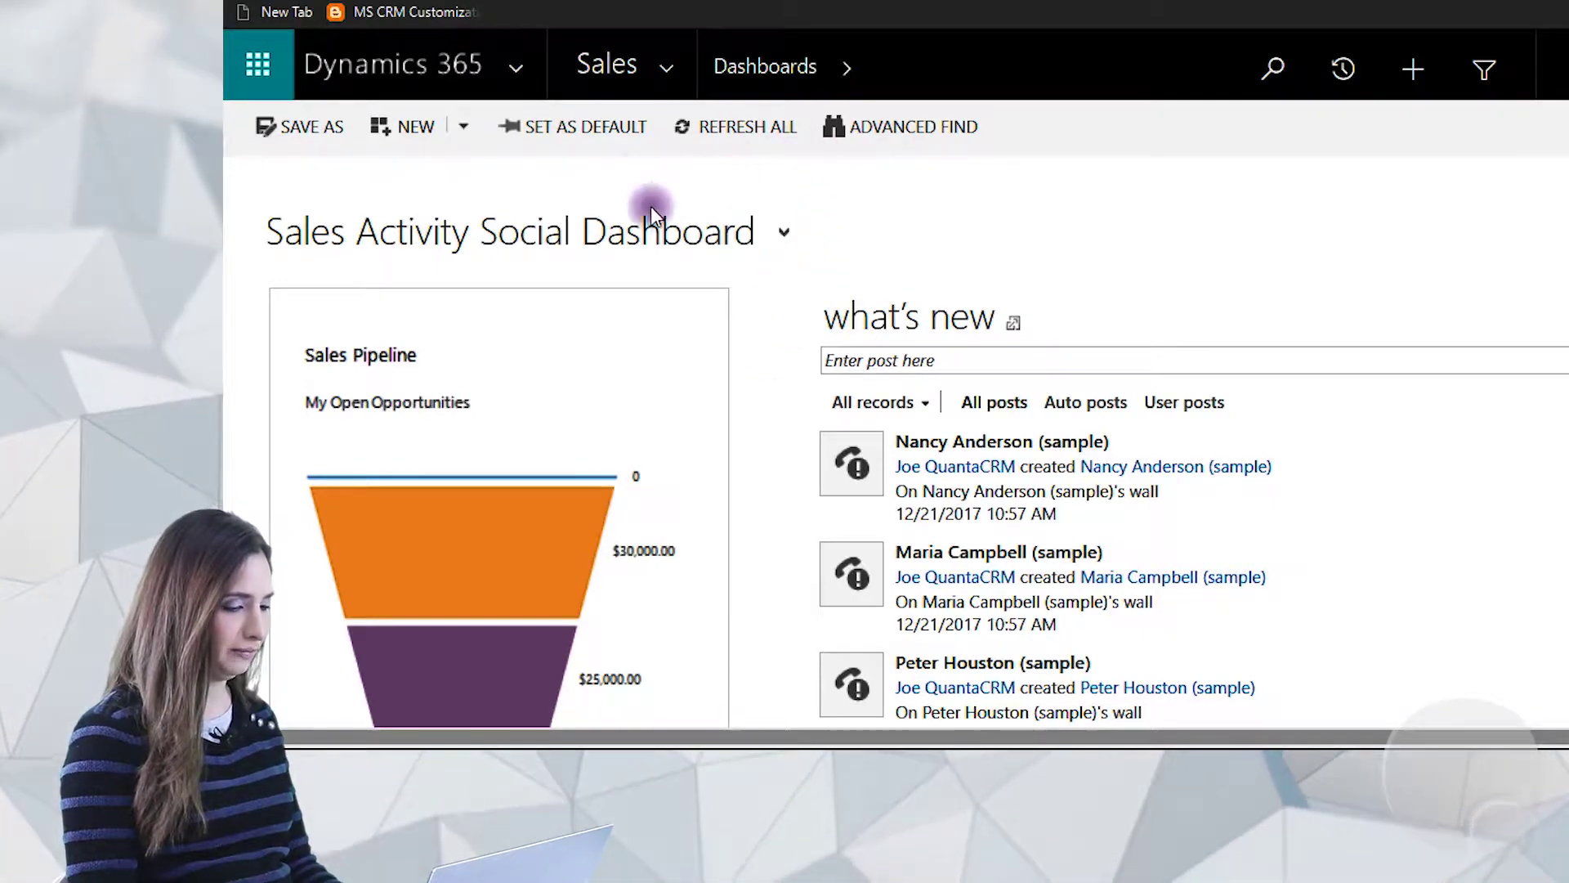
- Go to Settings > Customizations and open Customize the System
{"action": "left_click", "coordinate": [672, 73]}
{"action": "left_click", "coordinate": [1228, 183]}
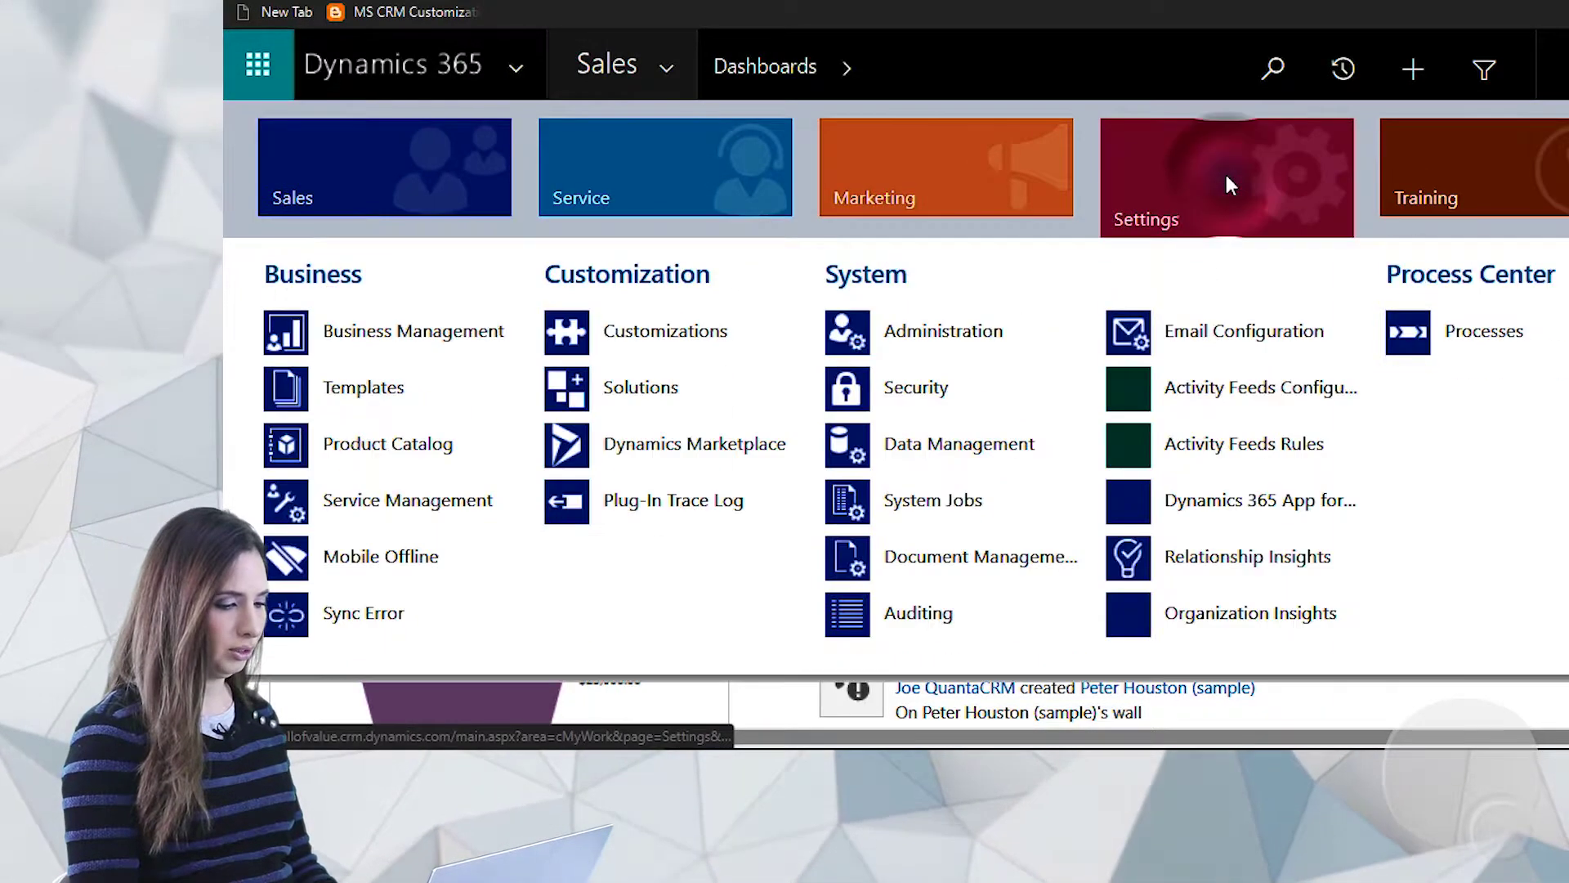
{"action": "left_click", "coordinate": [650, 335]}
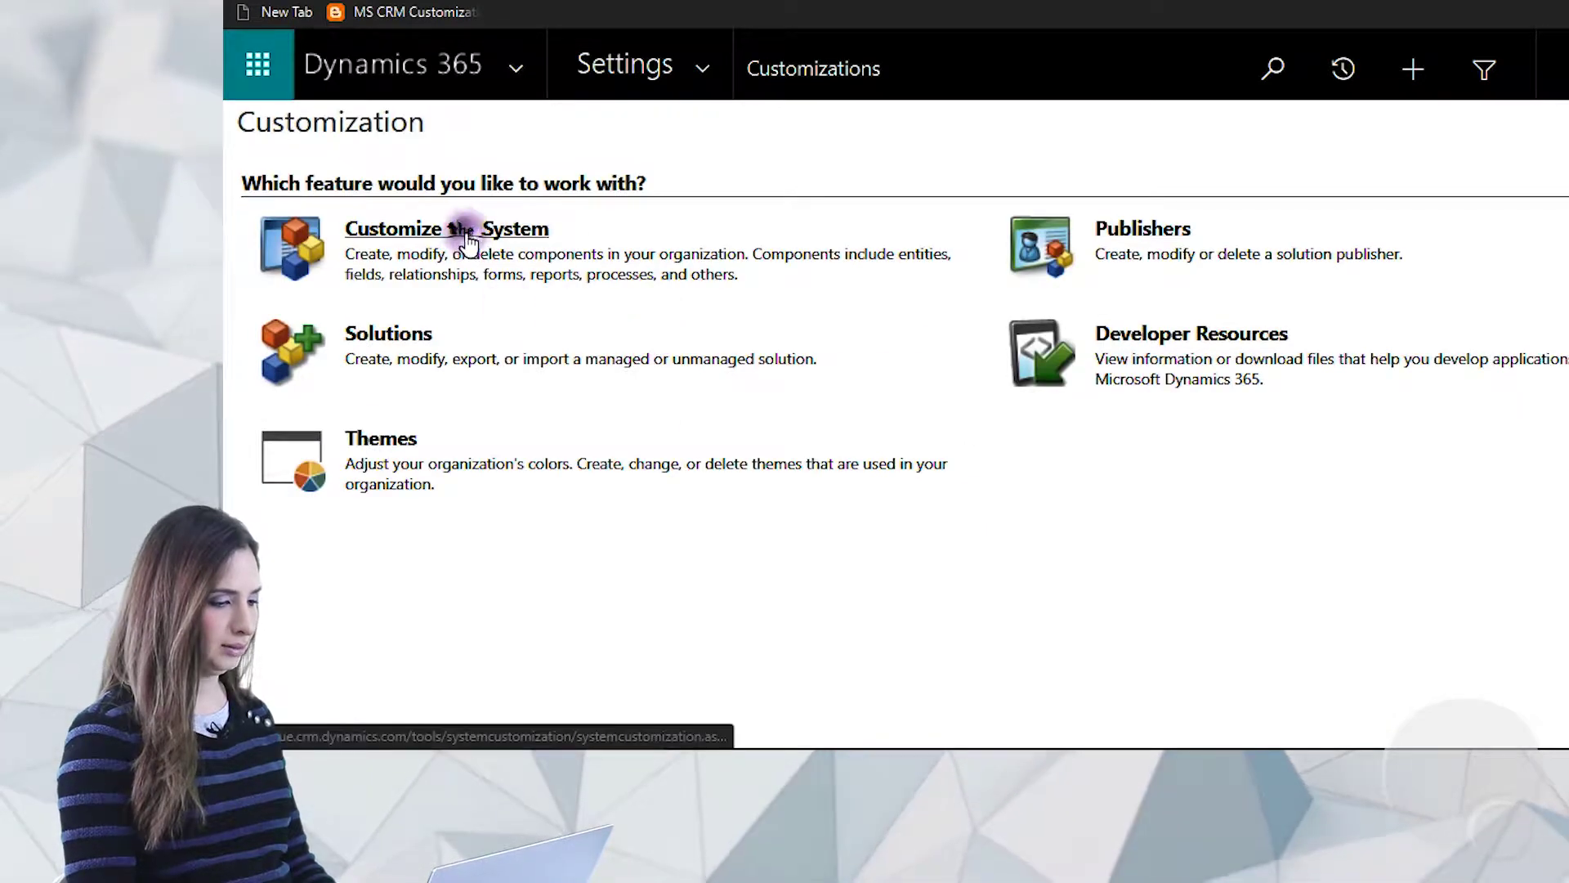
{"action": "left_click", "coordinate": [468, 239]}
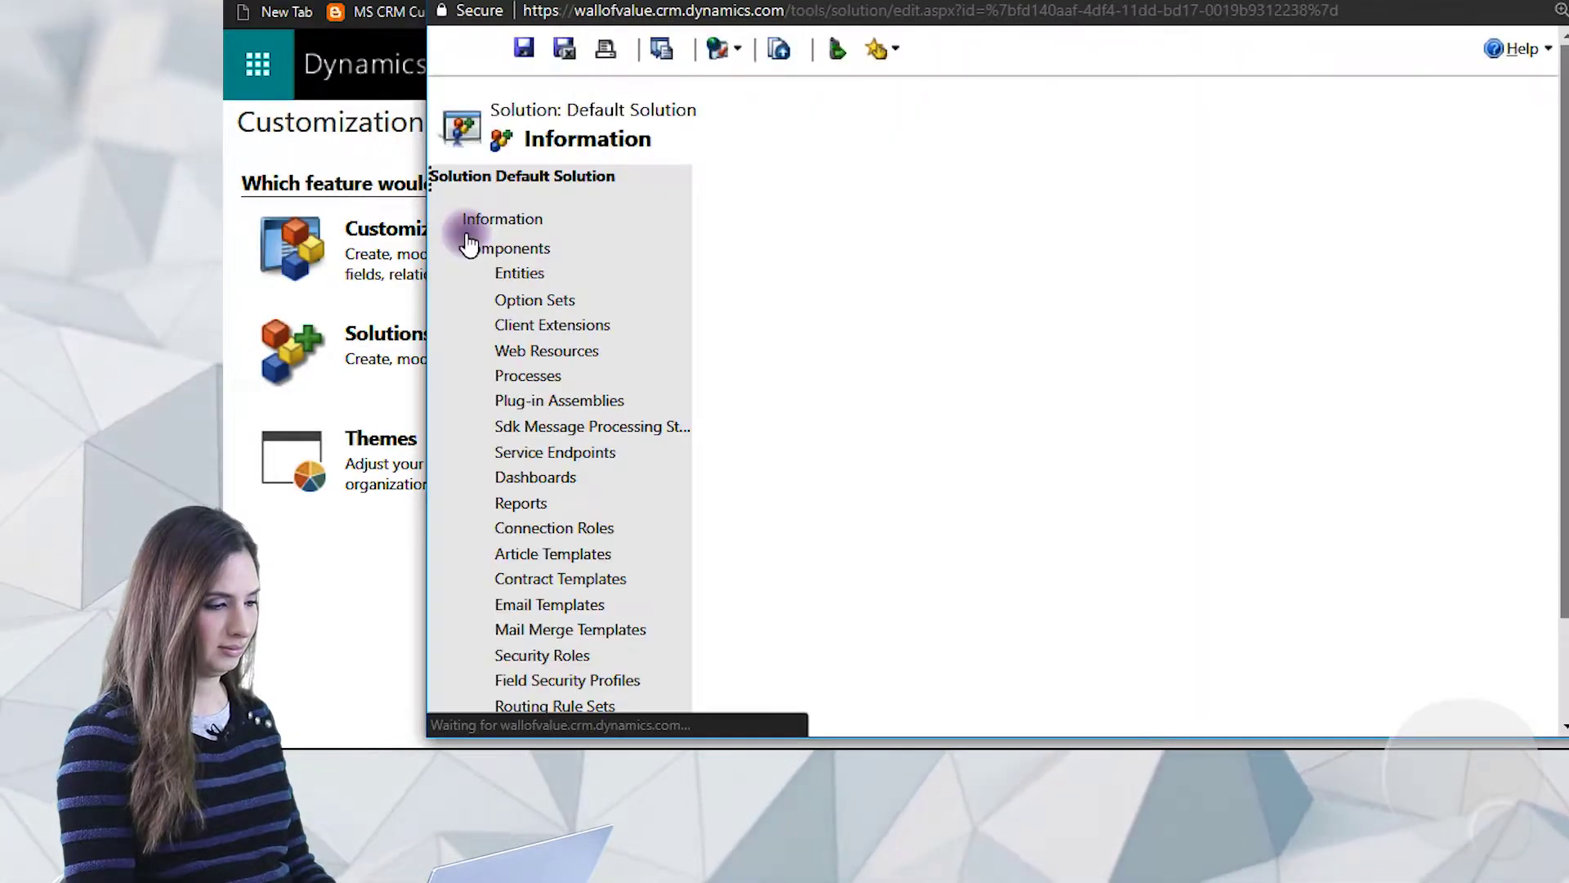
- Open the Account entity's Fields list in the Default Solution and start a new field
{"action": "left_click", "coordinate": [478, 250]}
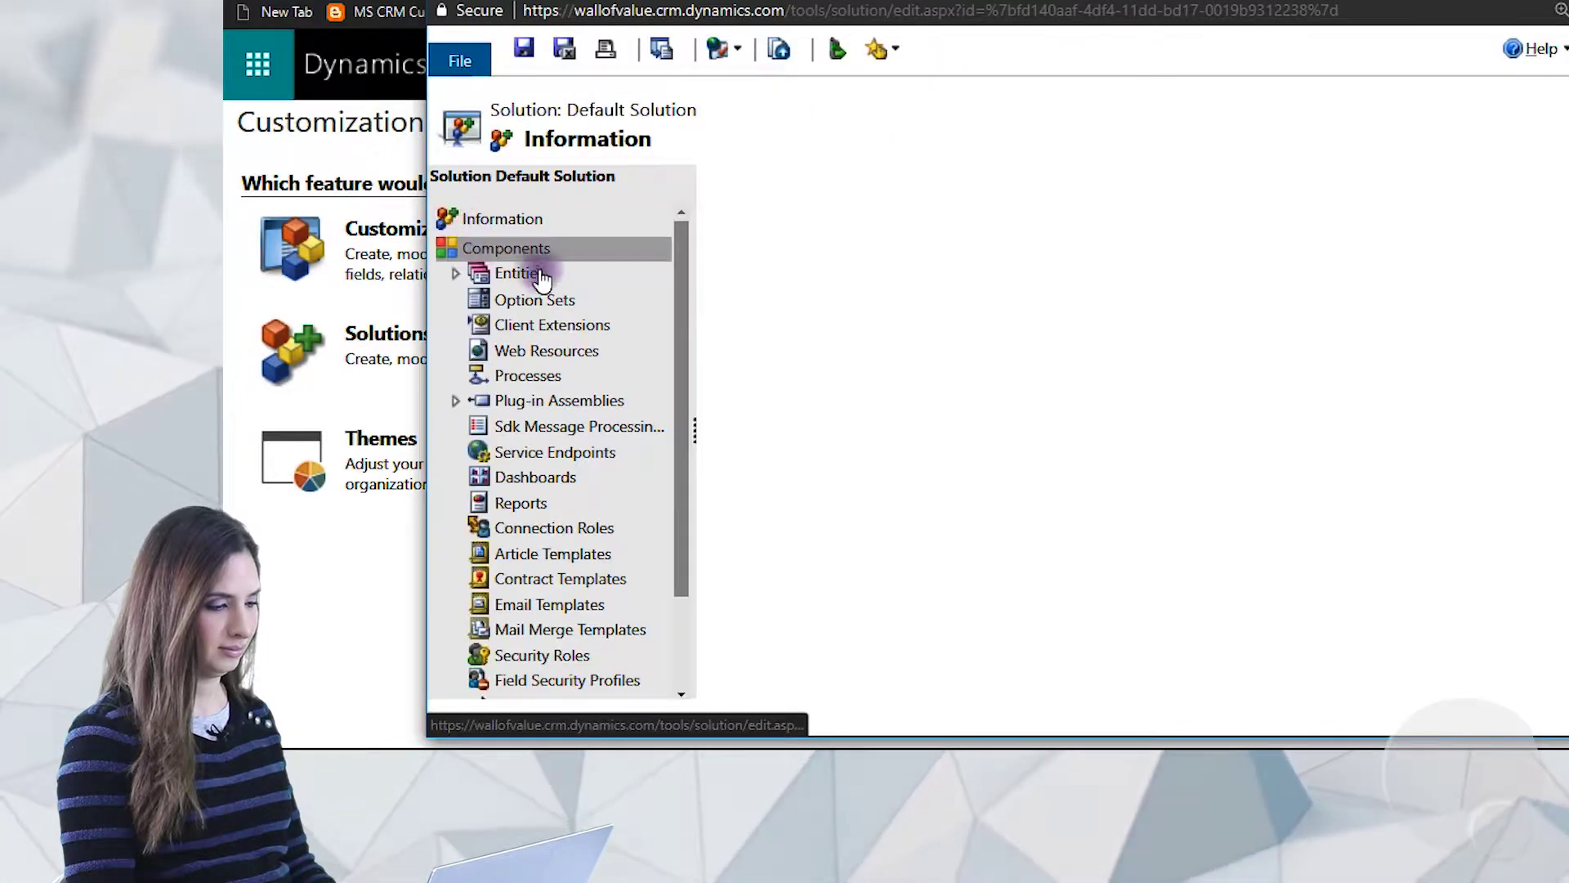
{"action": "left_click", "coordinate": [478, 276]}
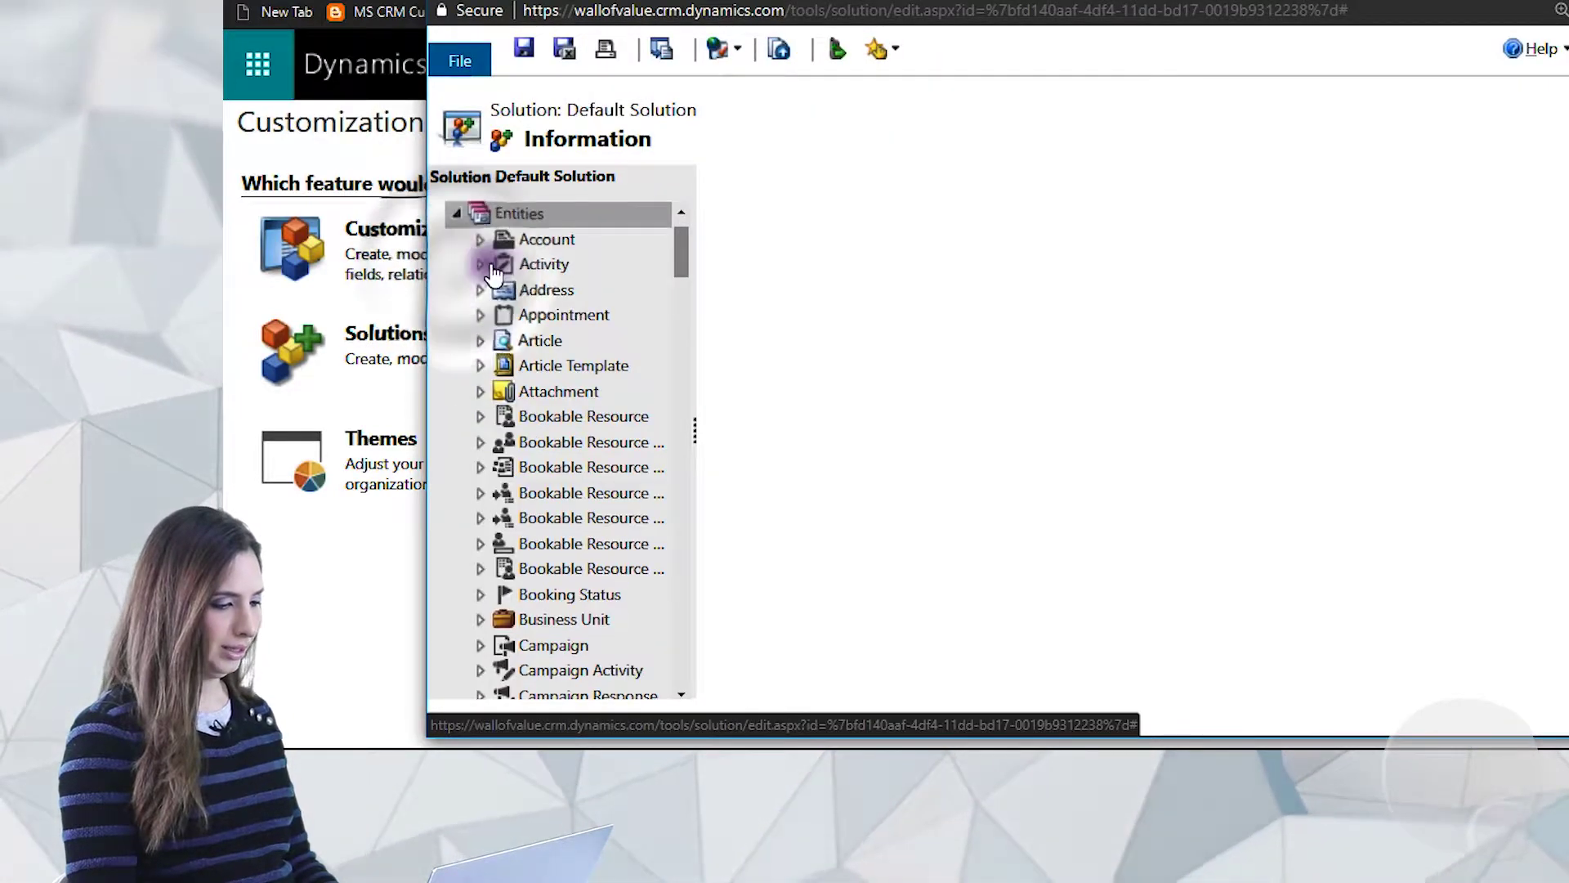
{"action": "left_click", "coordinate": [546, 238]}
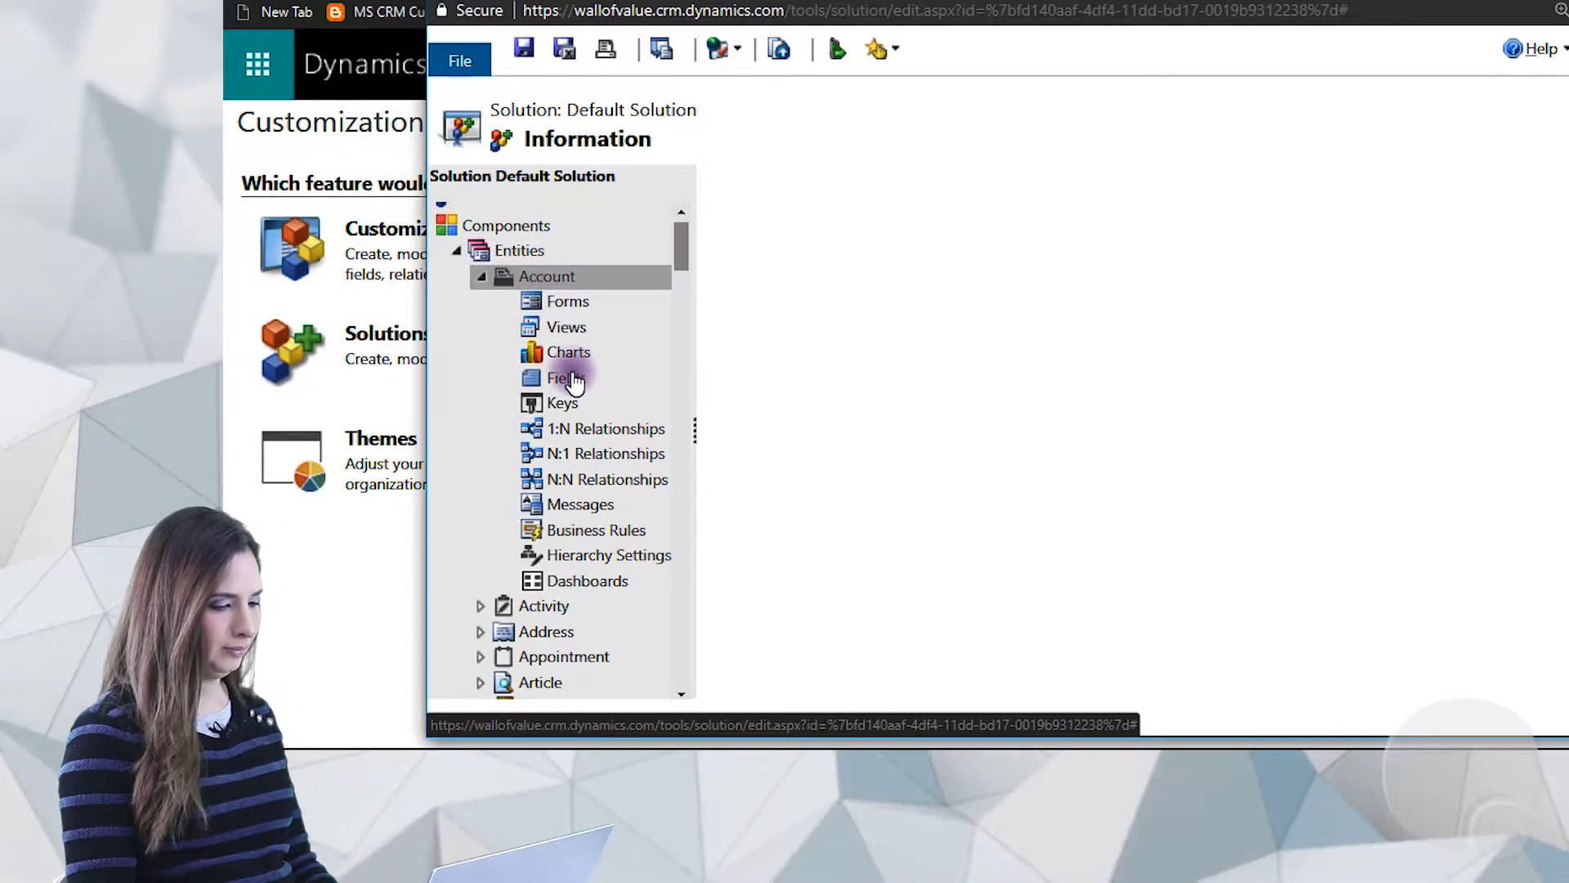
{"action": "left_click", "coordinate": [570, 379]}
{"action": "left_click", "coordinate": [572, 381]}
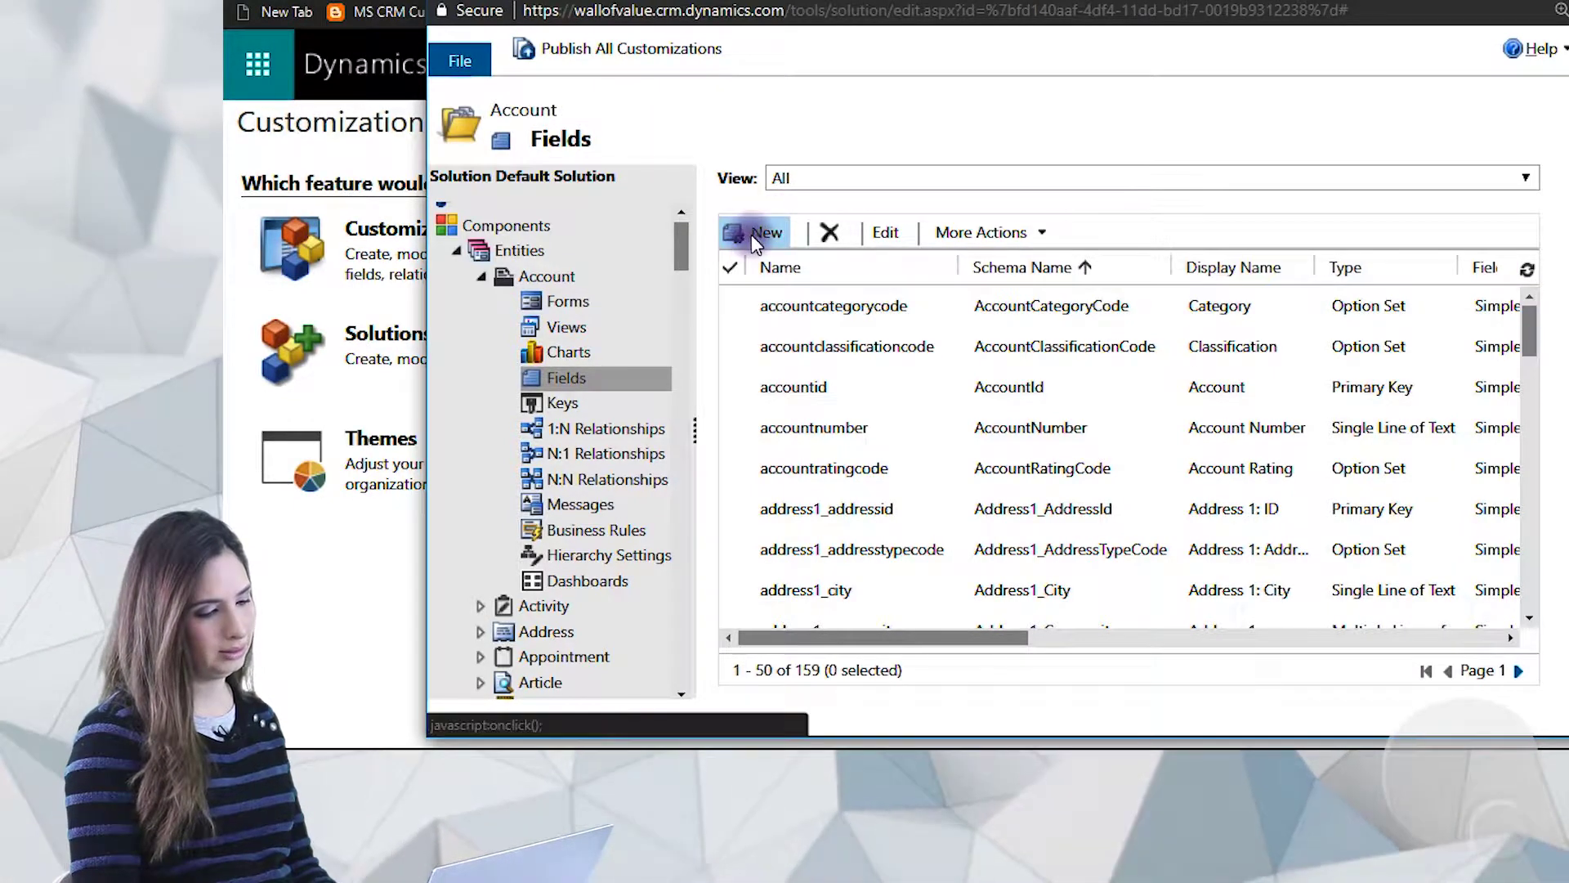
{"action": "left_click", "coordinate": [752, 234]}
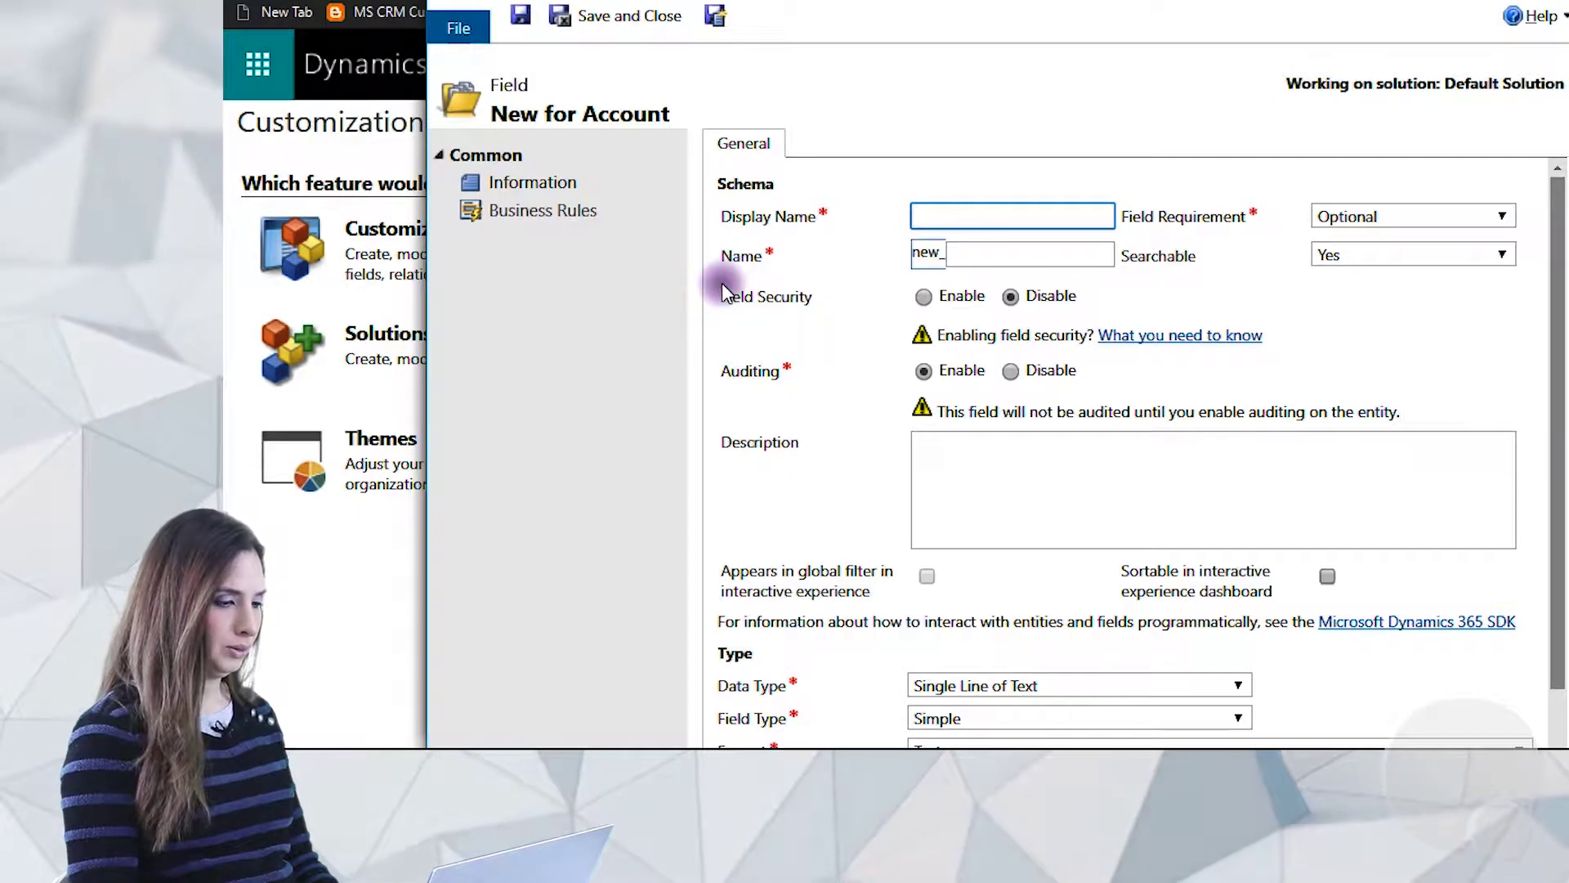
- Enter 'Insufficient Information' as the field's display name and keep field requirement at Optional
{"action": "left_click", "coordinate": [935, 217]}
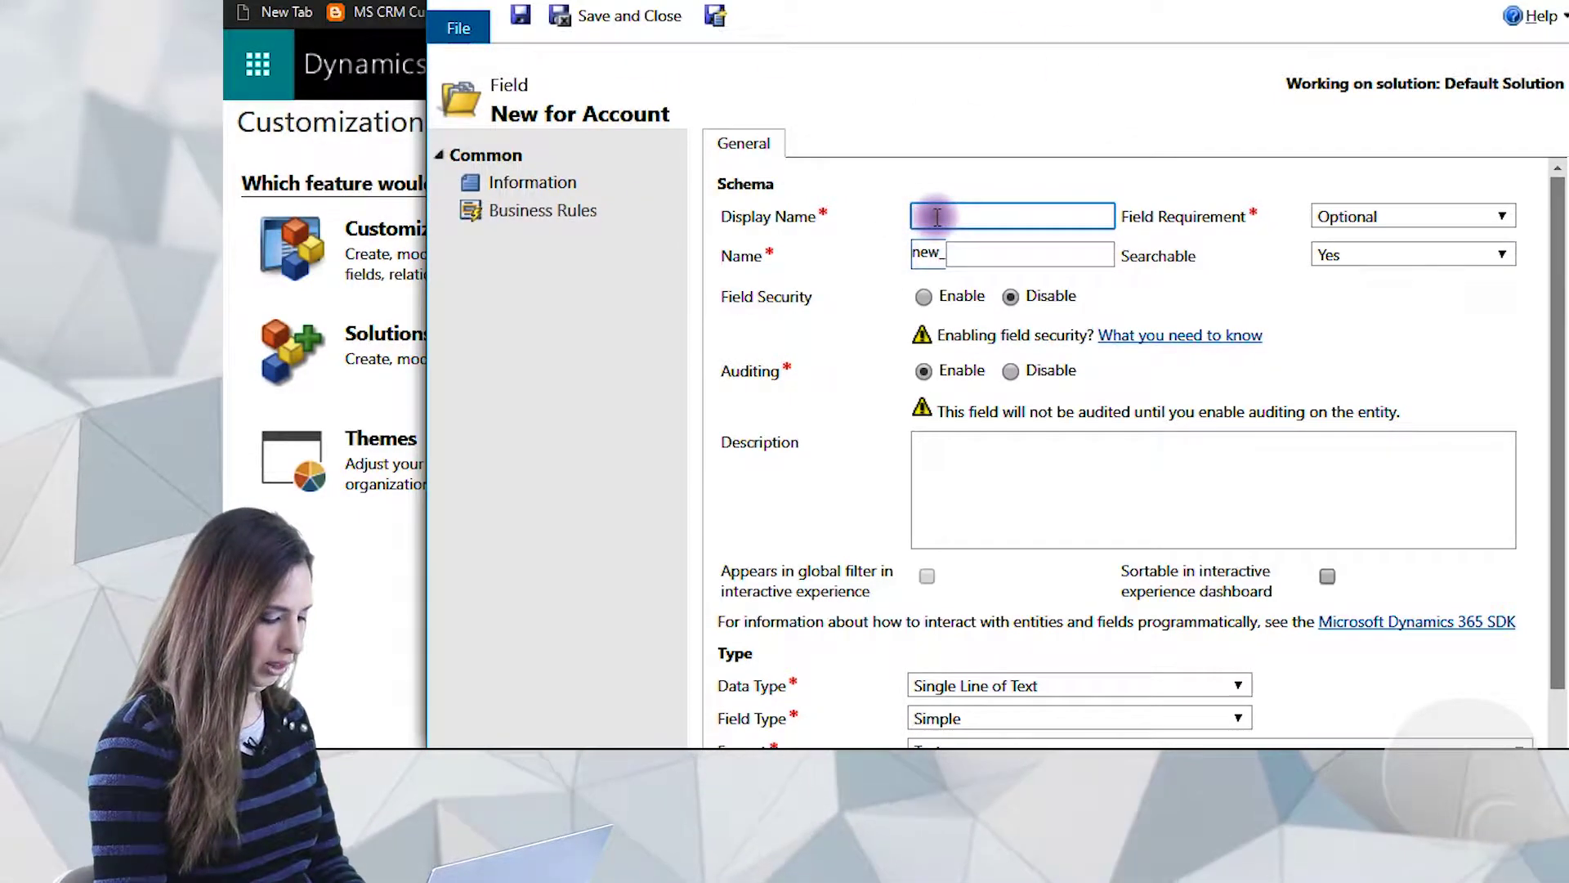
{"action": "type", "text": "Ne"}
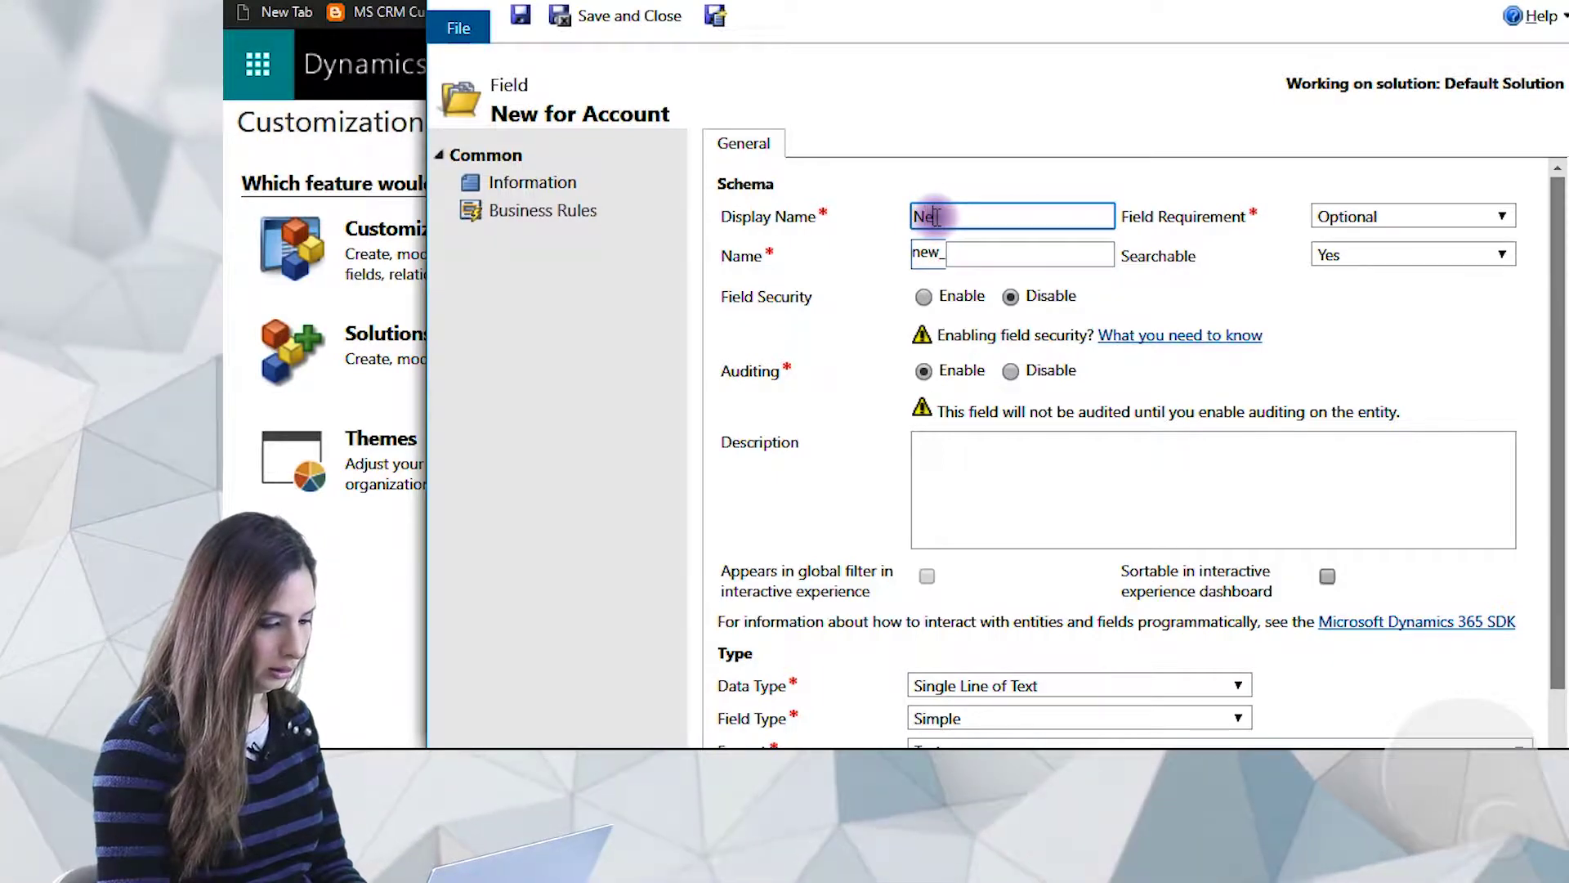
{"action": "key", "text": "BackSpace"}
{"action": "key", "text": "BackSpace"}
{"action": "type", "text": "Insufficient Information"}
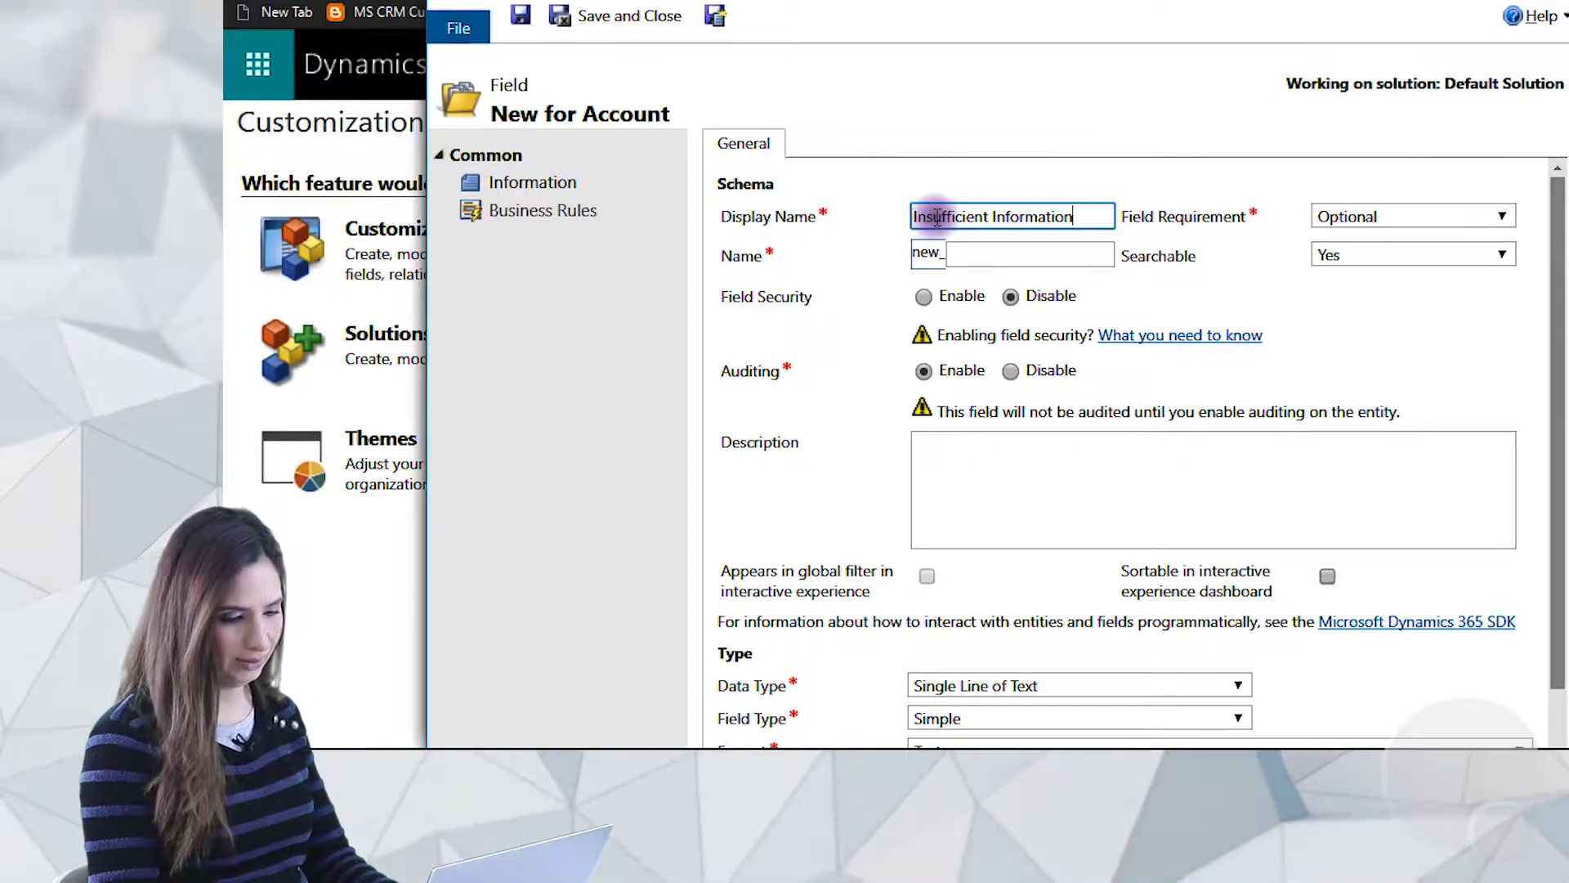
{"action": "key", "text": "Tab"}
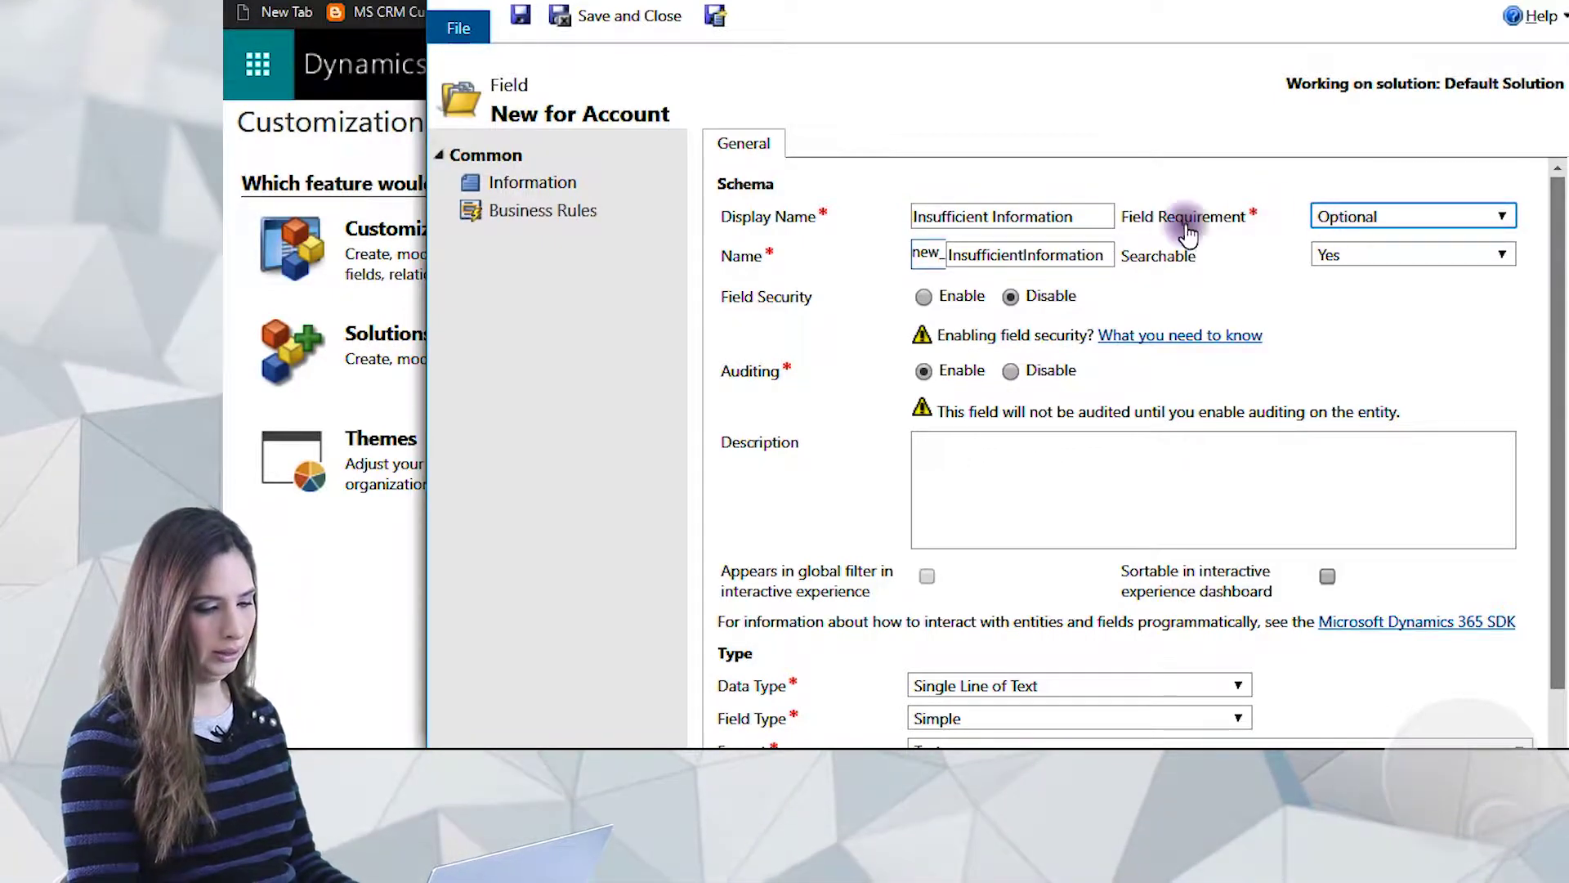
{"action": "left_click", "coordinate": [1316, 217]}
{"action": "left_click", "coordinate": [1412, 221]}
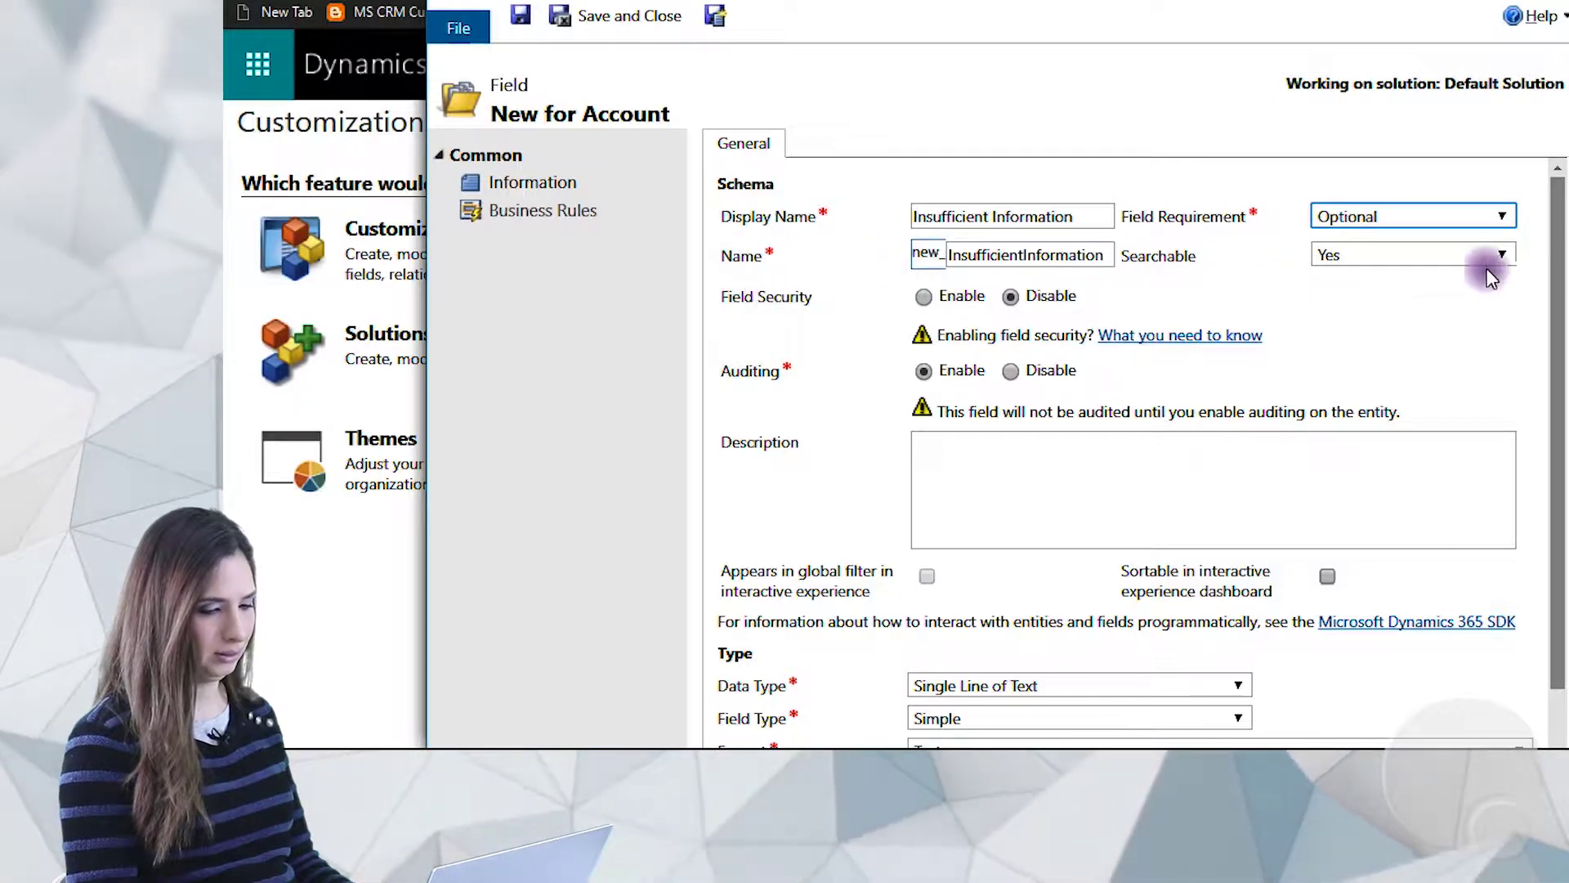
- Set data type to Two Options, keep field type Simple, then save and close the field
{"action": "left_click_drag", "start_coordinate": [1561, 262], "coordinate": [1563, 327]}
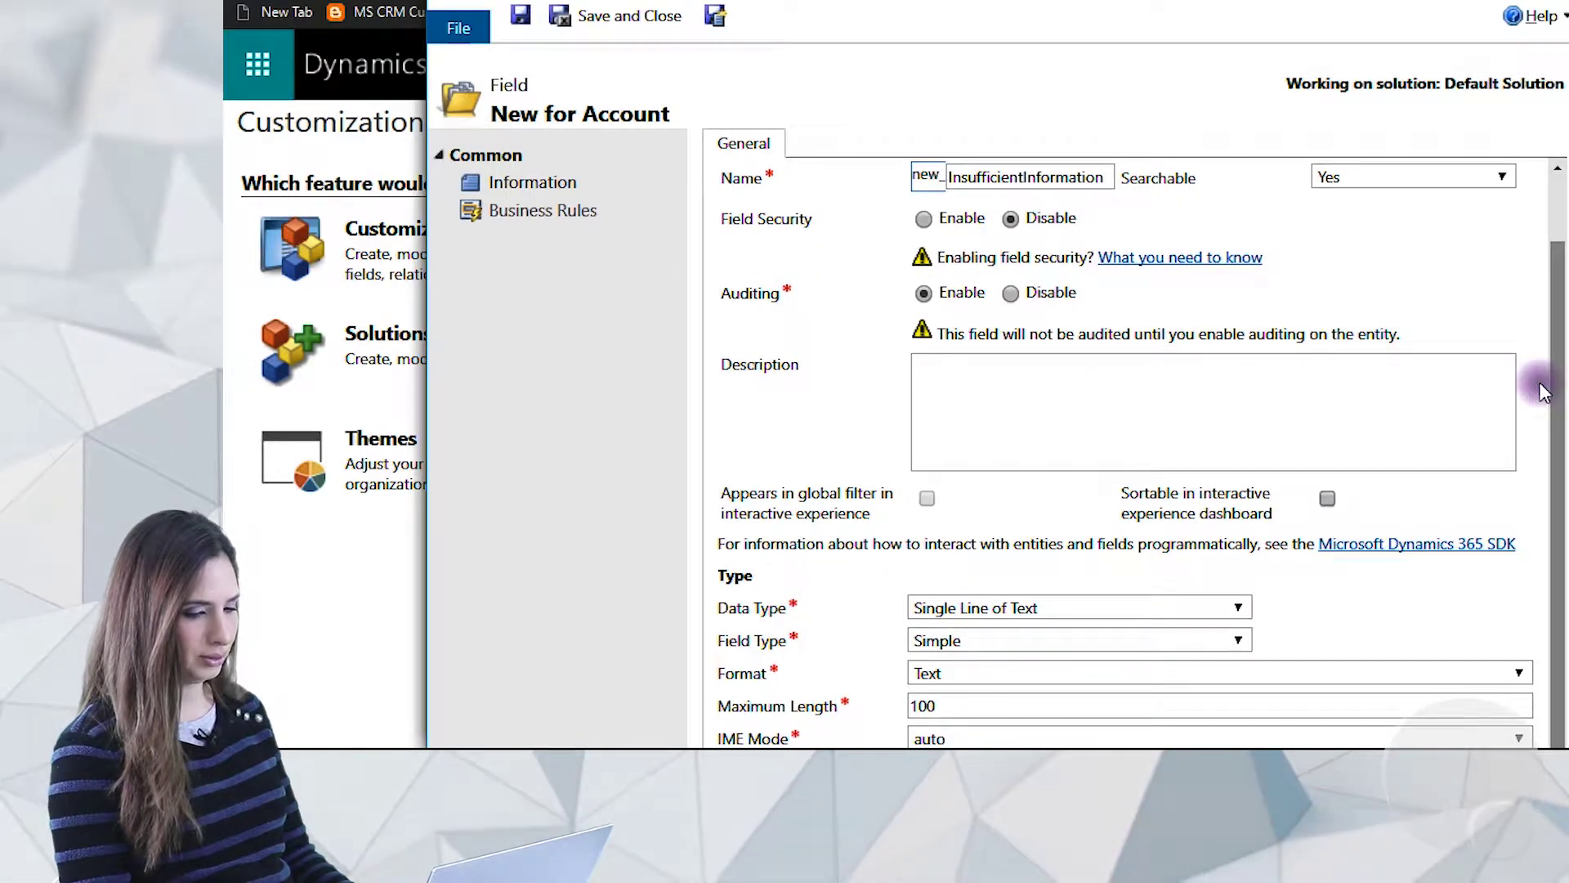
{"action": "left_click", "coordinate": [1002, 607]}
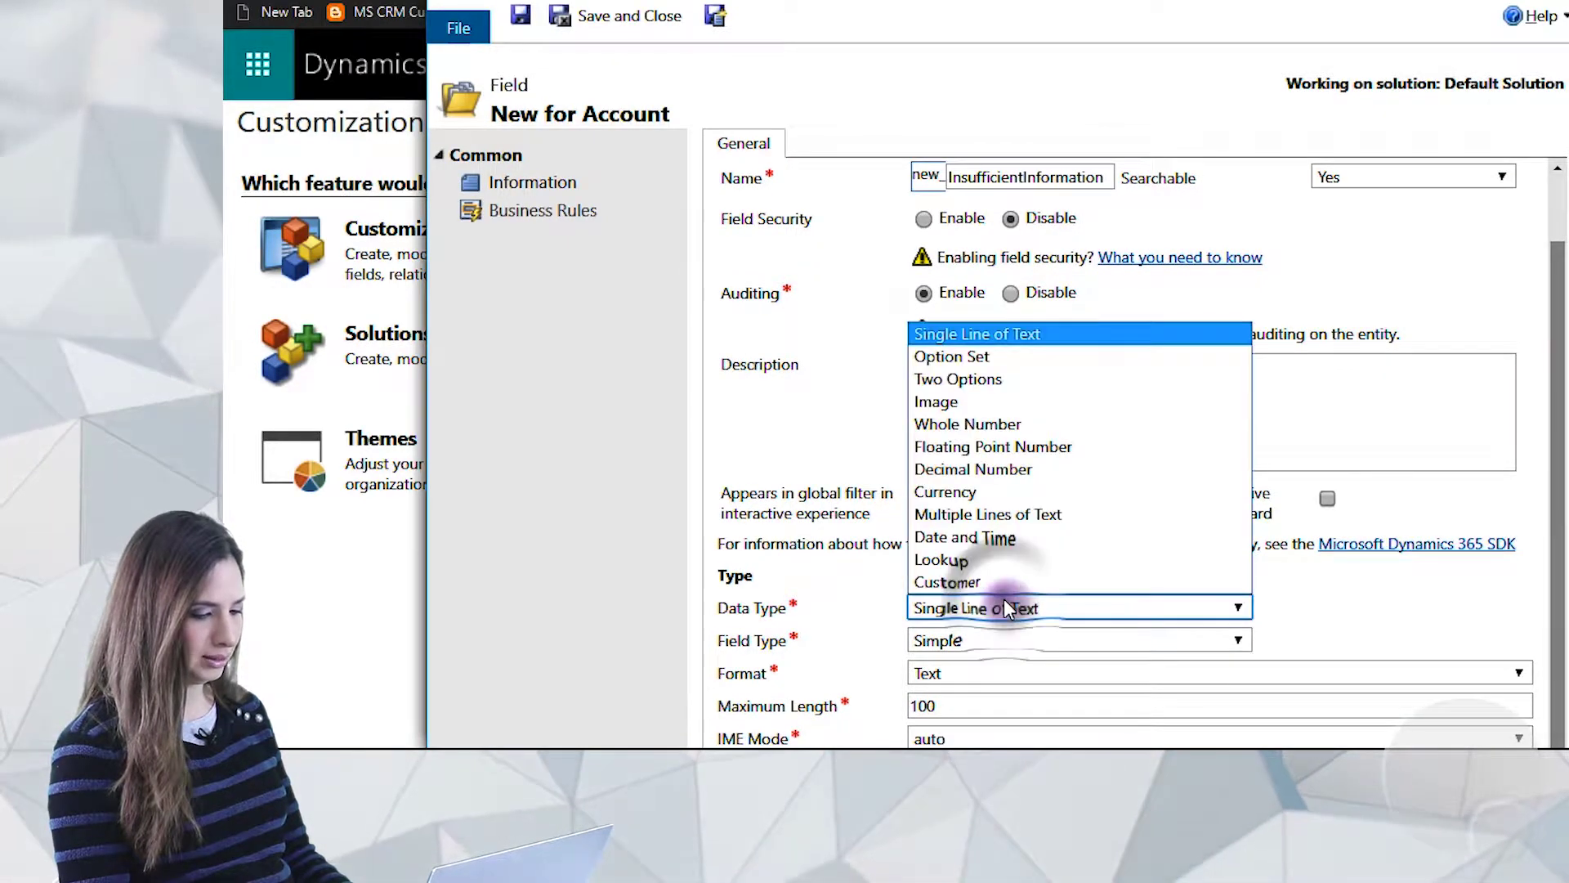
{"action": "left_click", "coordinate": [994, 384]}
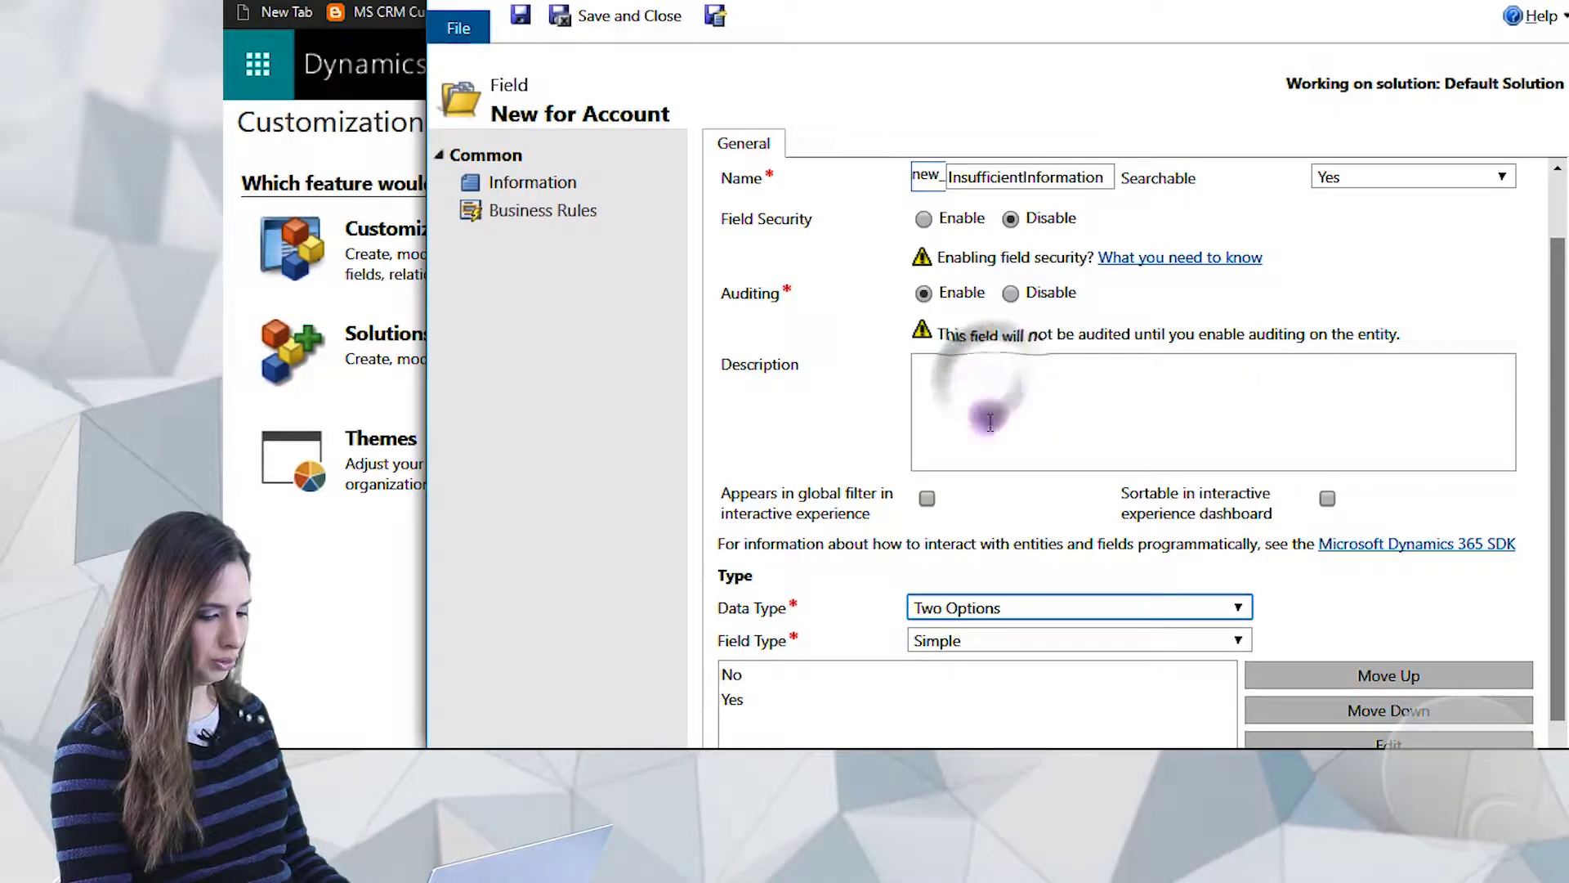
{"action": "left_click", "coordinate": [1048, 640]}
{"action": "left_click", "coordinate": [1046, 644]}
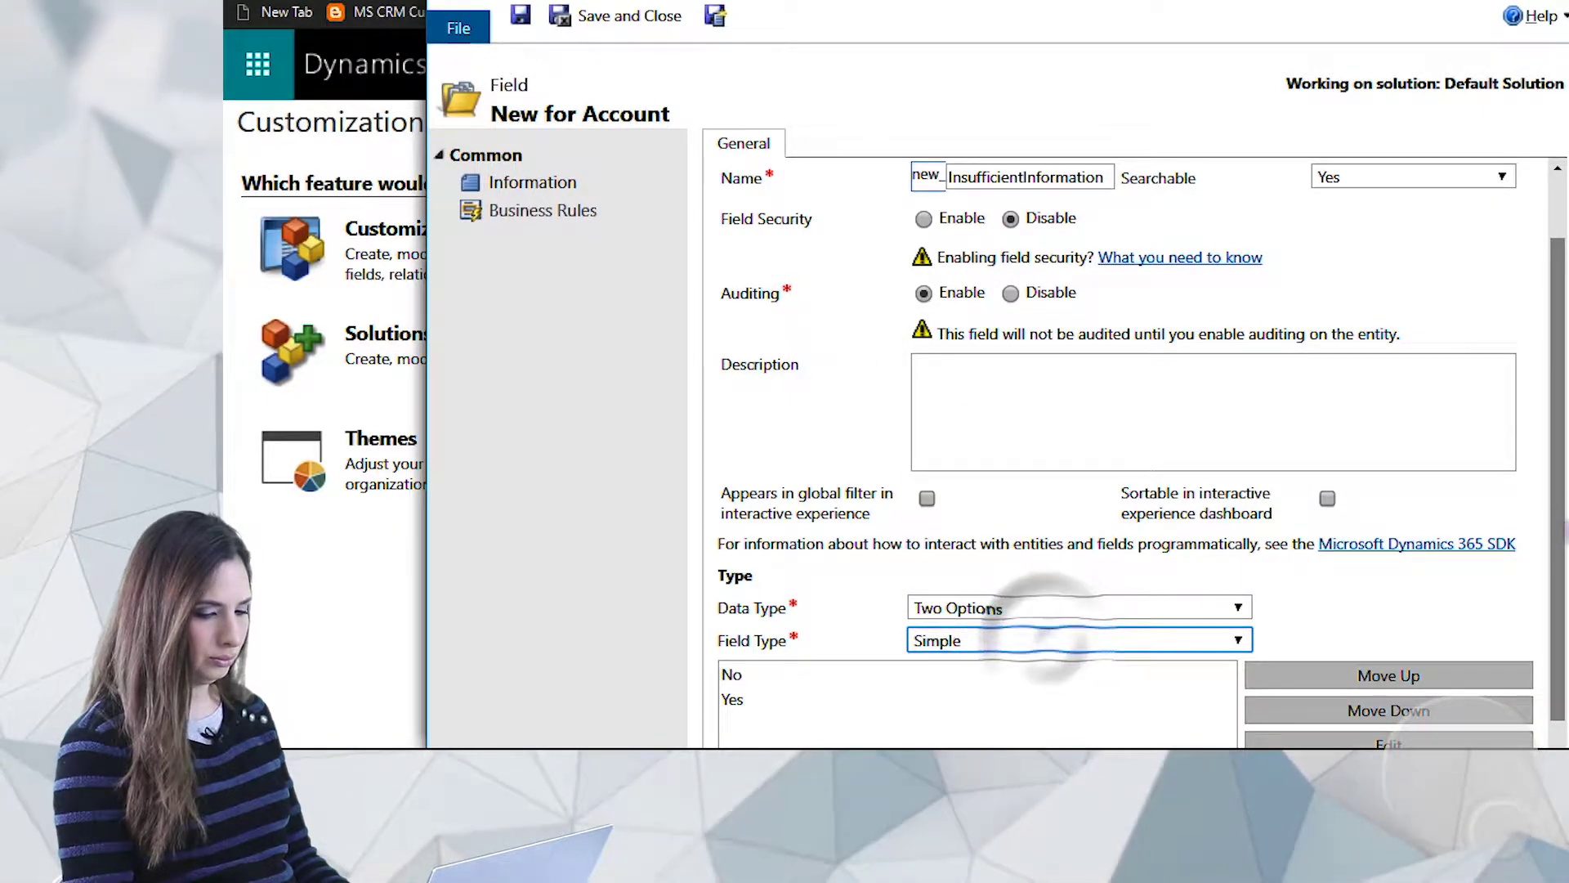
{"action": "scroll", "coordinate": [1555, 526], "scroll_direction": "down", "scroll_amount": 1}
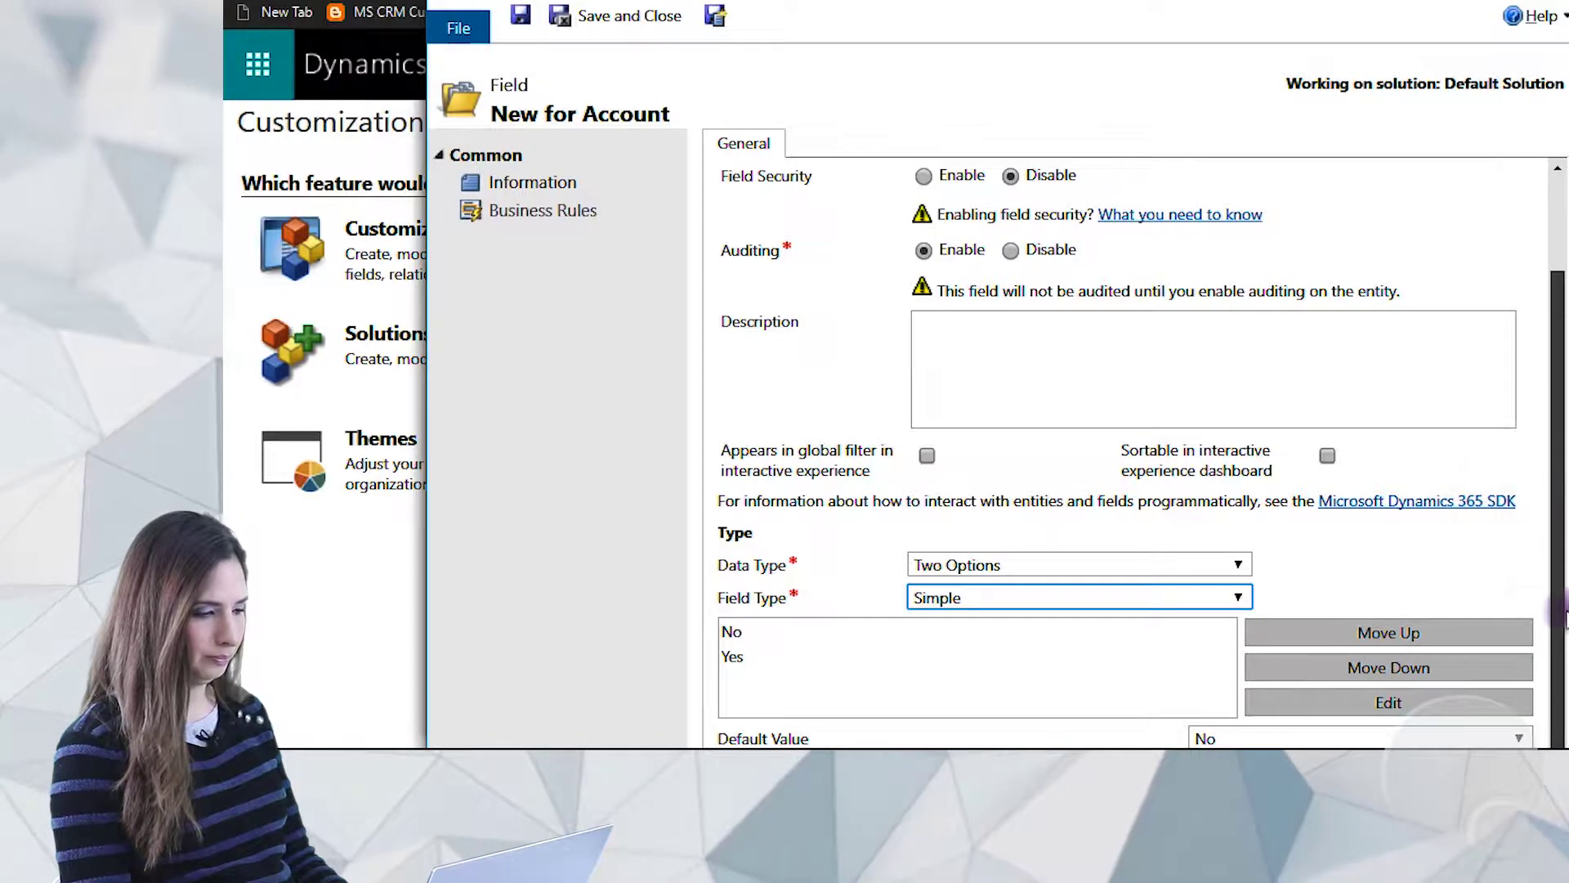
{"action": "scroll", "coordinate": [1555, 430], "scroll_direction": "up", "scroll_amount": 2}
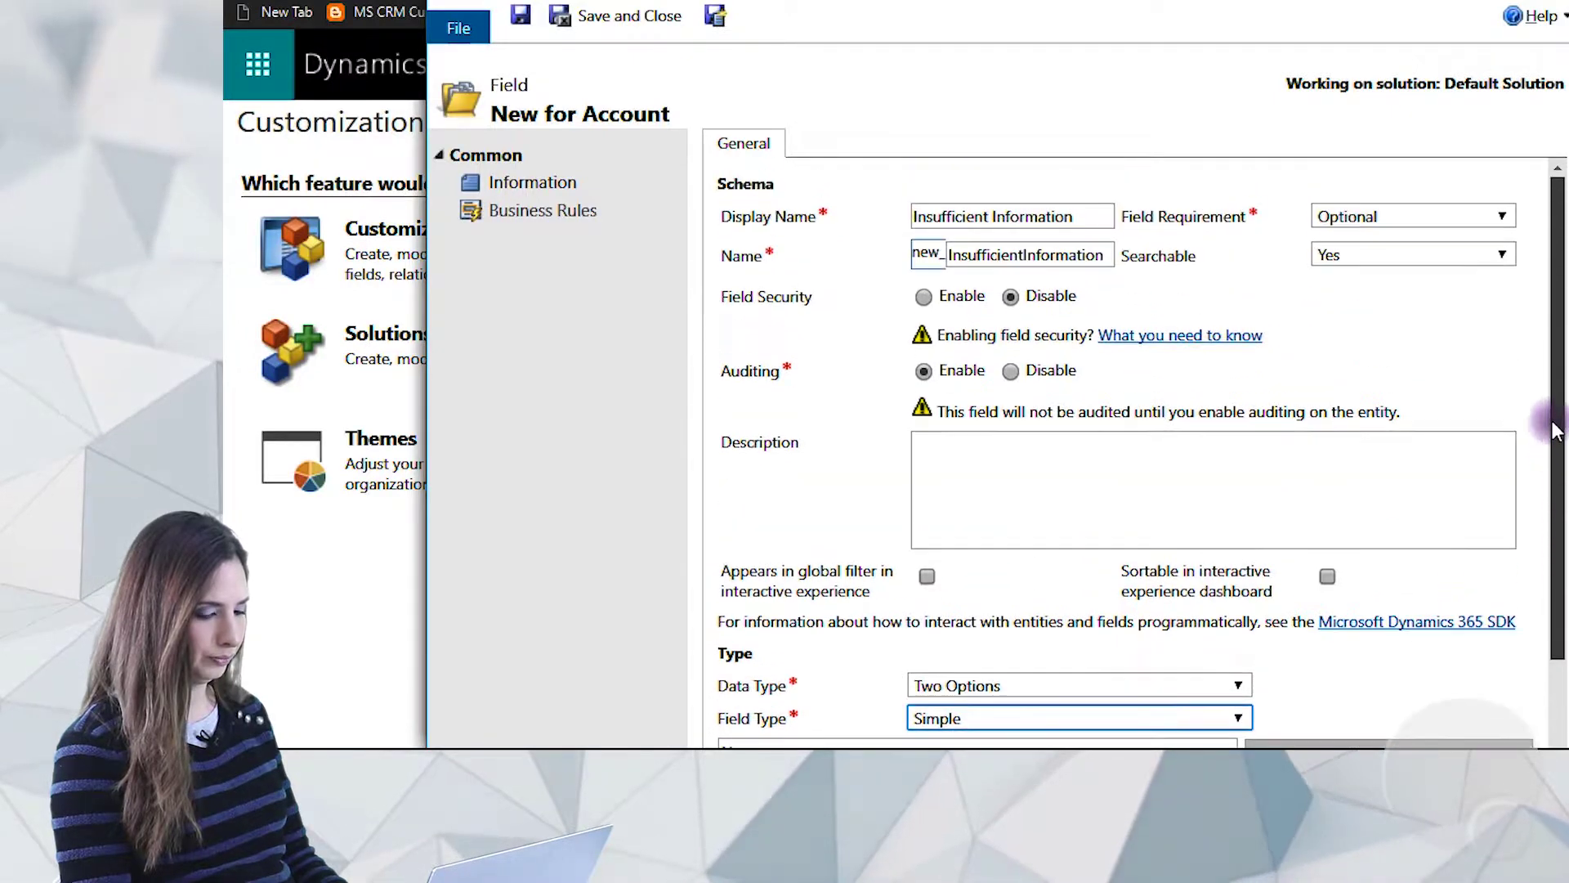
{"action": "left_click", "coordinate": [640, 19]}
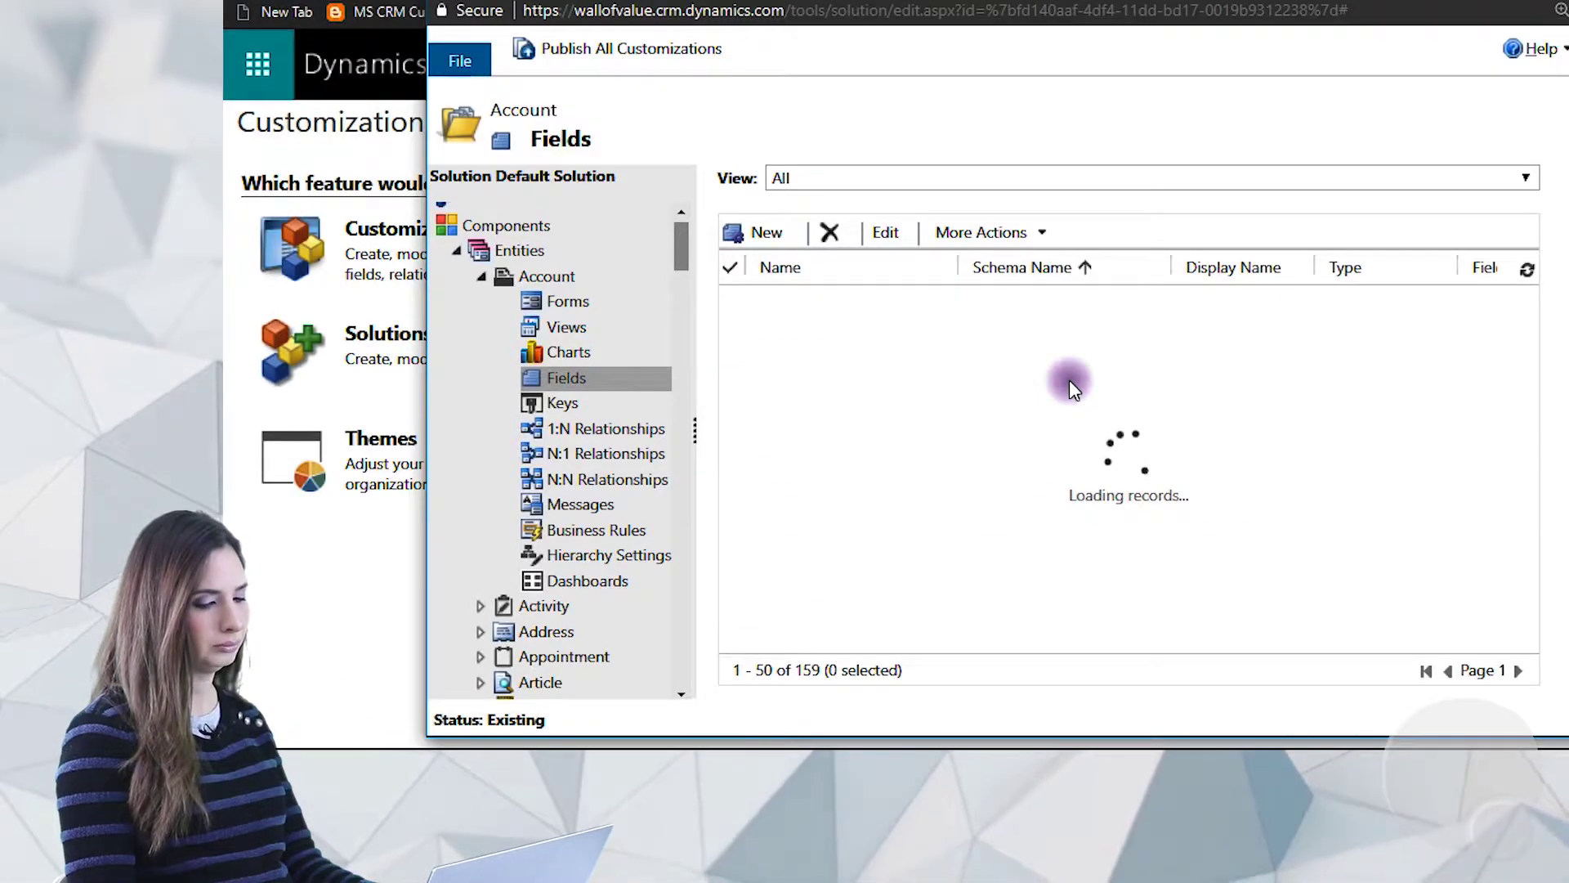
- Publish all customizations, then close the solution editor window
{"action": "left_click", "coordinate": [596, 49]}
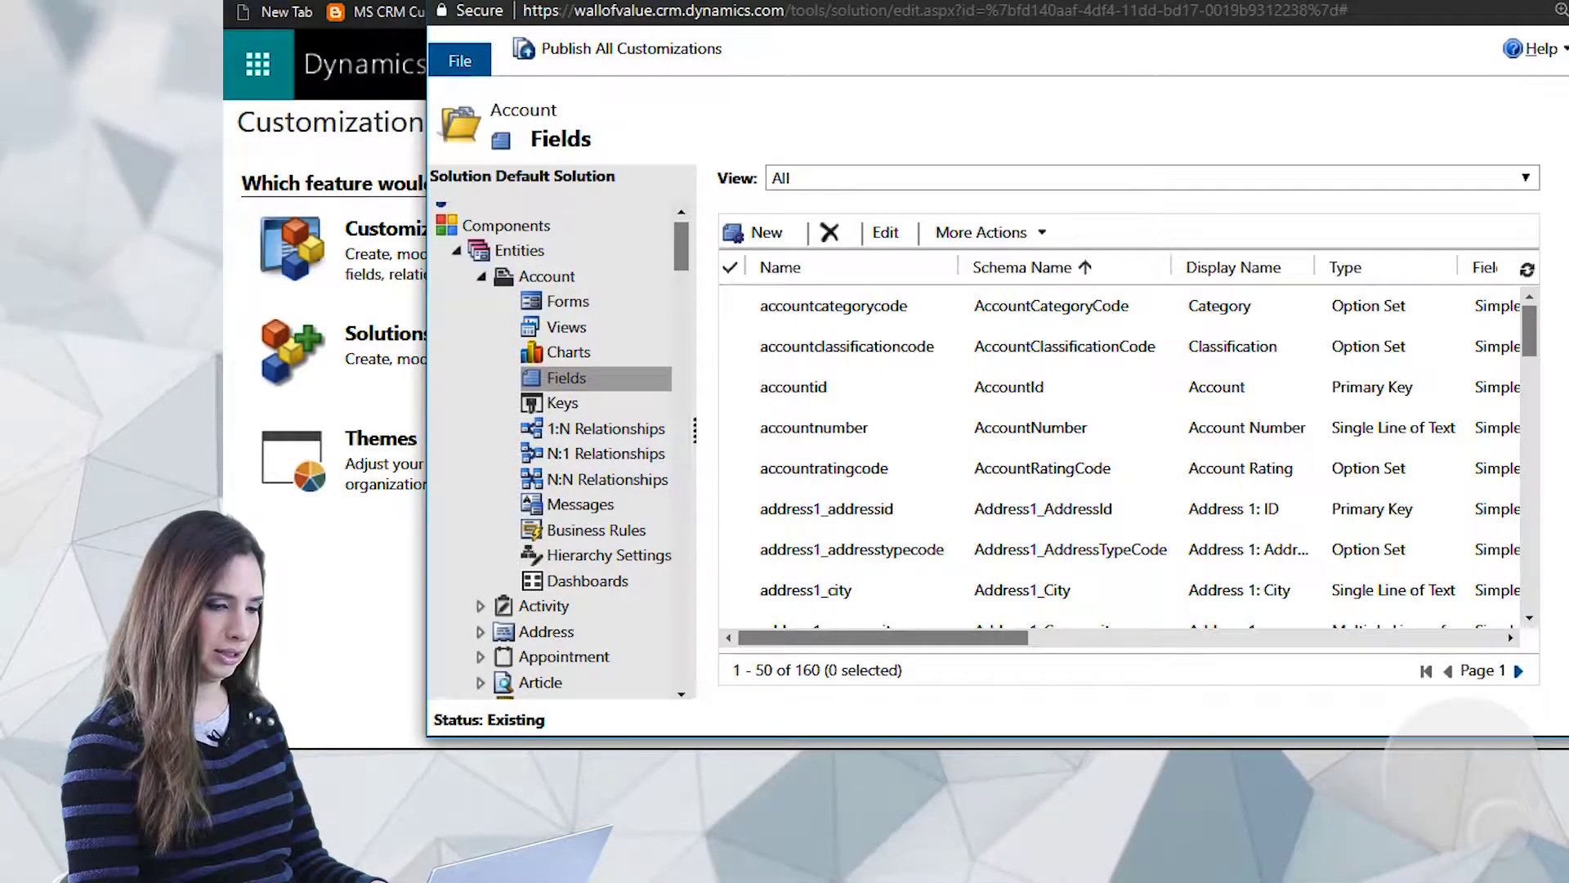
{"action": "key", "text": "alt+F4"}
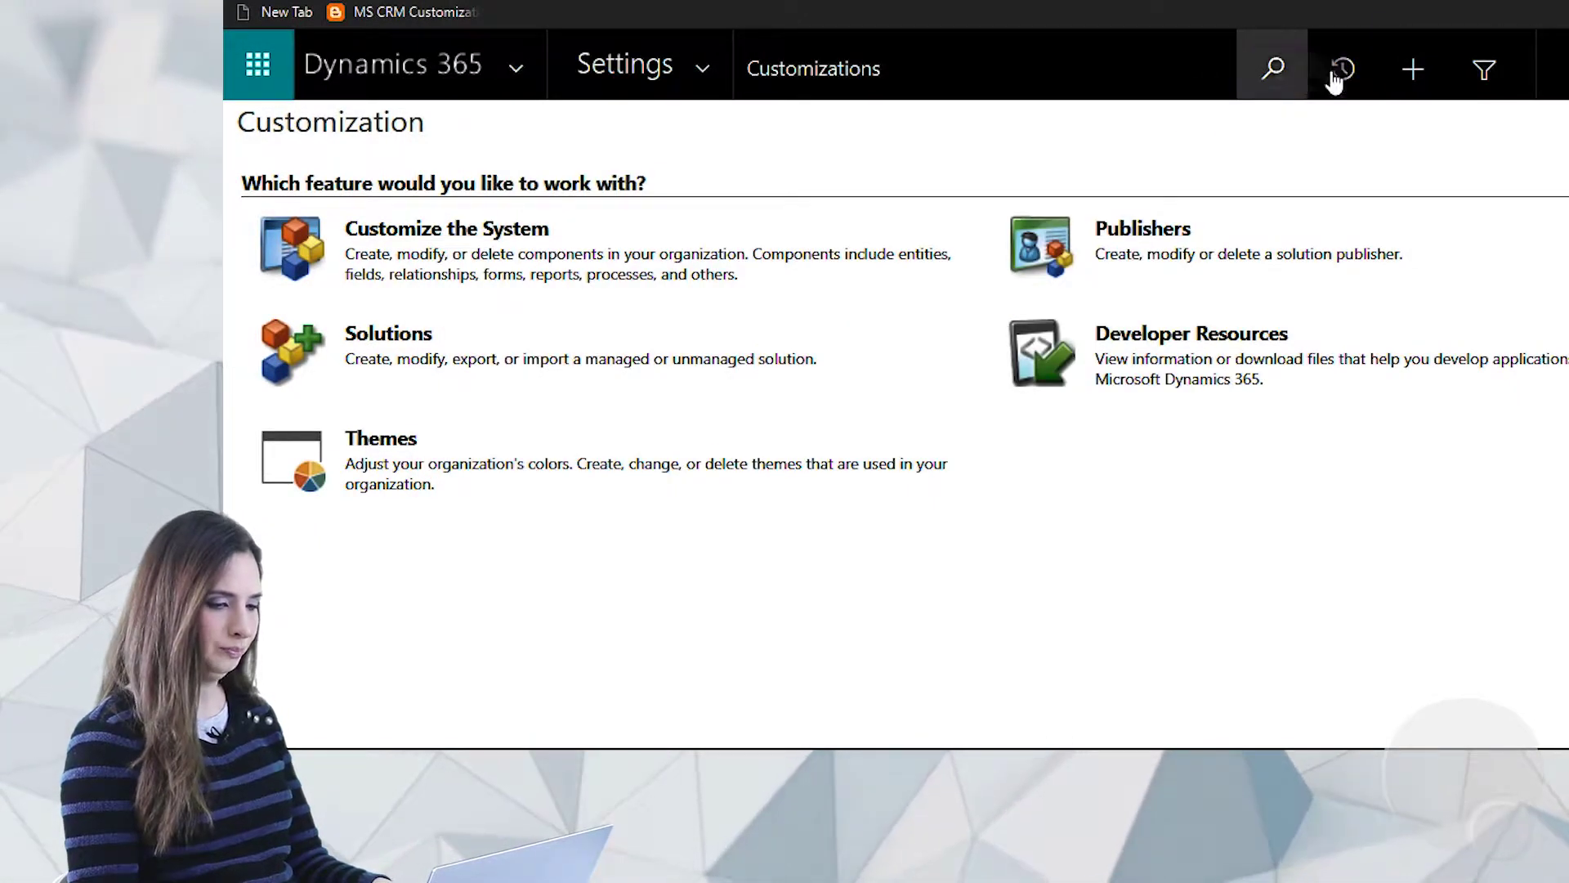
- Open the ABC Skiing Jams account from Recent Records and launch its form editor
{"action": "left_click", "coordinate": [1349, 64]}
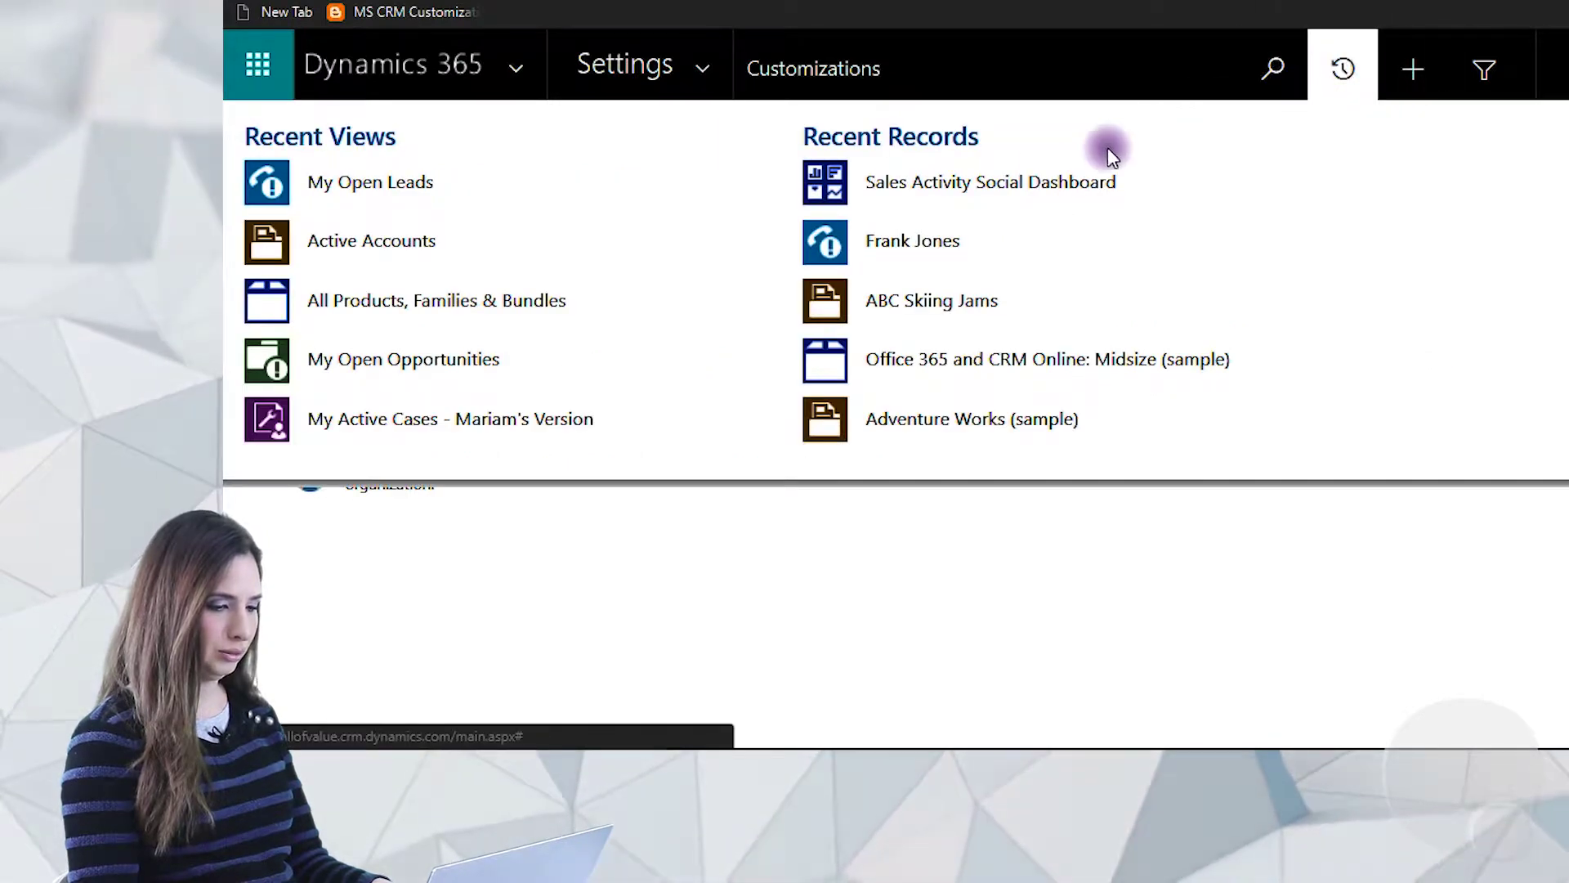
{"action": "left_click", "coordinate": [899, 315]}
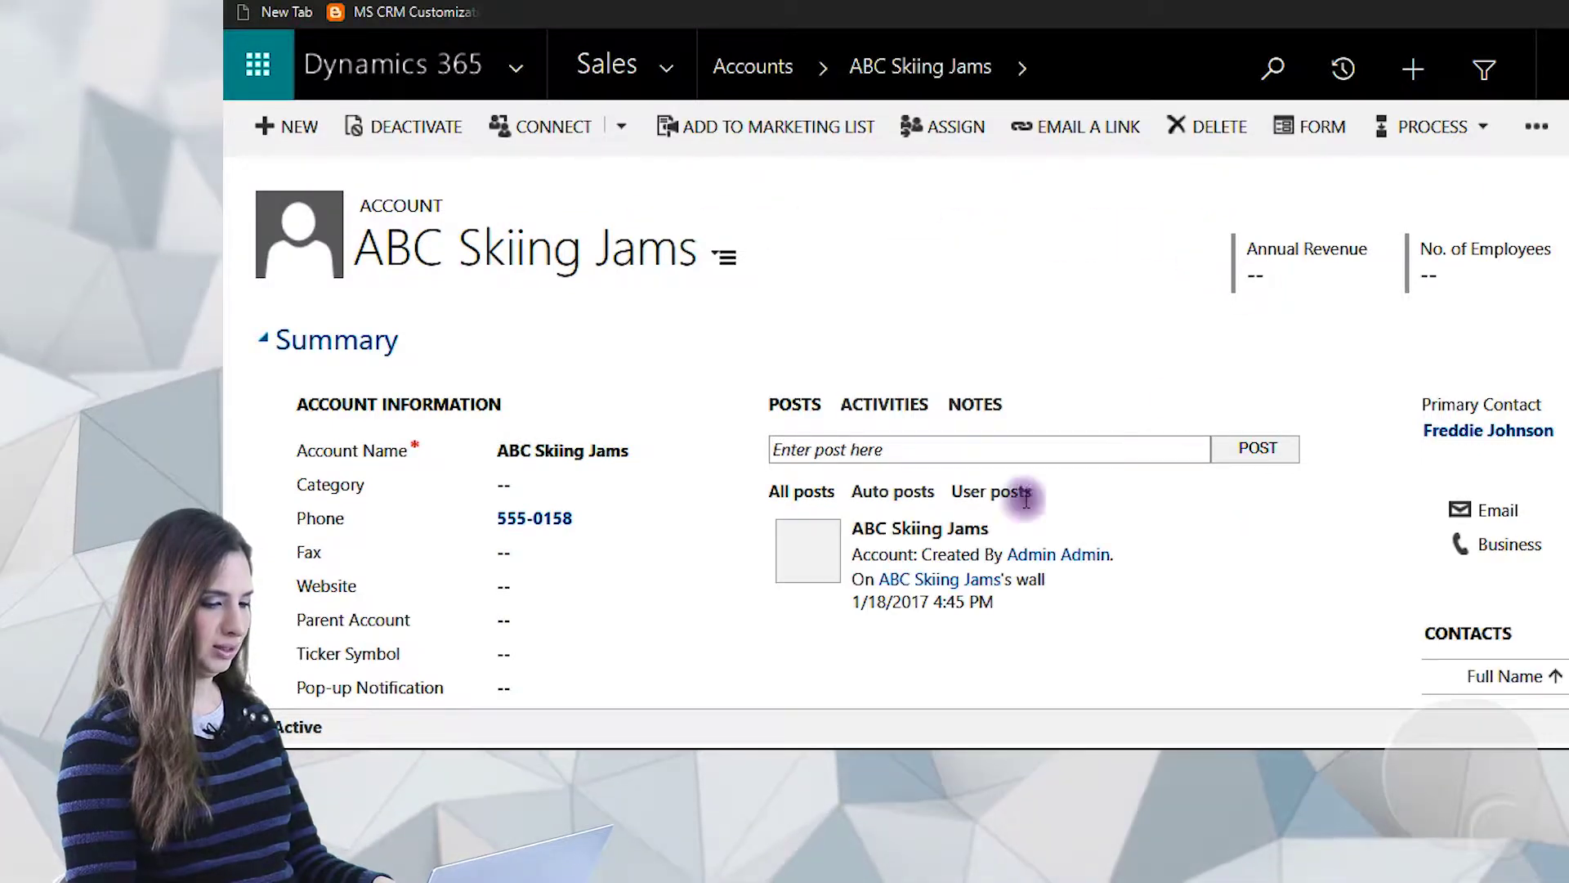
{"action": "left_click", "coordinate": [1324, 131]}
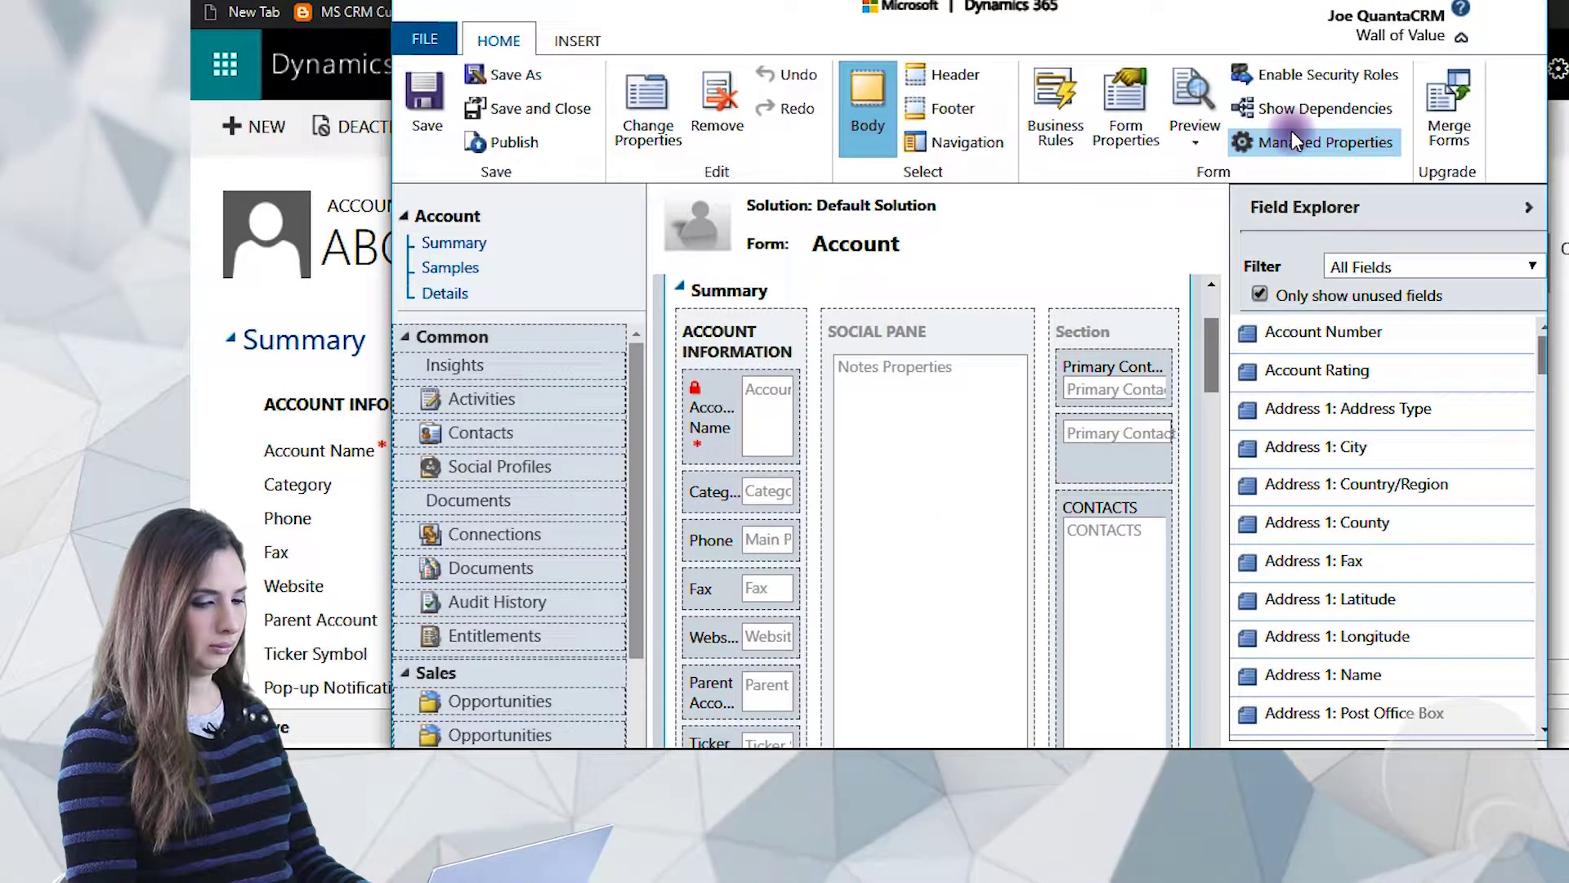
- Drag Insufficient Information from Field Explorer below Account Name and open its field properties
{"action": "left_click", "coordinate": [1430, 269]}
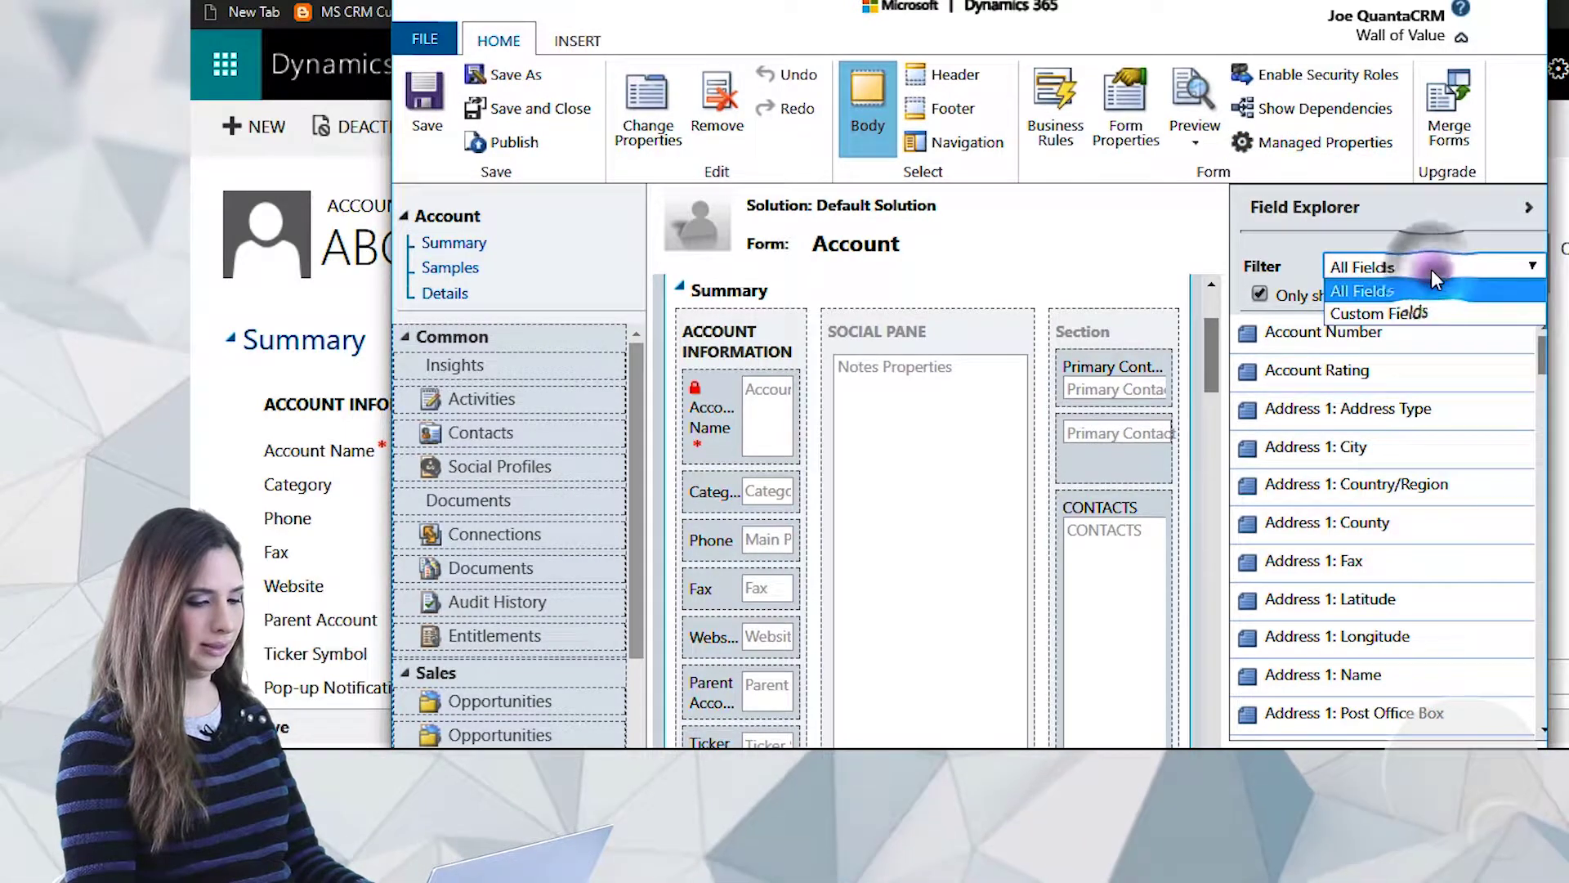
{"action": "left_click", "coordinate": [1385, 292]}
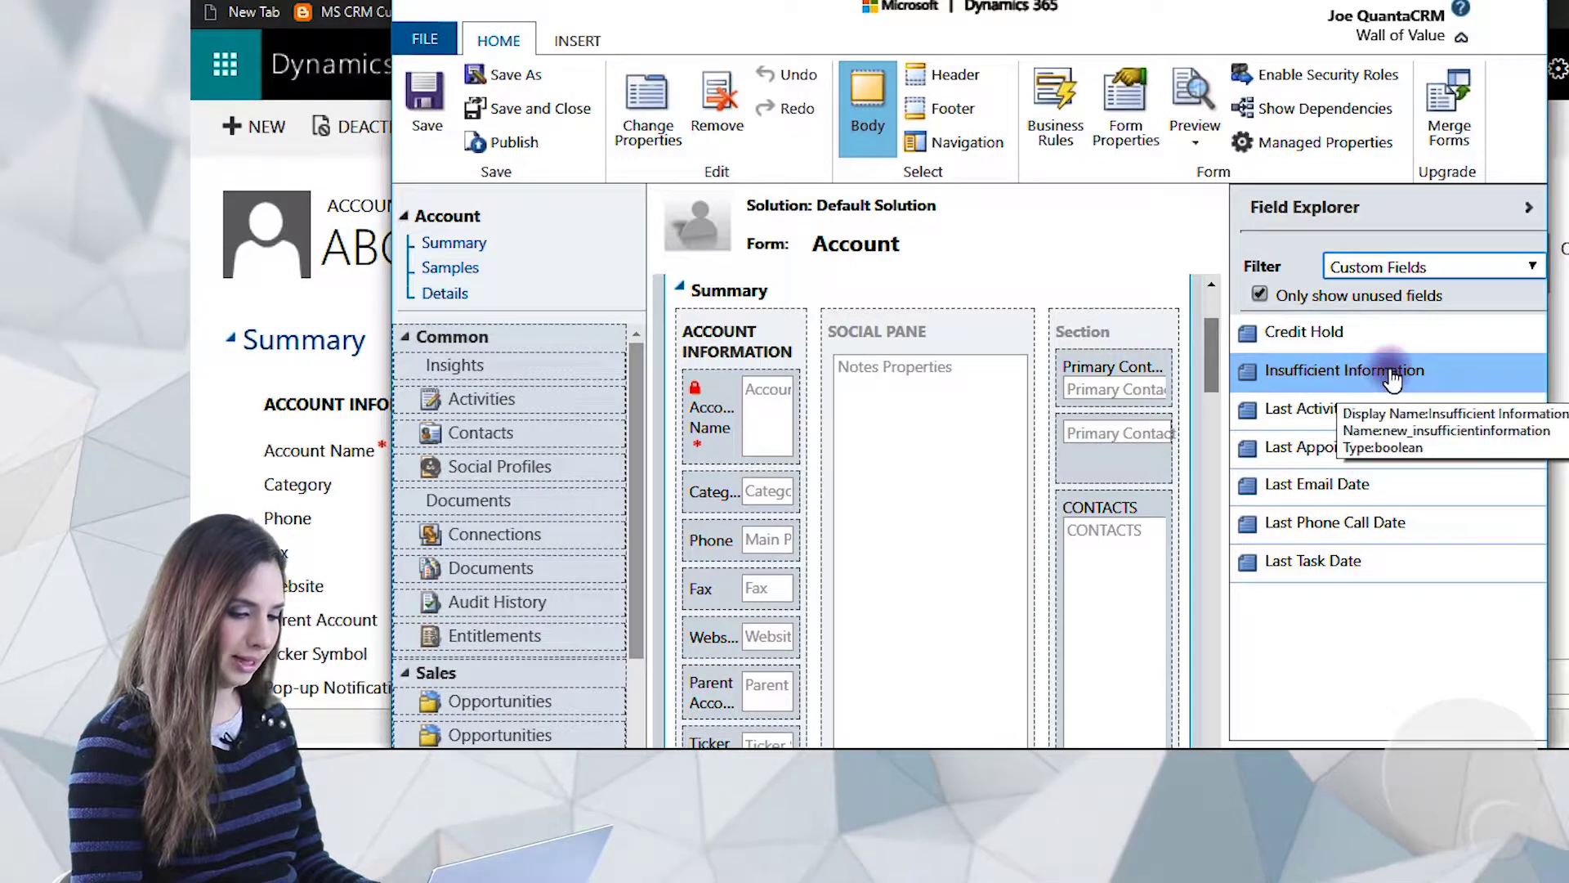
{"action": "mouse_move", "coordinate": [1391, 382]}
{"action": "left_mouse_down"}
{"action": "mouse_move", "coordinate": [1268, 406]}
{"action": "mouse_move", "coordinate": [897, 577]}
{"action": "mouse_move", "coordinate": [785, 563]}
{"action": "mouse_move", "coordinate": [778, 543]}
{"action": "mouse_move", "coordinate": [784, 602]}
{"action": "mouse_move", "coordinate": [783, 494]}
{"action": "left_mouse_up"}
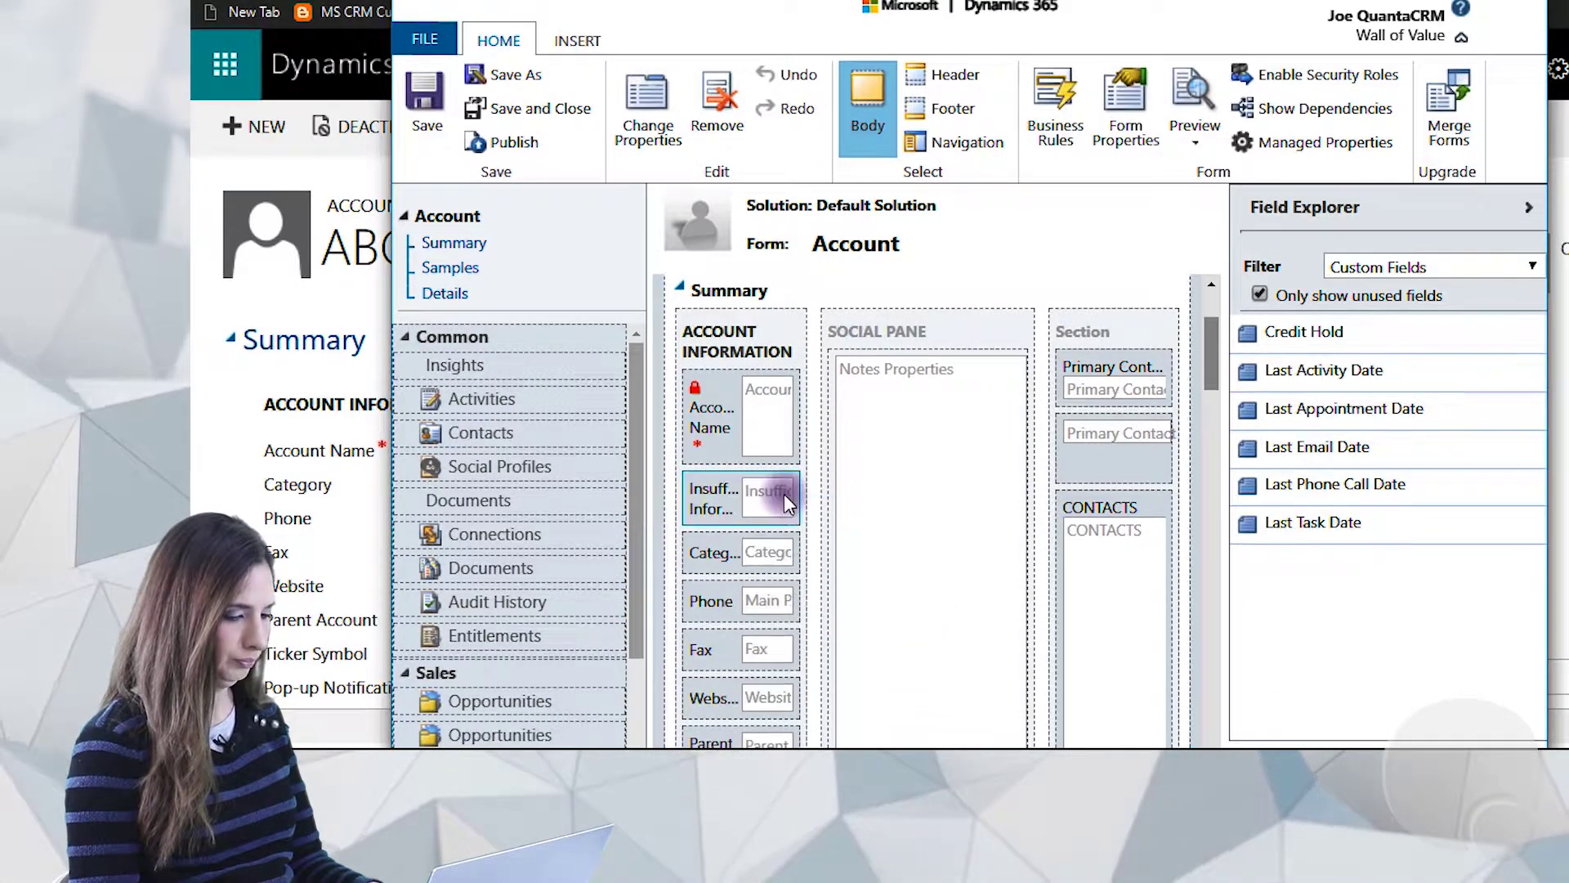
{"action": "double_click", "coordinate": [718, 494]}
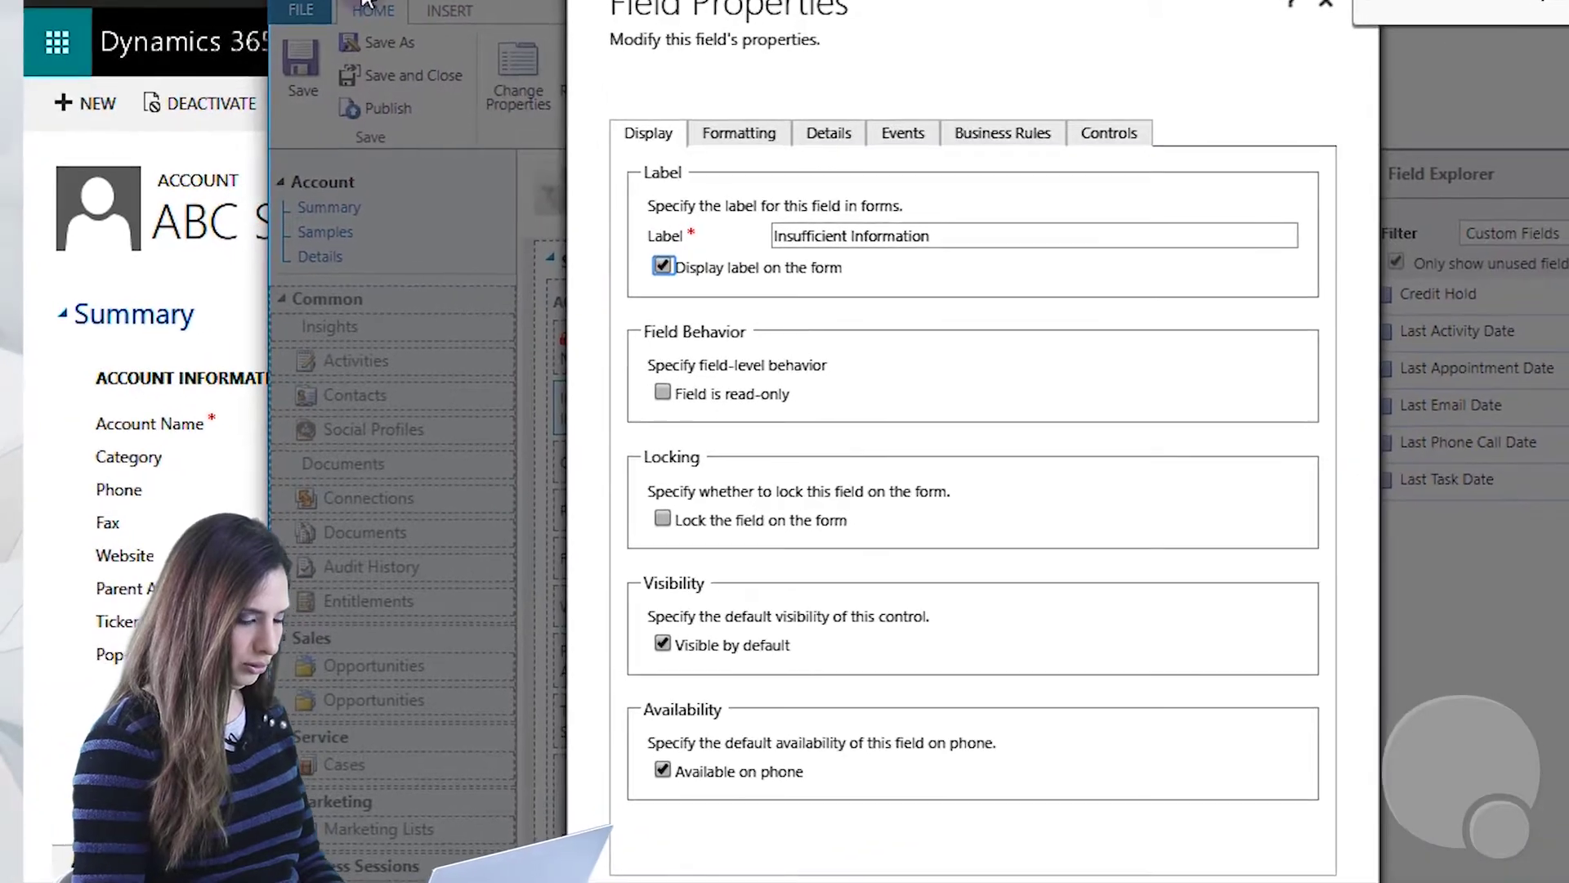
- Review the field's display, details, events, business rules and controls property tabs
{"action": "left_click", "coordinate": [737, 132]}
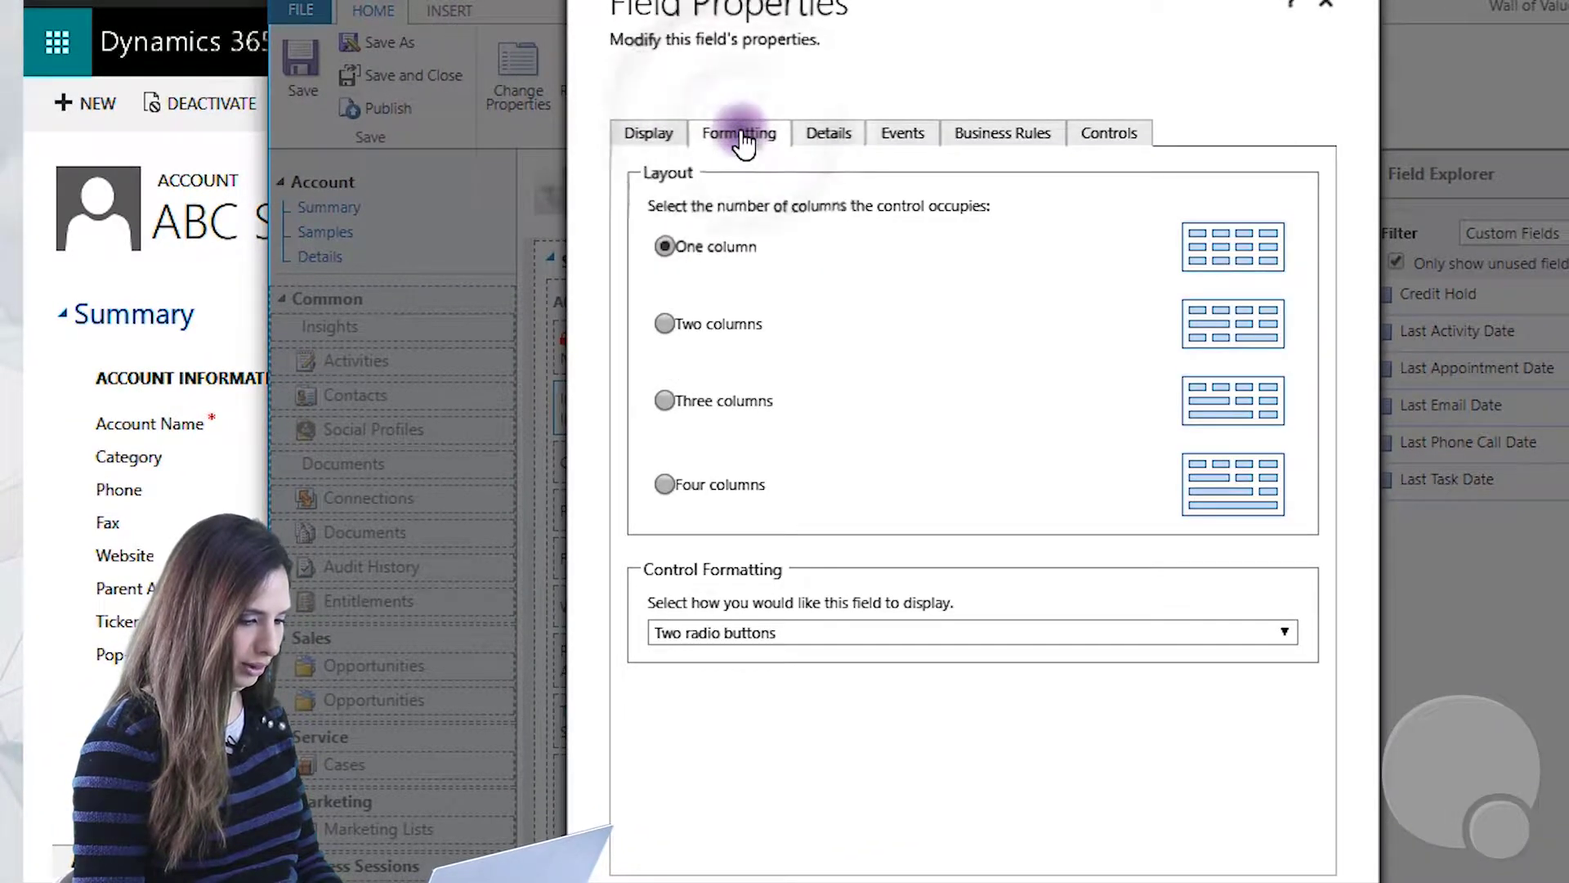
{"action": "left_click", "coordinate": [827, 137]}
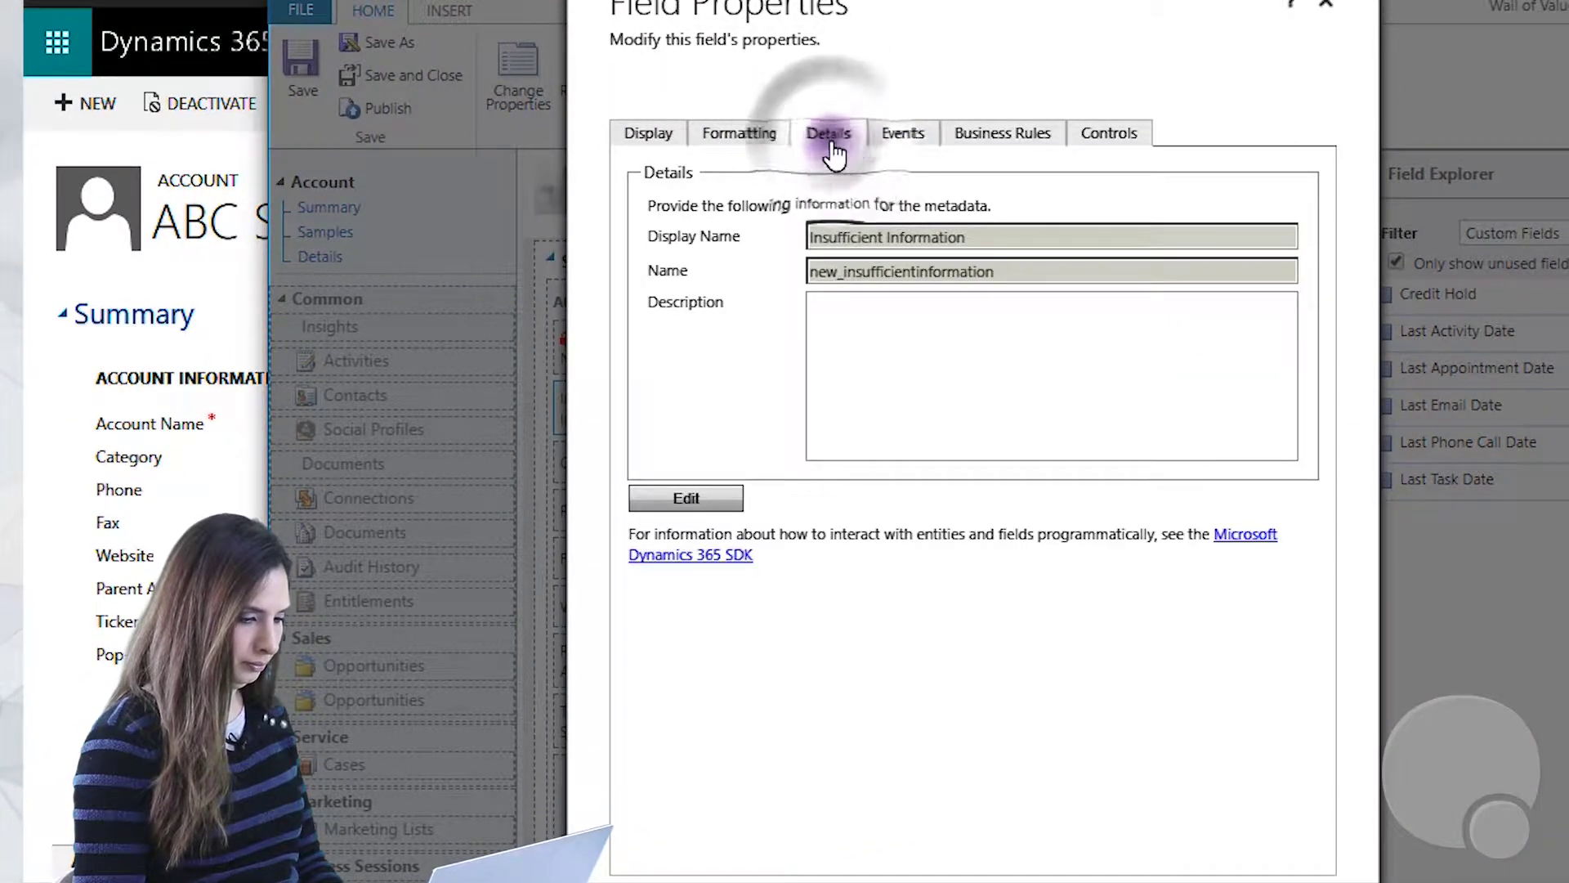
{"action": "left_click", "coordinate": [889, 140]}
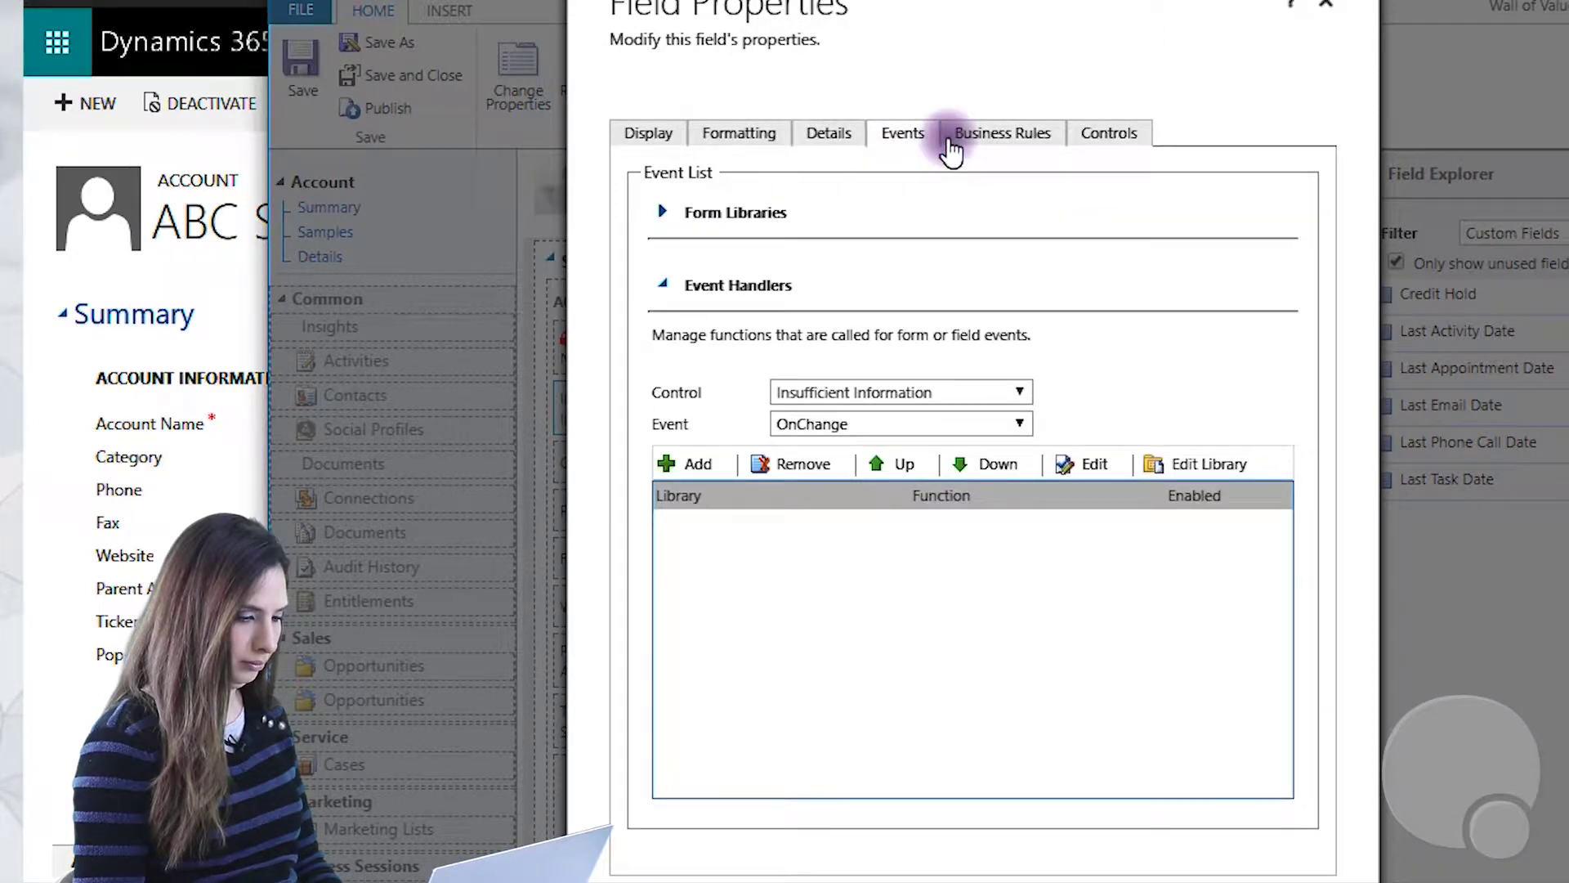
{"action": "left_click", "coordinate": [972, 147]}
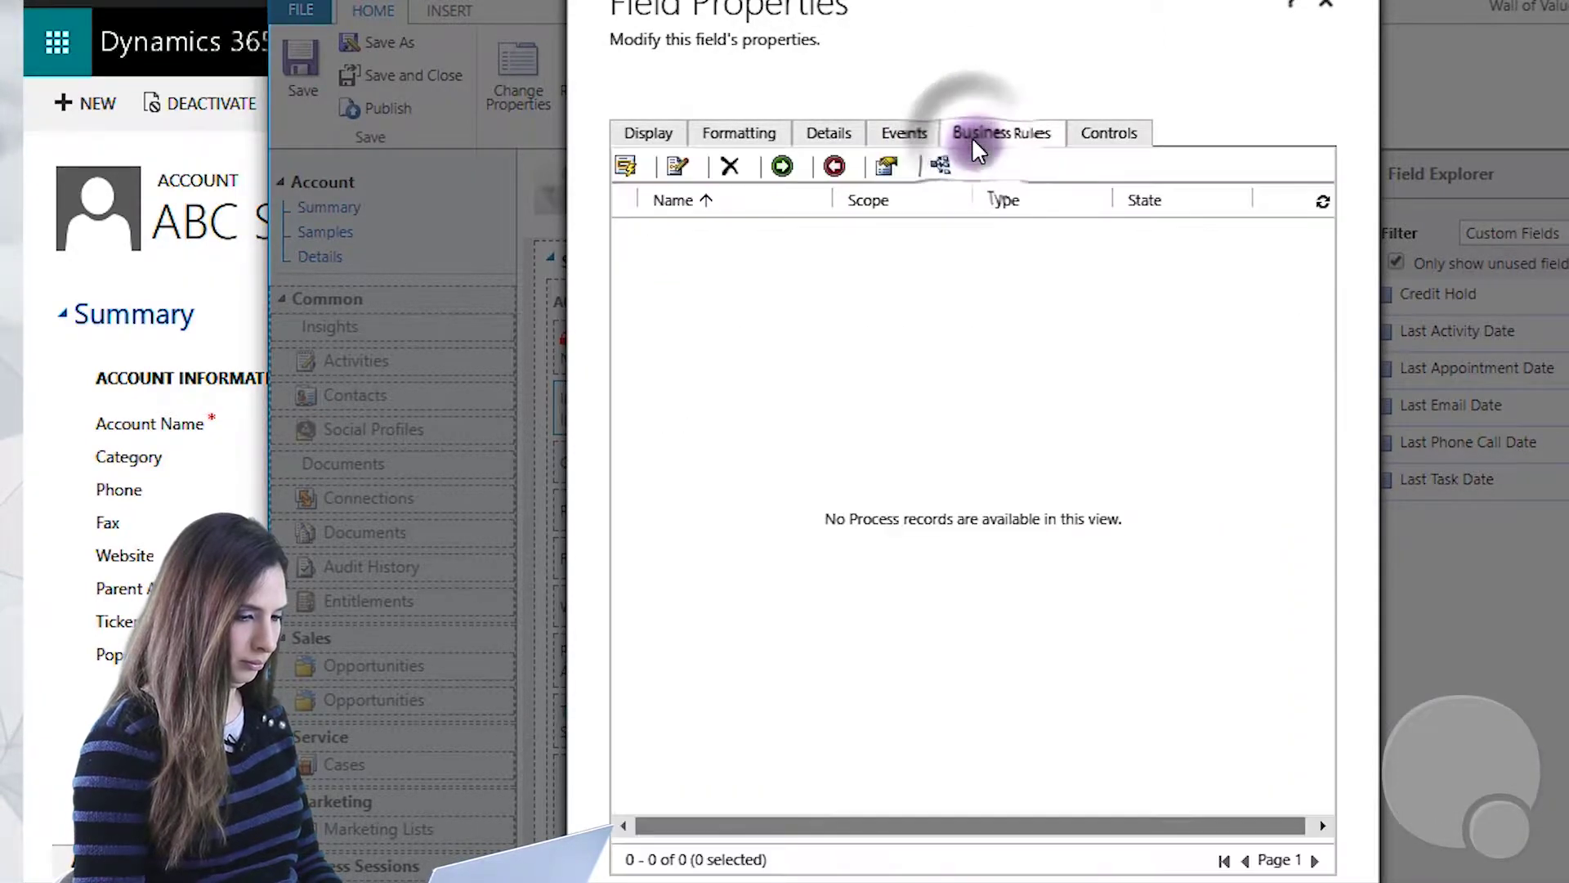
{"action": "left_click", "coordinate": [1093, 156]}
{"action": "left_click", "coordinate": [642, 139]}
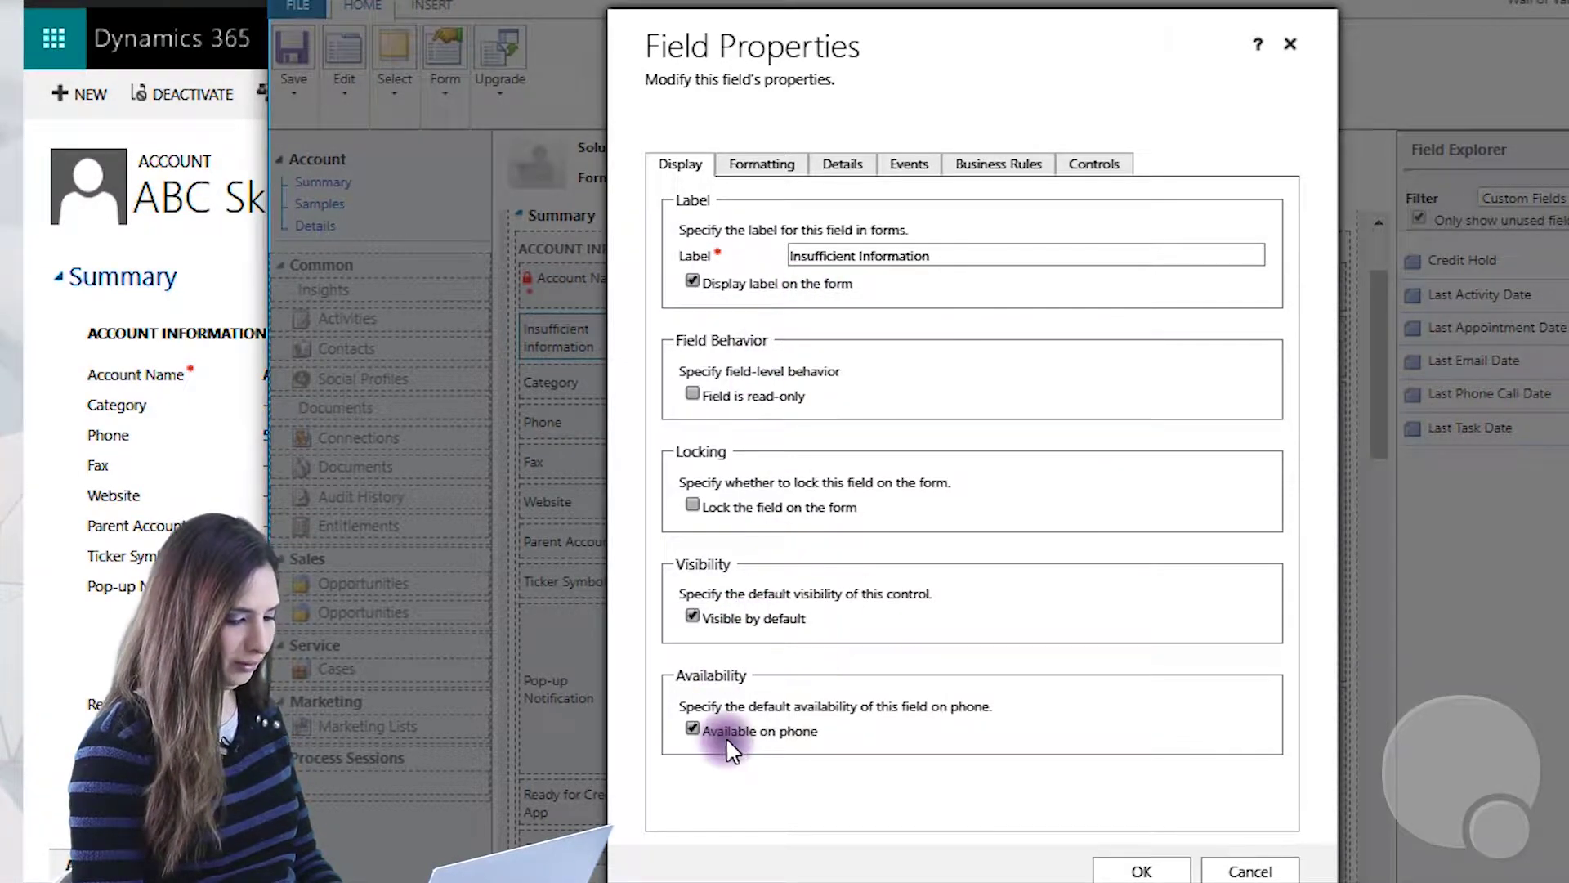
- Set the field's Control Formatting to Check box and apply the change
{"action": "left_click", "coordinate": [756, 163]}
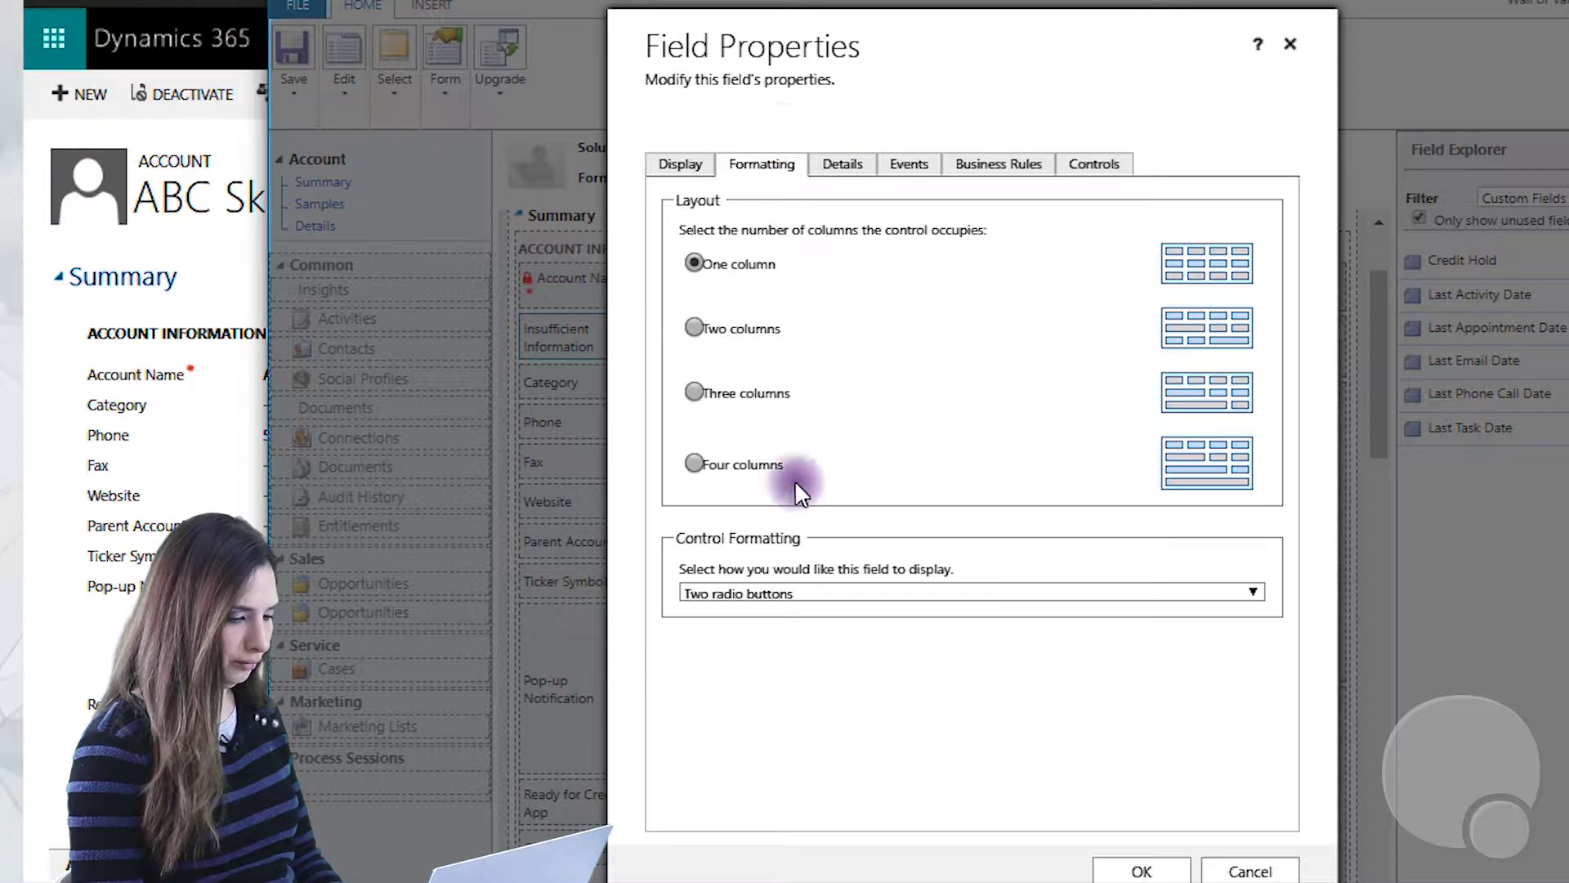
{"action": "left_click", "coordinate": [797, 592]}
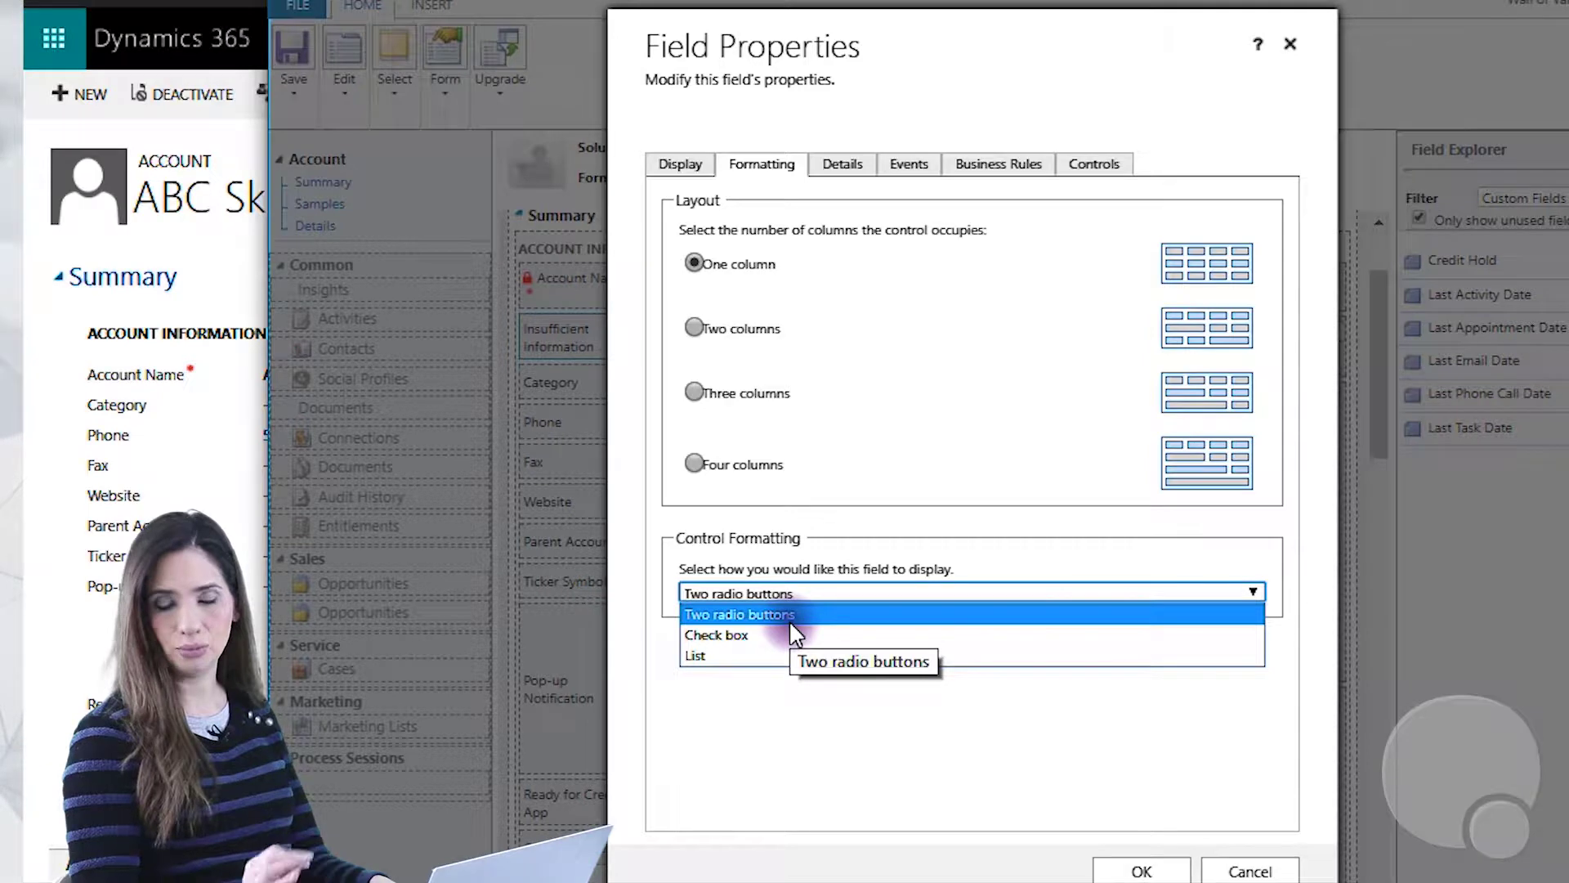
{"action": "left_click", "coordinate": [726, 635]}
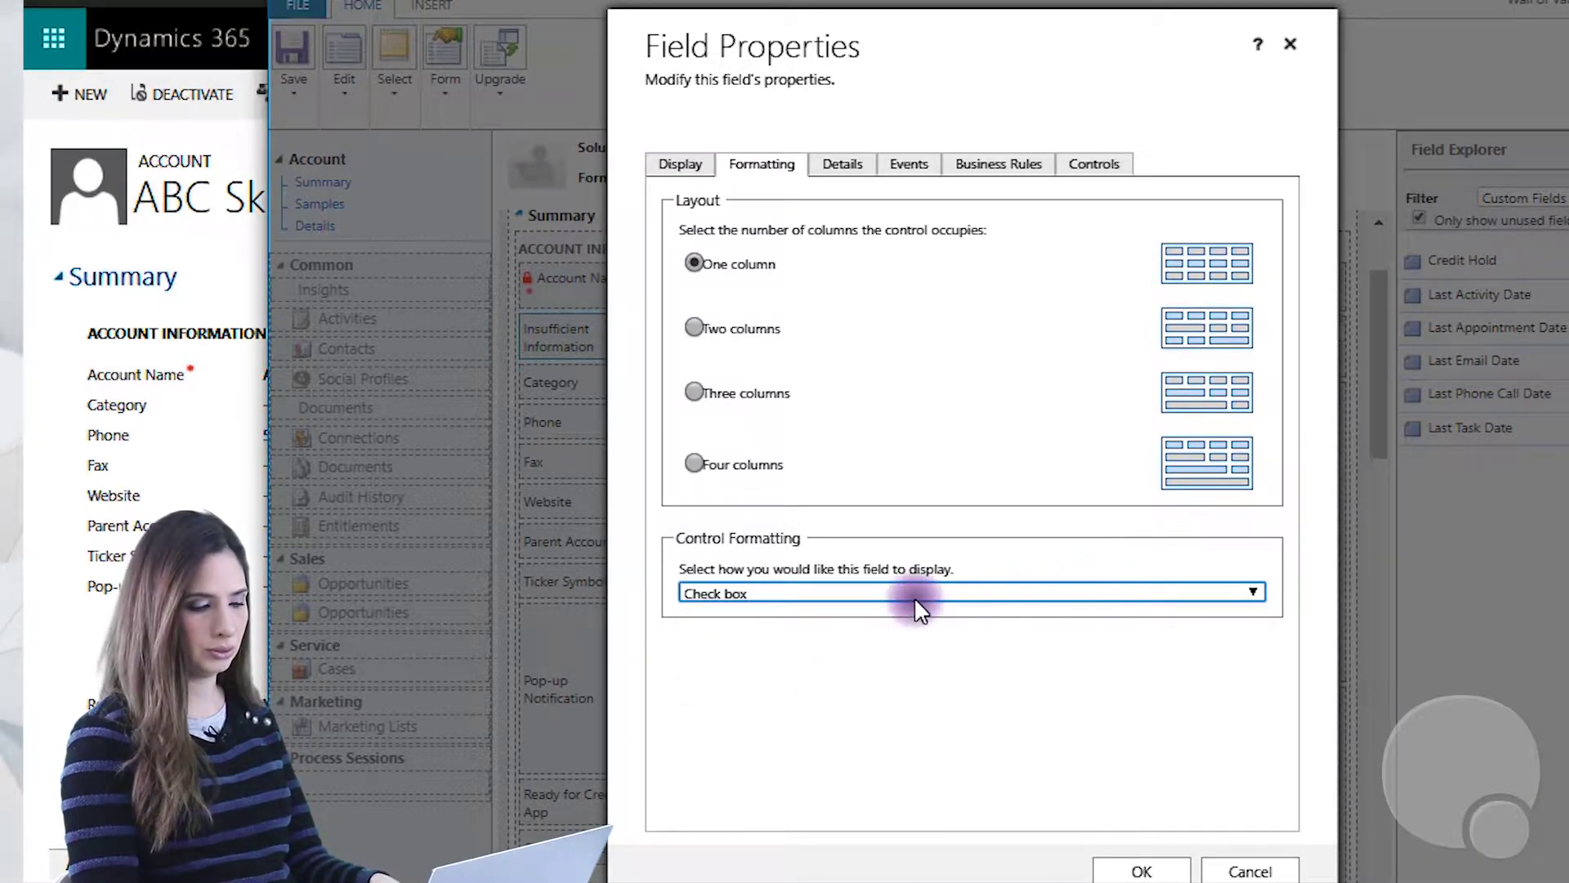
{"action": "left_click", "coordinate": [1144, 870]}
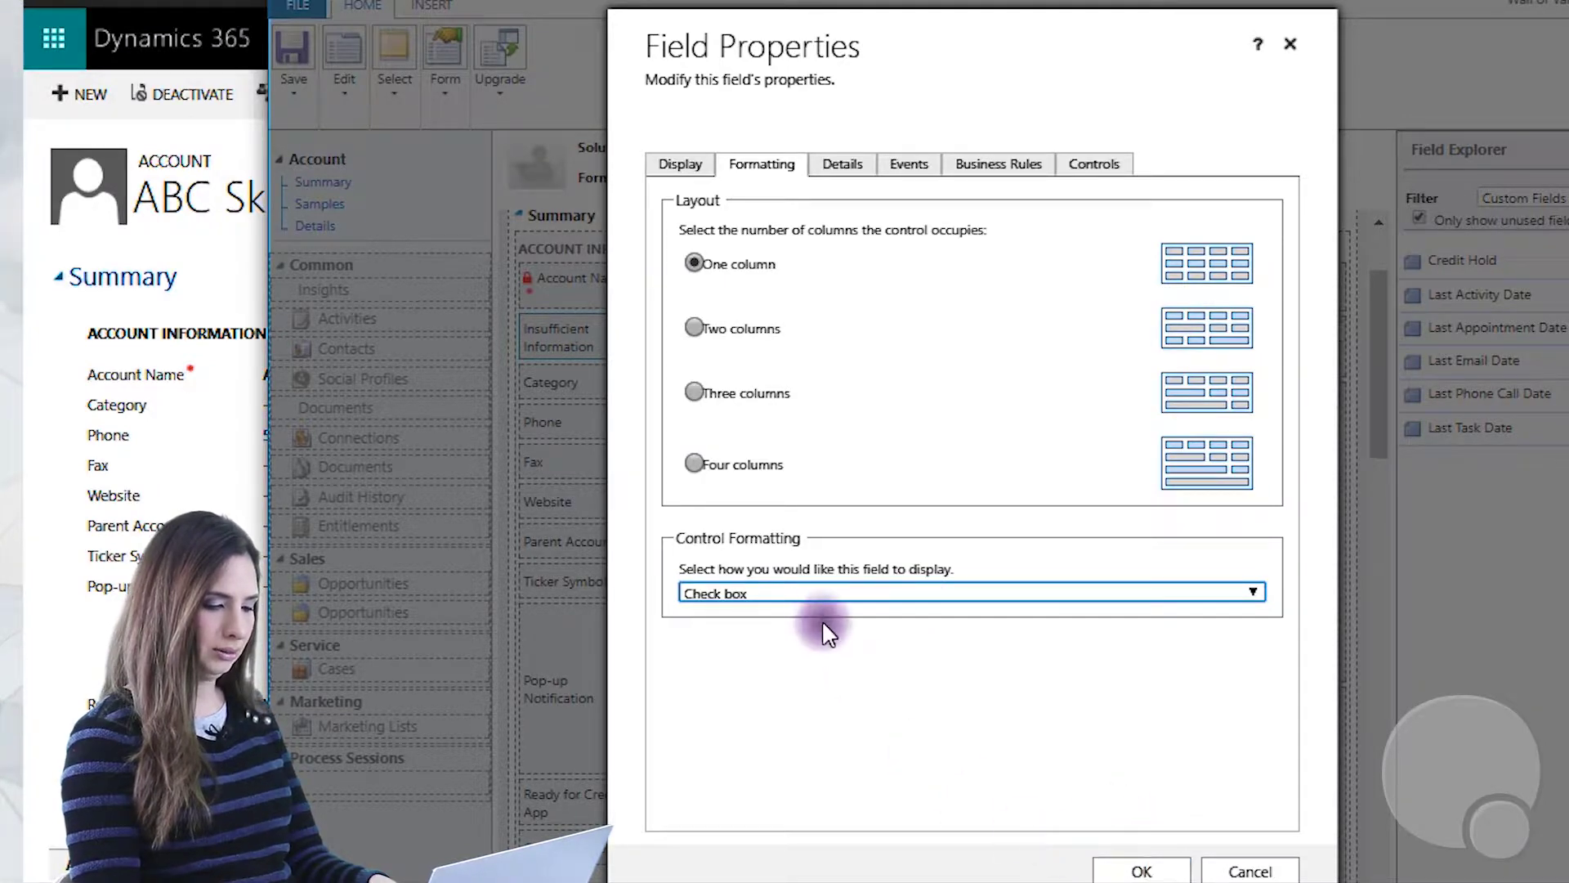
{"action": "left_click", "coordinate": [1144, 871]}
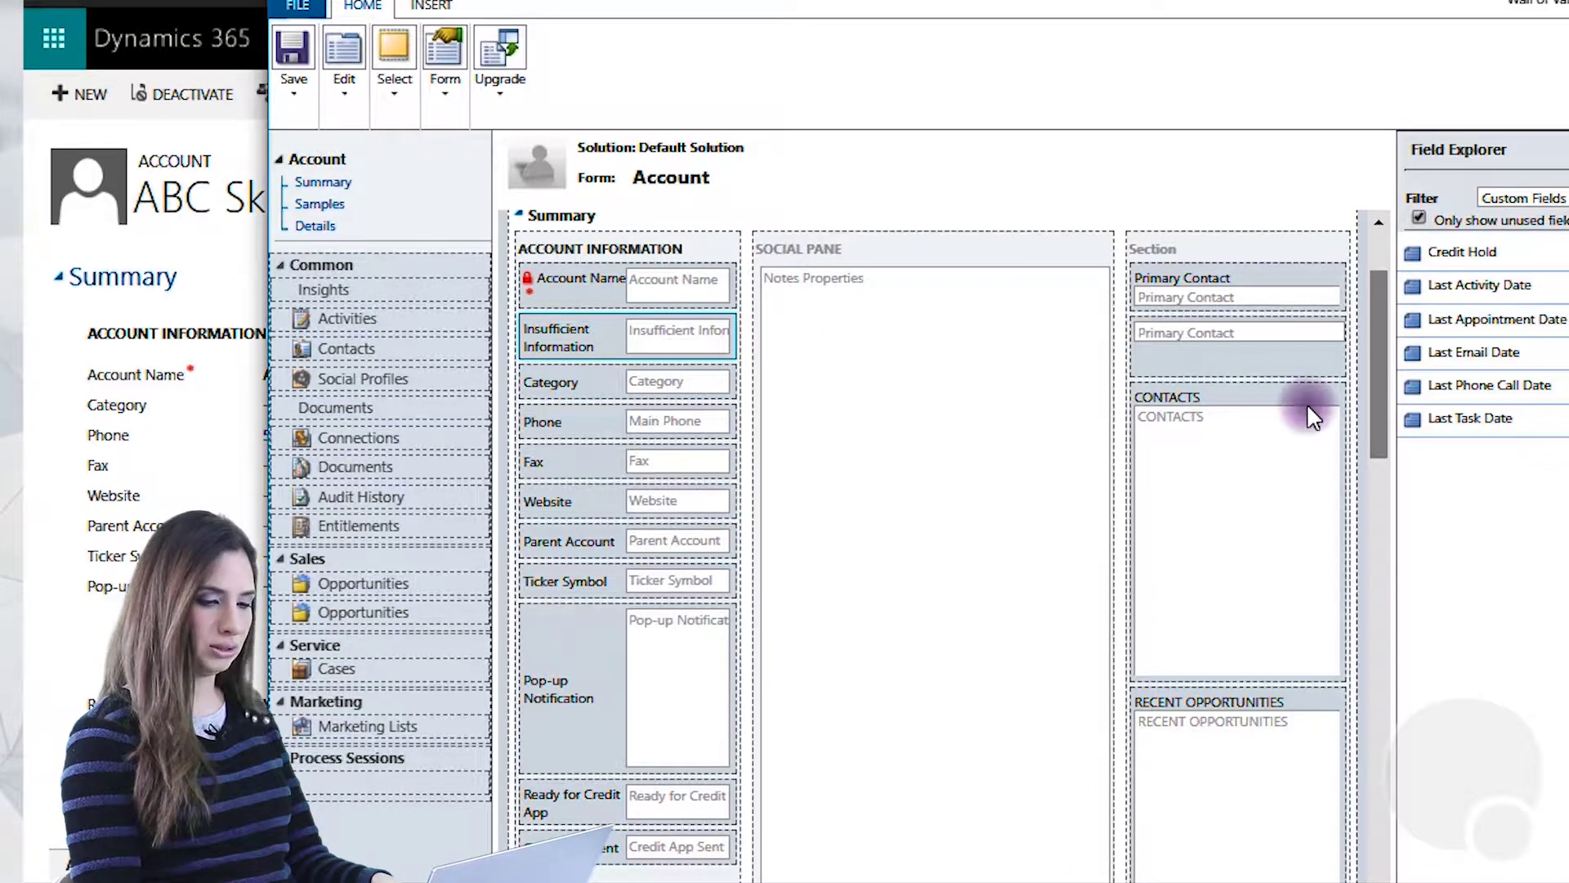
- Save the Account form using the Save dropdown on the Home tab
{"action": "scroll", "coordinate": [1381, 384], "scroll_direction": "up", "scroll_amount": 2}
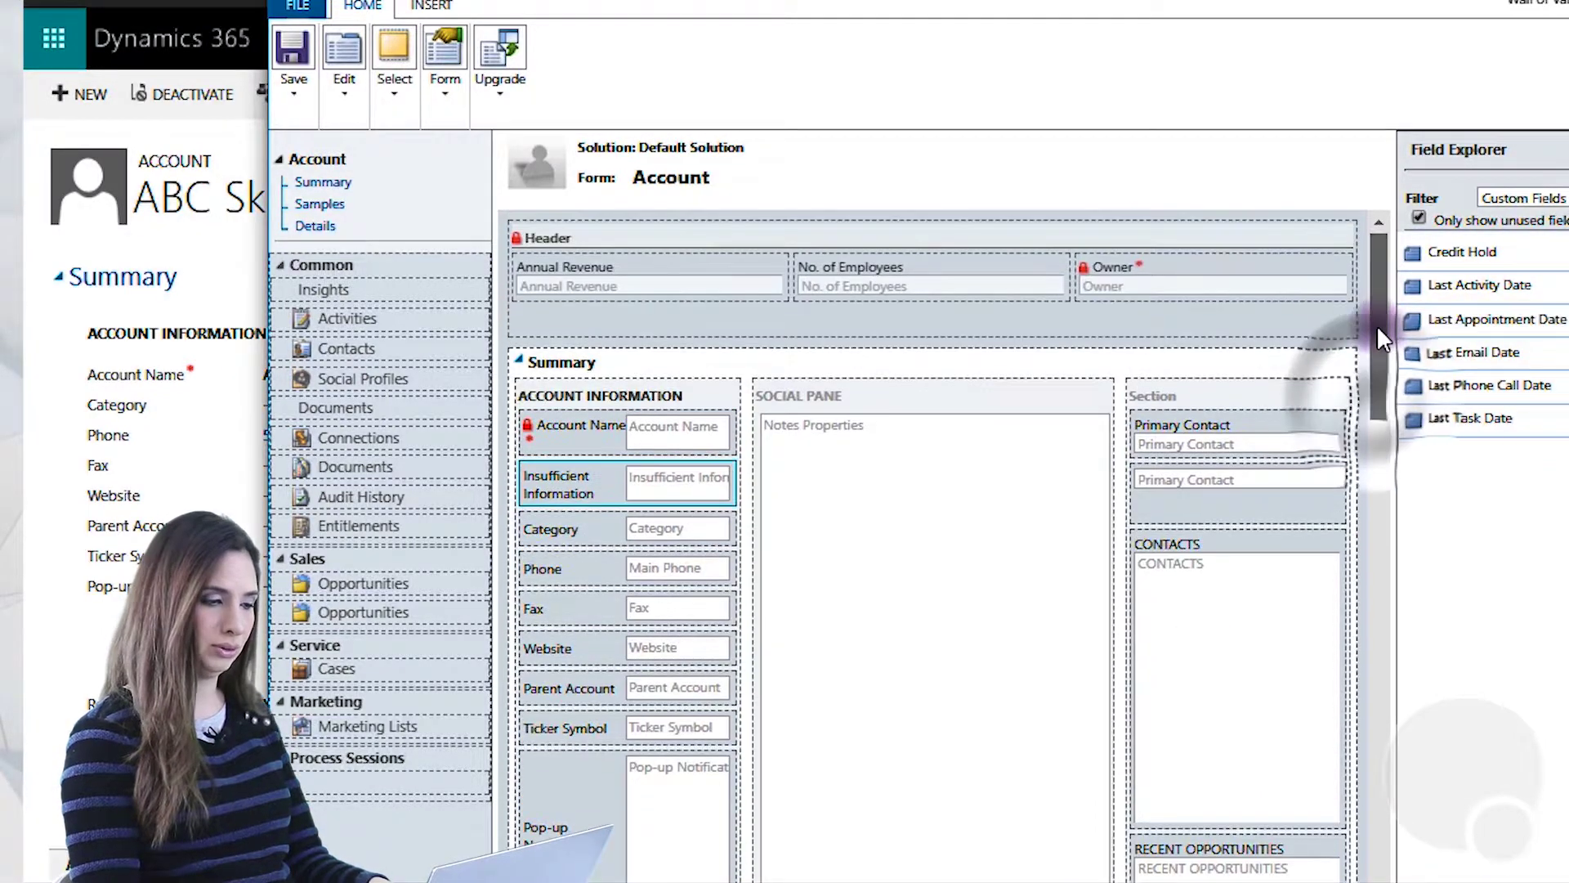
{"action": "left_click", "coordinate": [304, 96]}
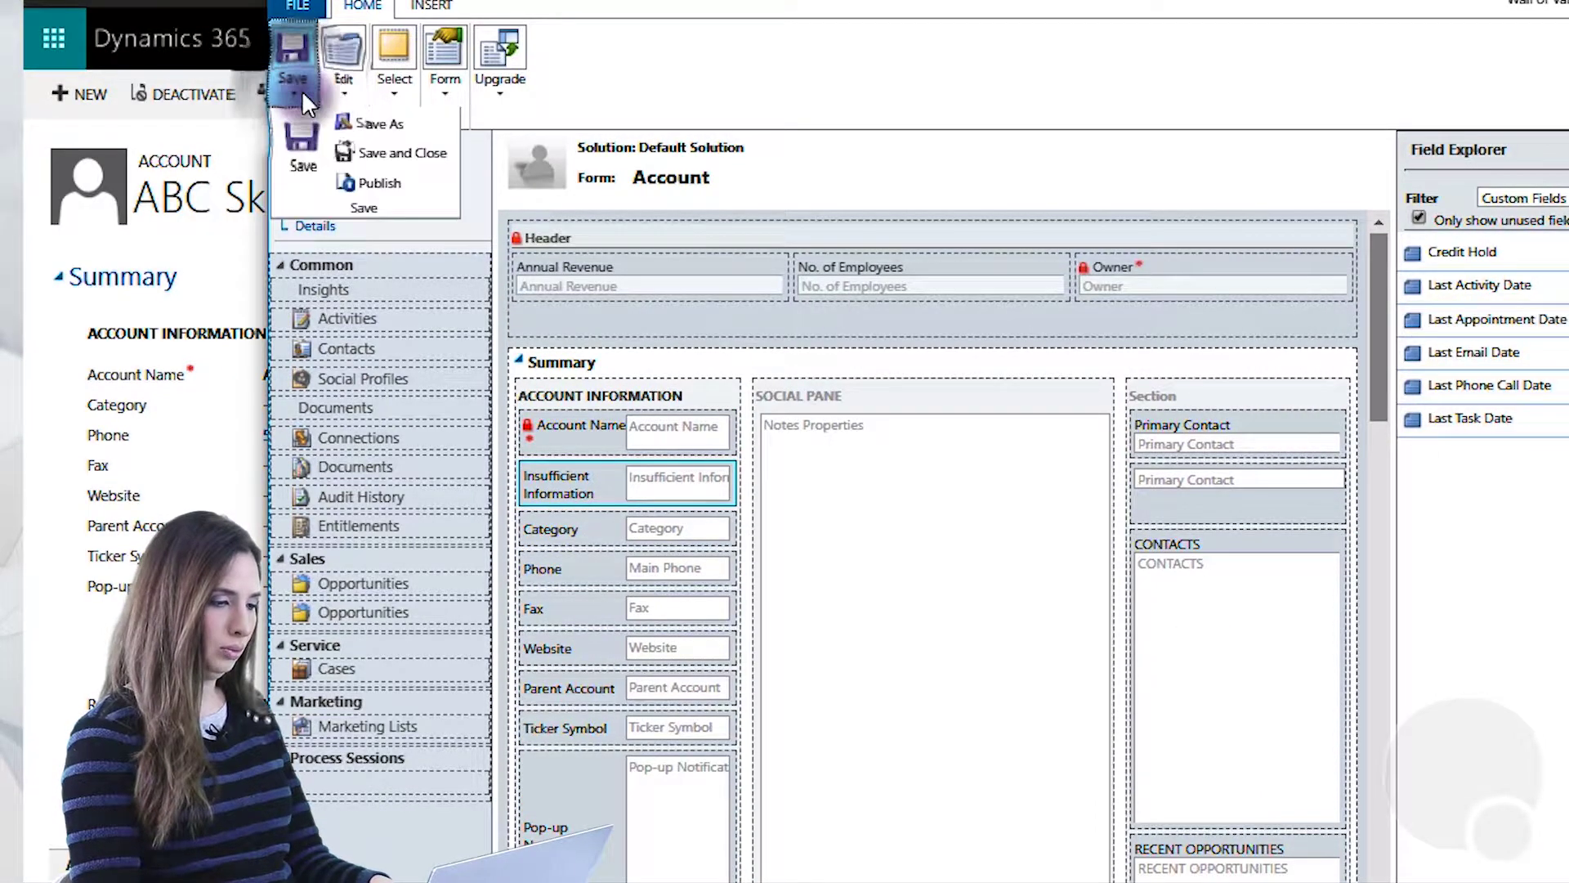
{"action": "left_click", "coordinate": [296, 160]}
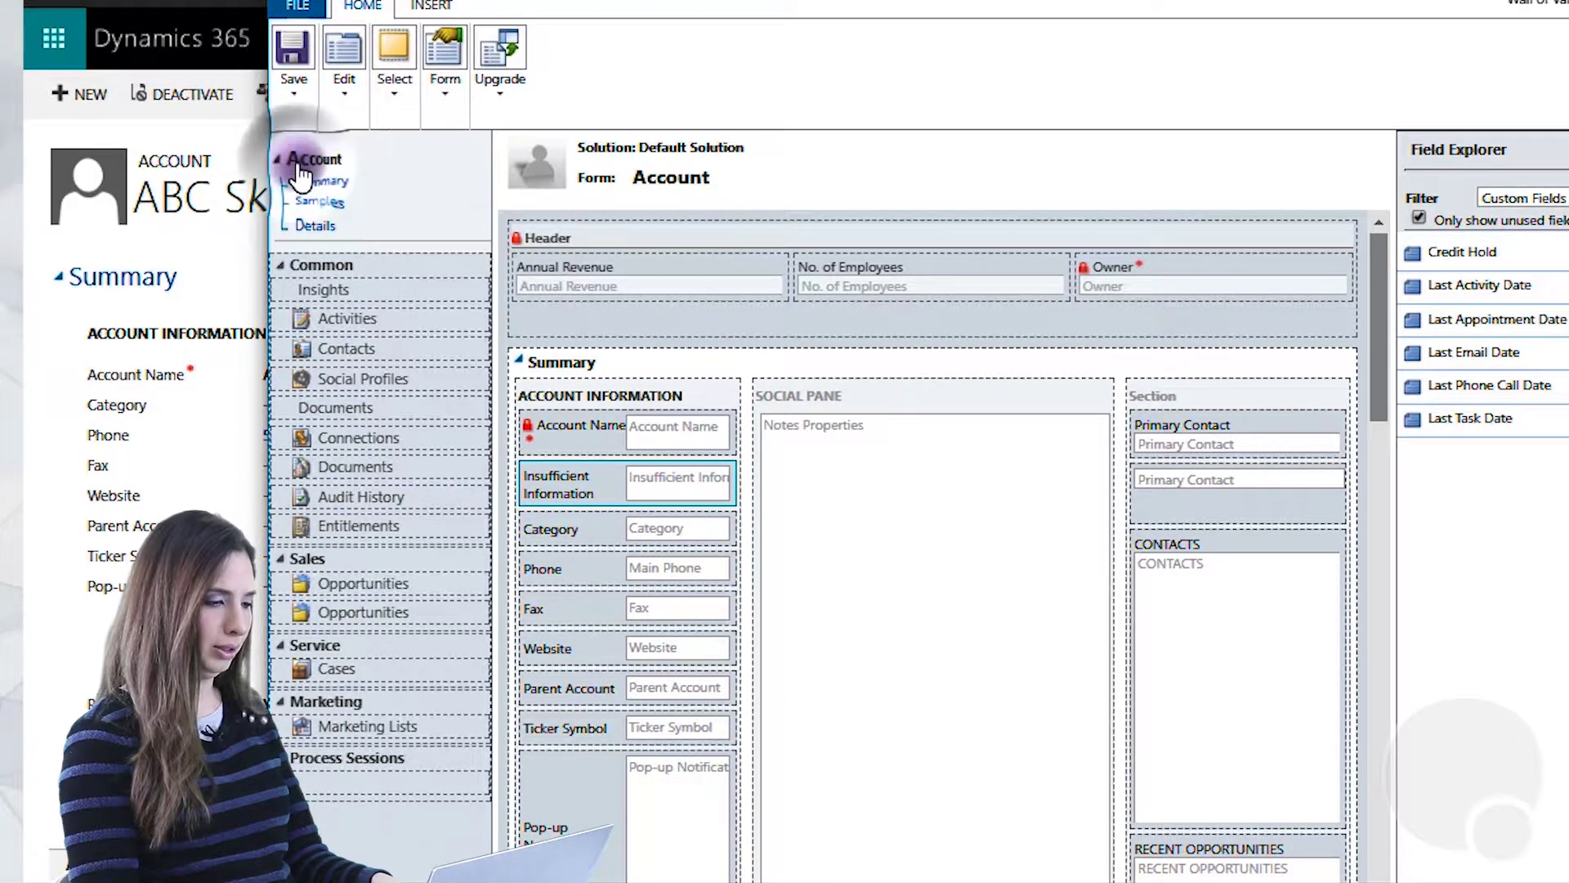
{"action": "left_click", "coordinate": [296, 96]}
{"action": "left_click", "coordinate": [298, 151]}
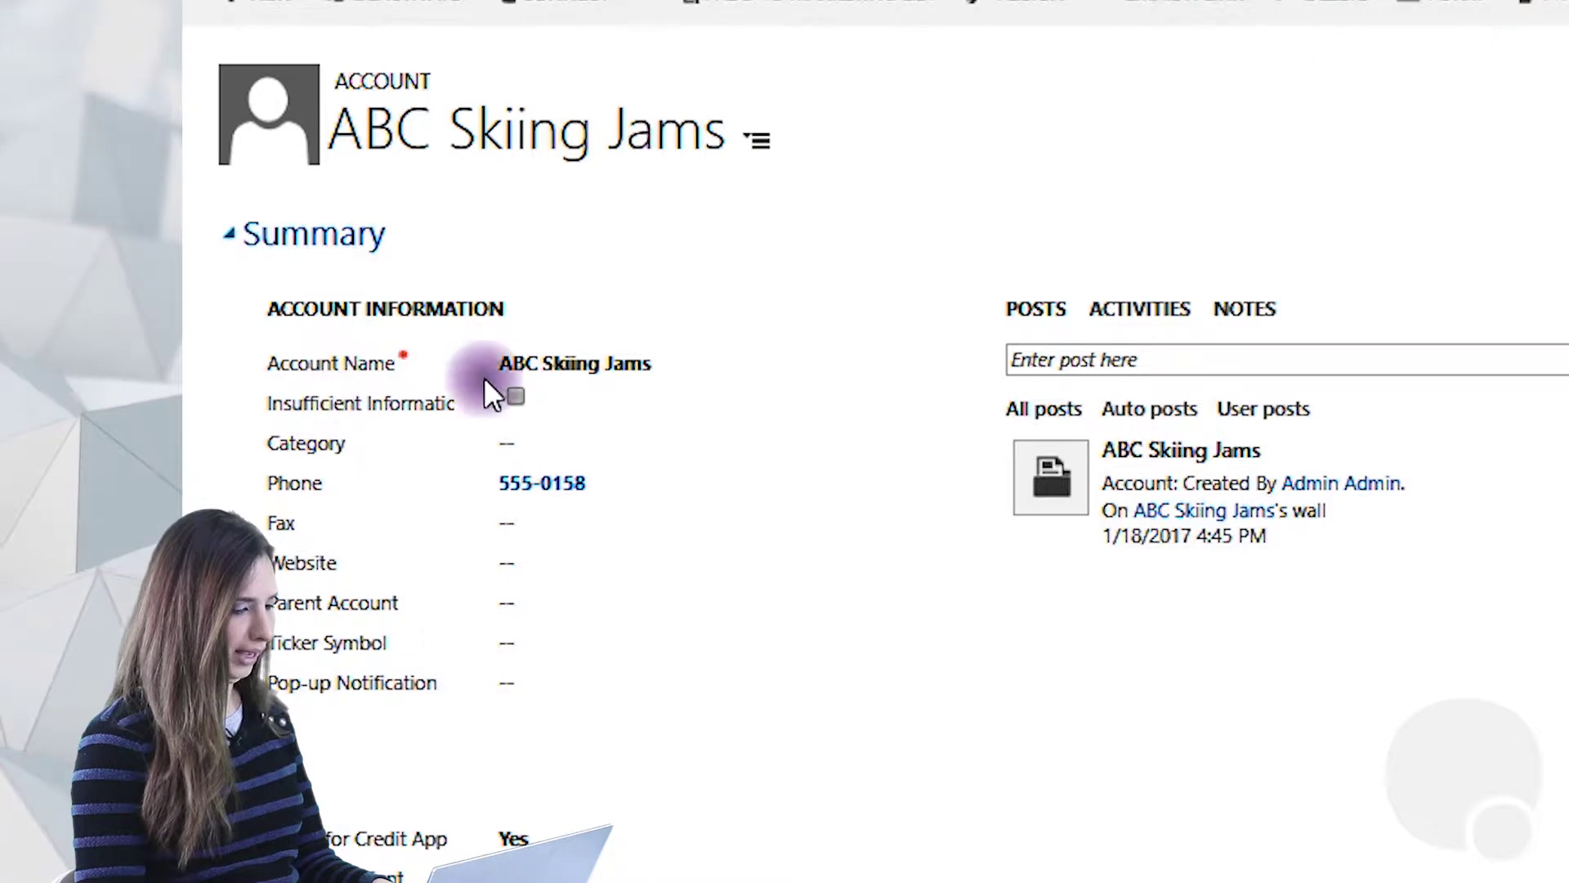
- Tick the Insufficient Information check box on the ABC Skiing Jams record
{"action": "left_click", "coordinate": [516, 396]}
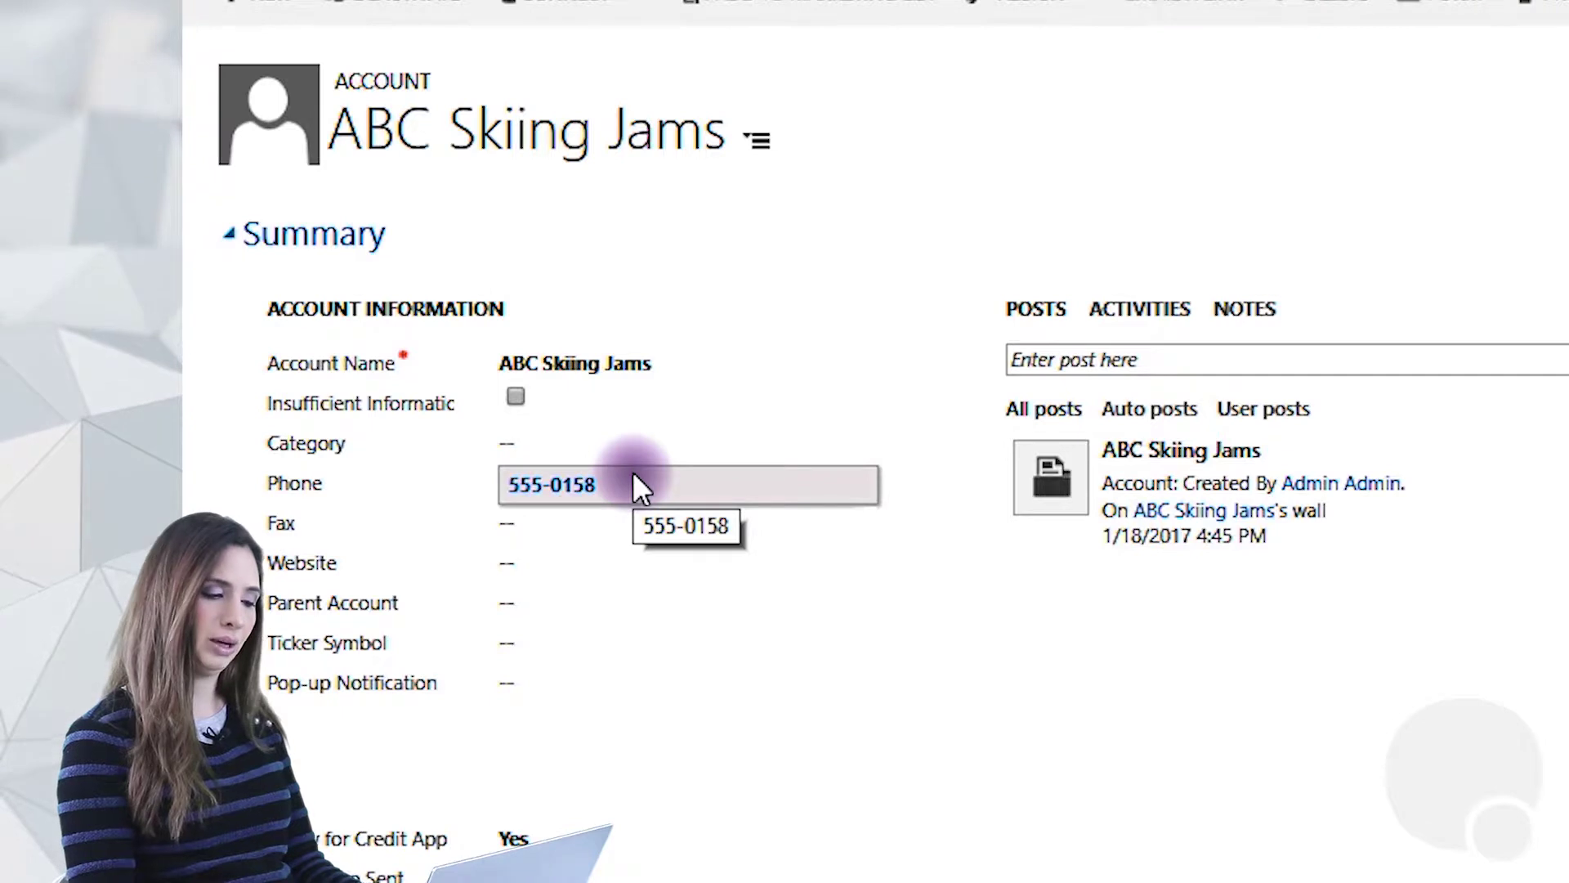
{"action": "left_click", "coordinate": [516, 396]}
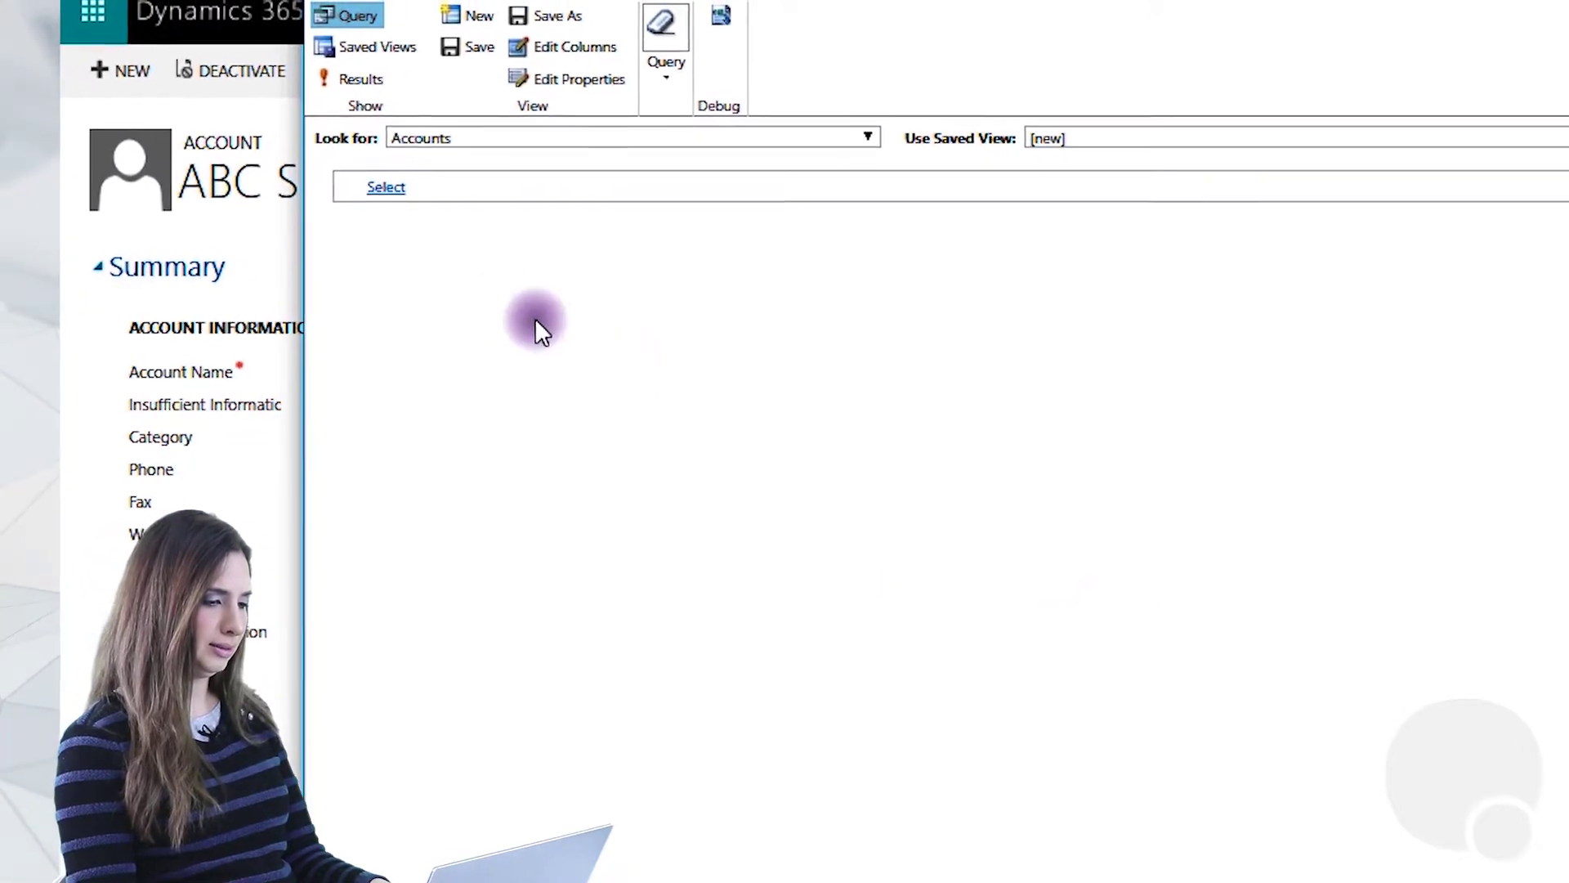
- Add the Advanced Find condition Insufficient Information Equals Yes
{"action": "left_click", "coordinate": [392, 187]}
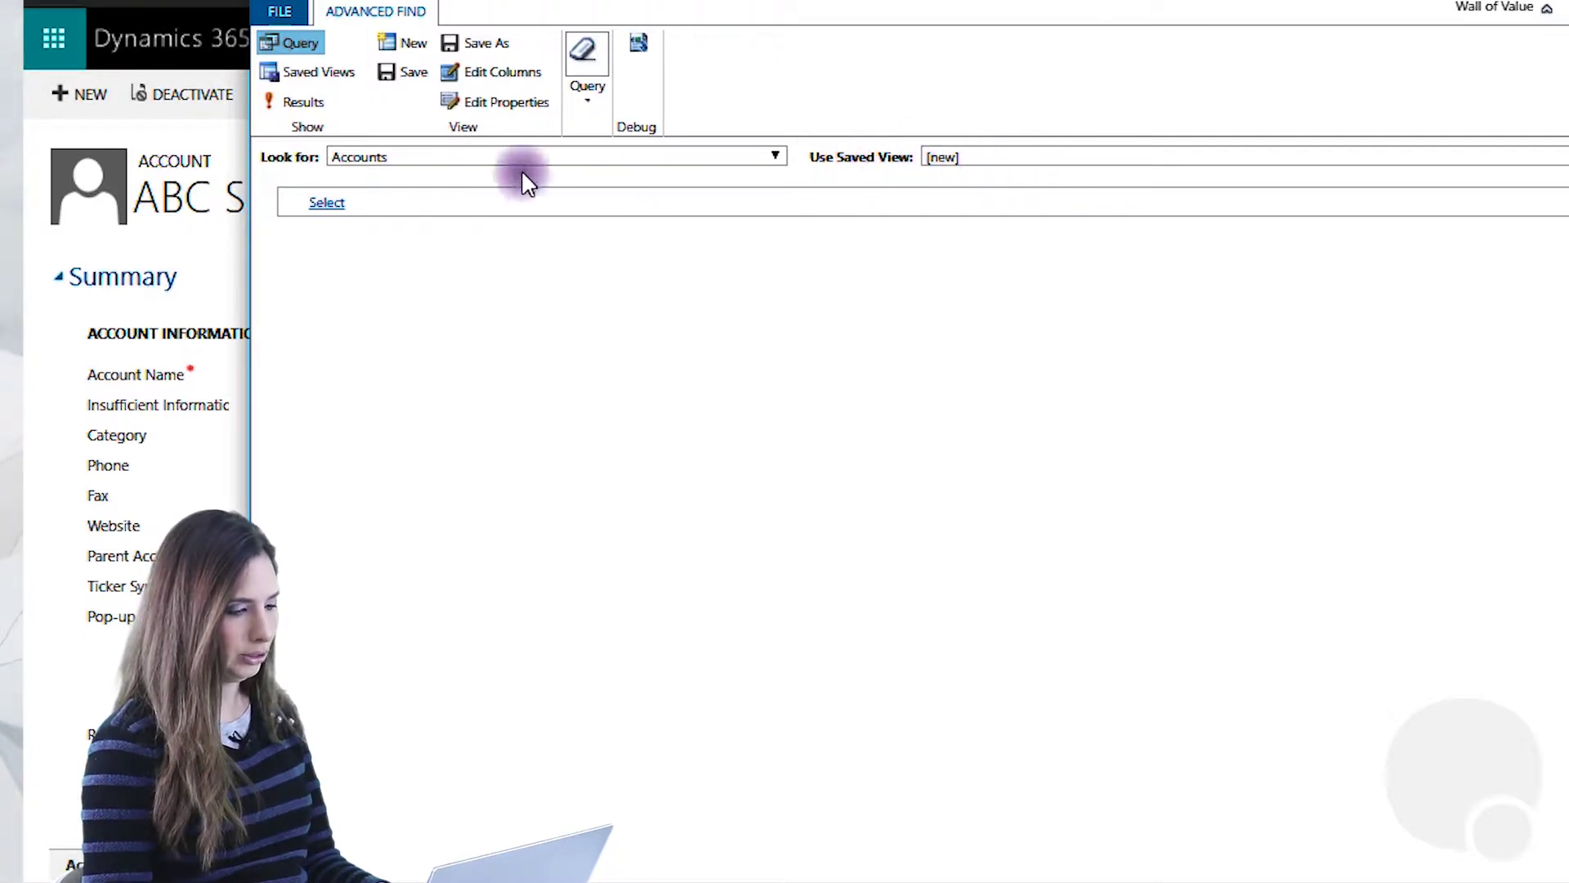
{"action": "left_click", "coordinate": [430, 200]}
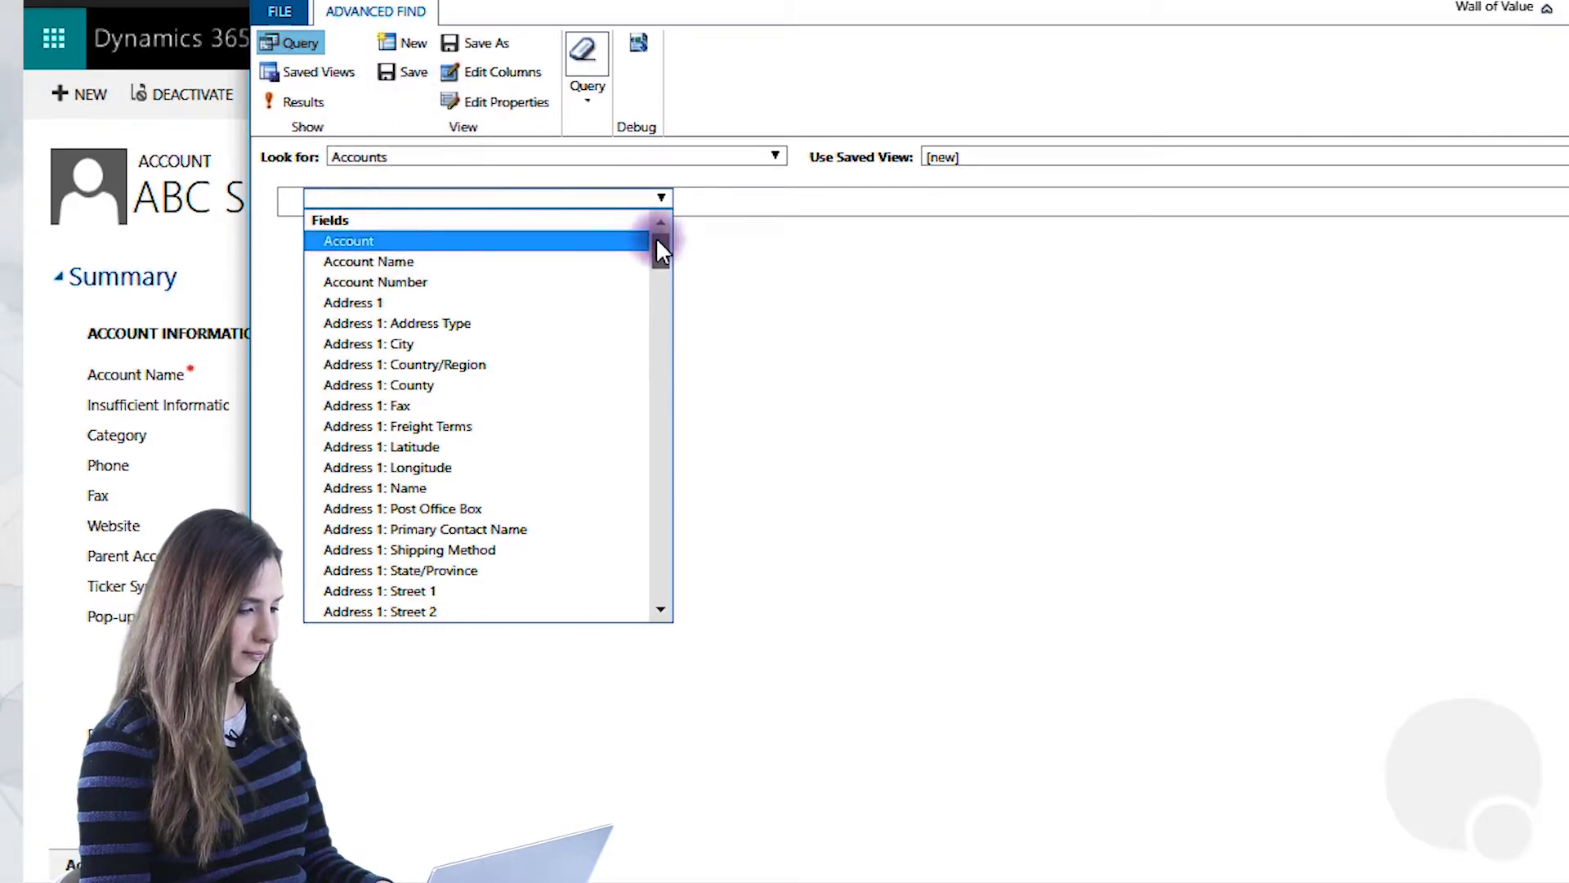
{"action": "left_click_drag", "start_coordinate": [659, 246], "coordinate": [697, 371]}
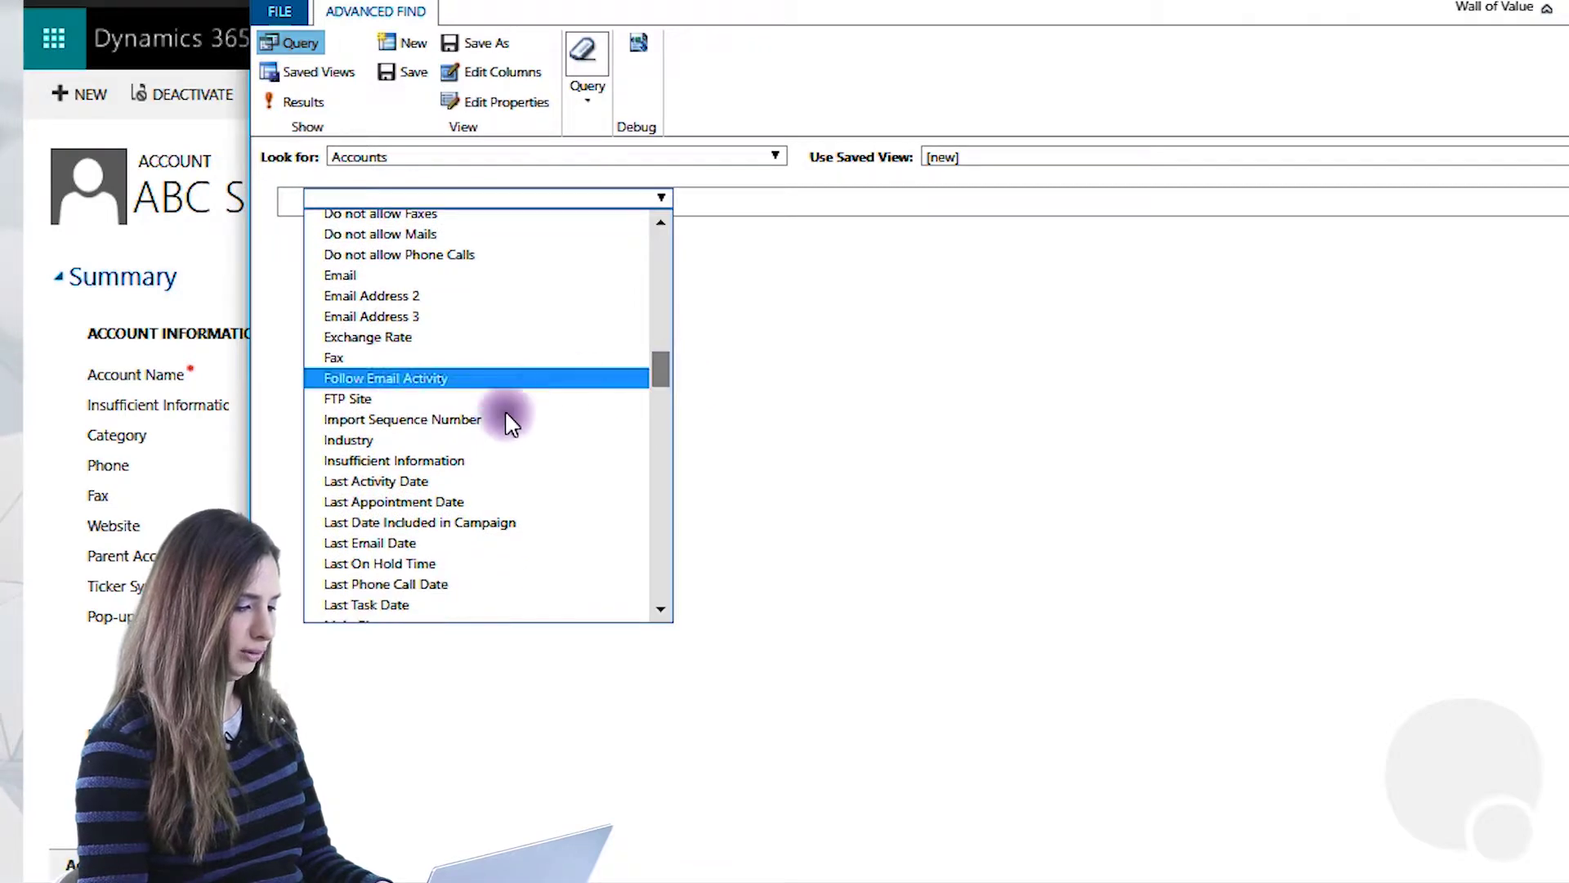
{"action": "left_click", "coordinate": [404, 460]}
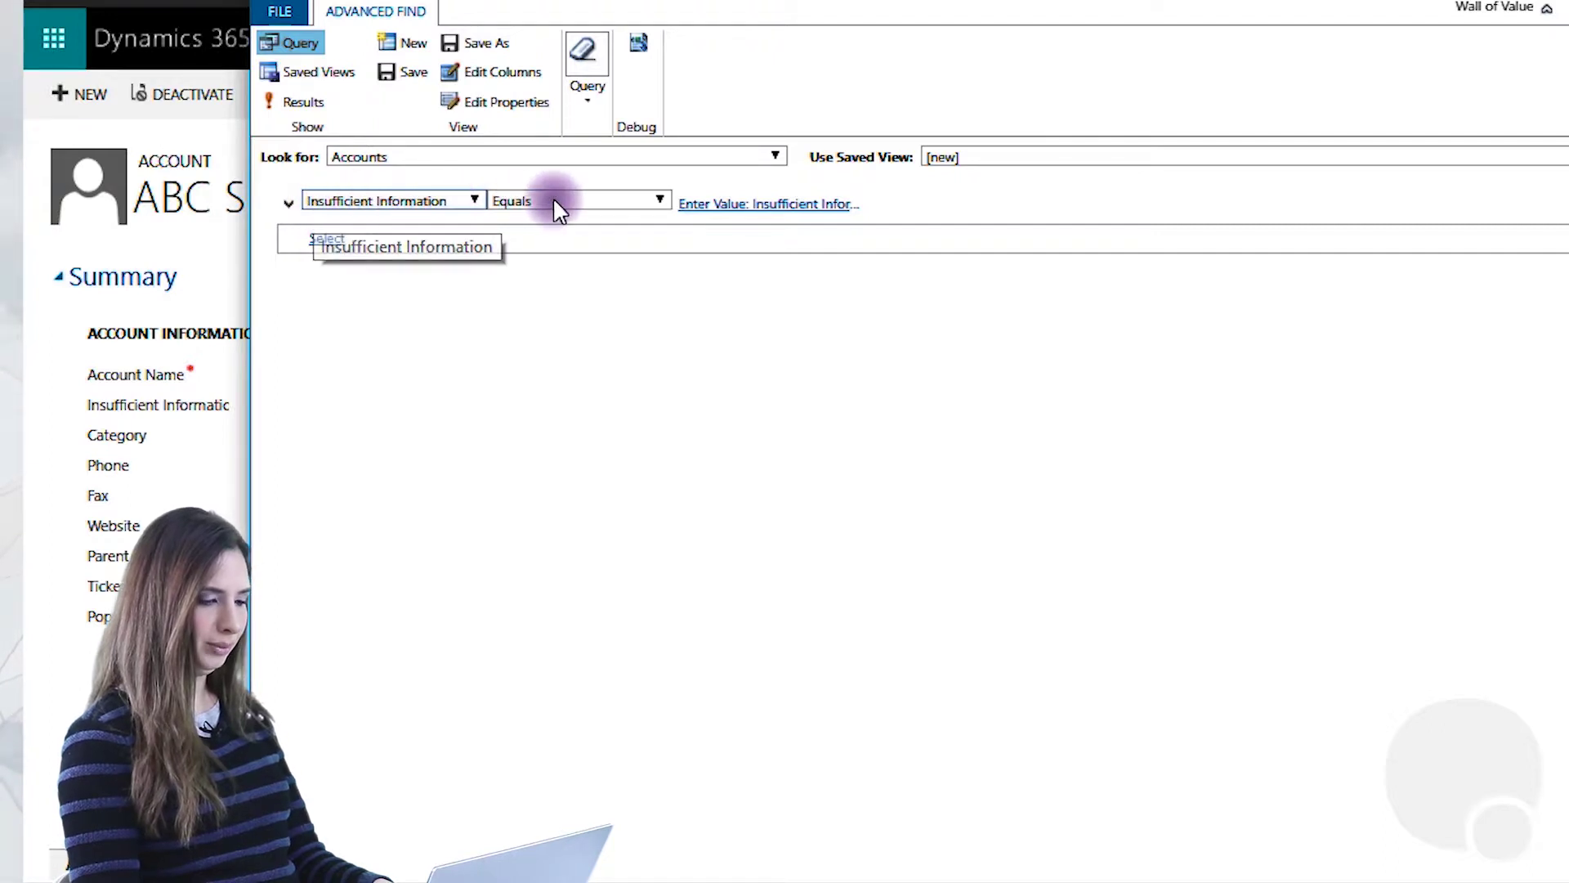
{"action": "left_click", "coordinate": [740, 201]}
{"action": "left_click", "coordinate": [850, 201]}
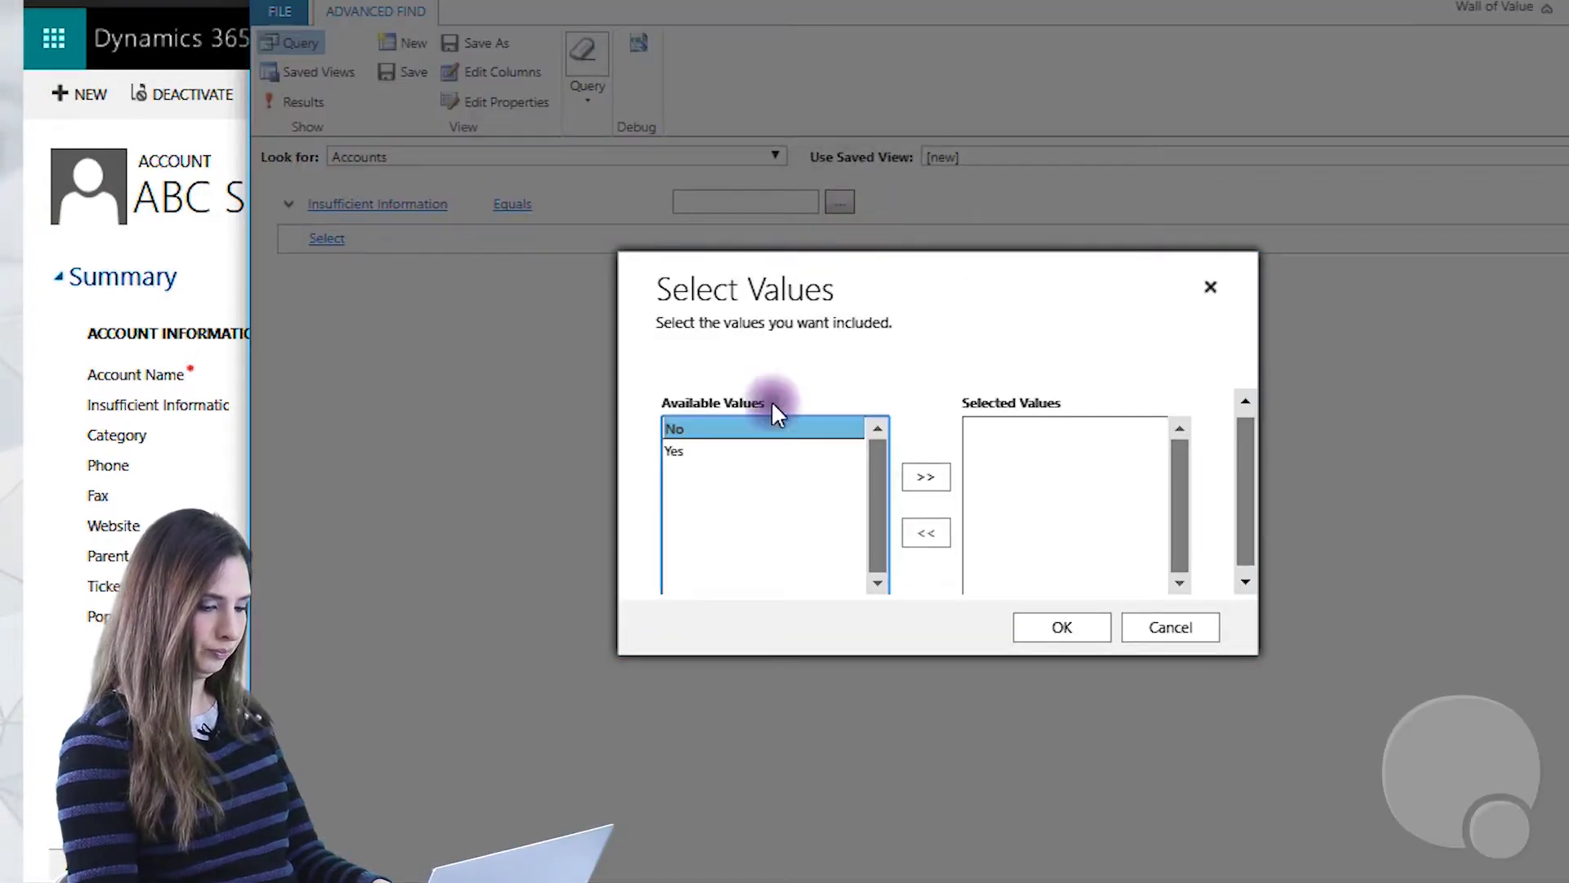
{"action": "left_click", "coordinate": [704, 451]}
{"action": "left_click", "coordinate": [929, 478]}
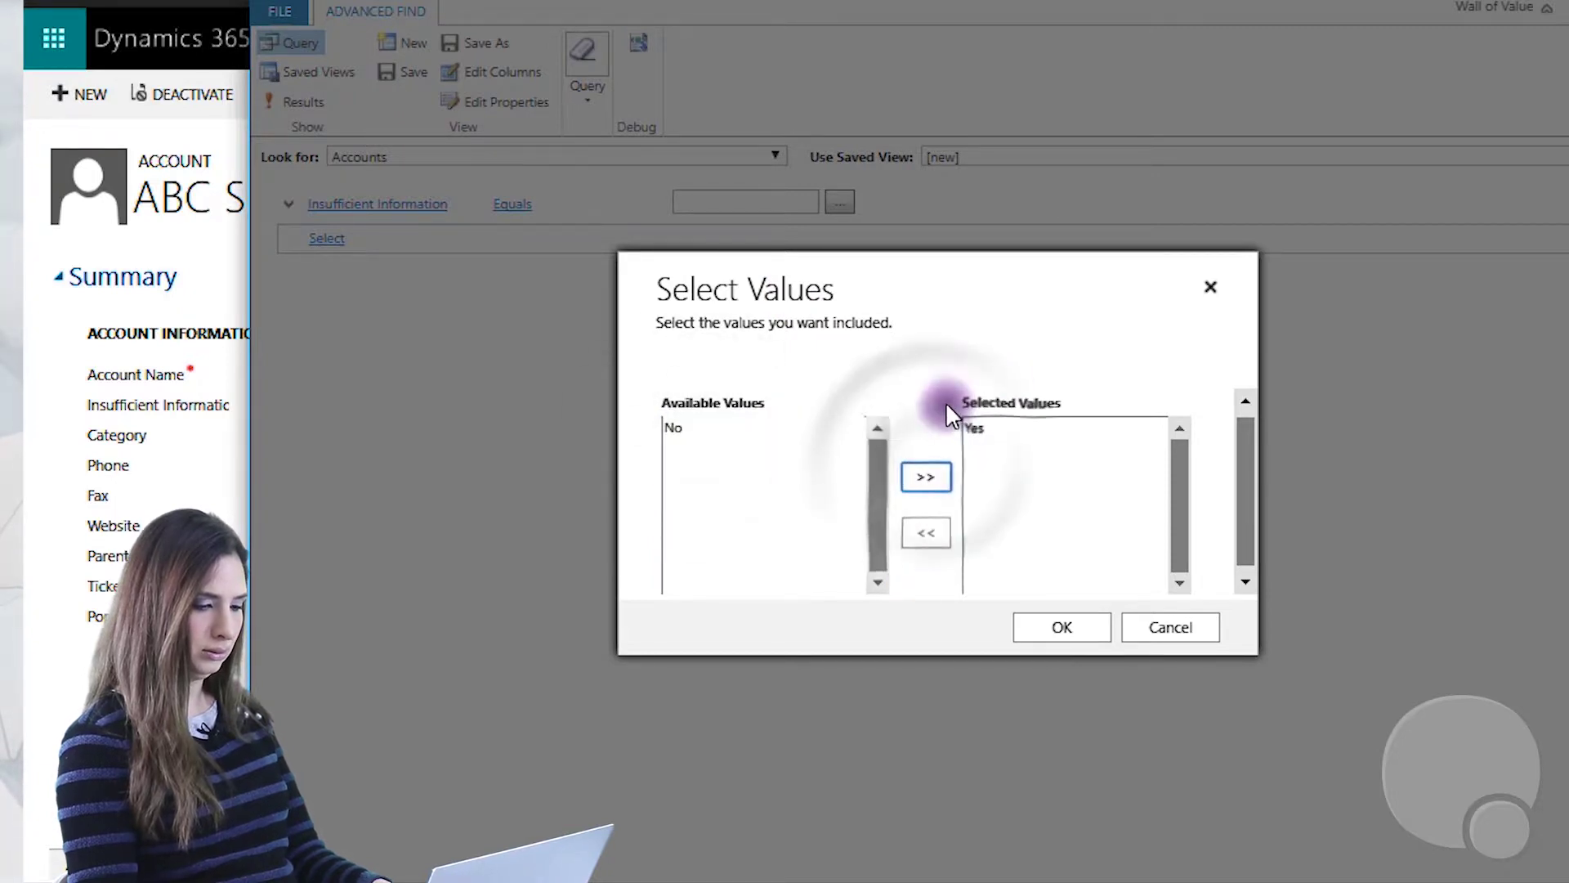
{"action": "left_click", "coordinate": [1058, 629]}
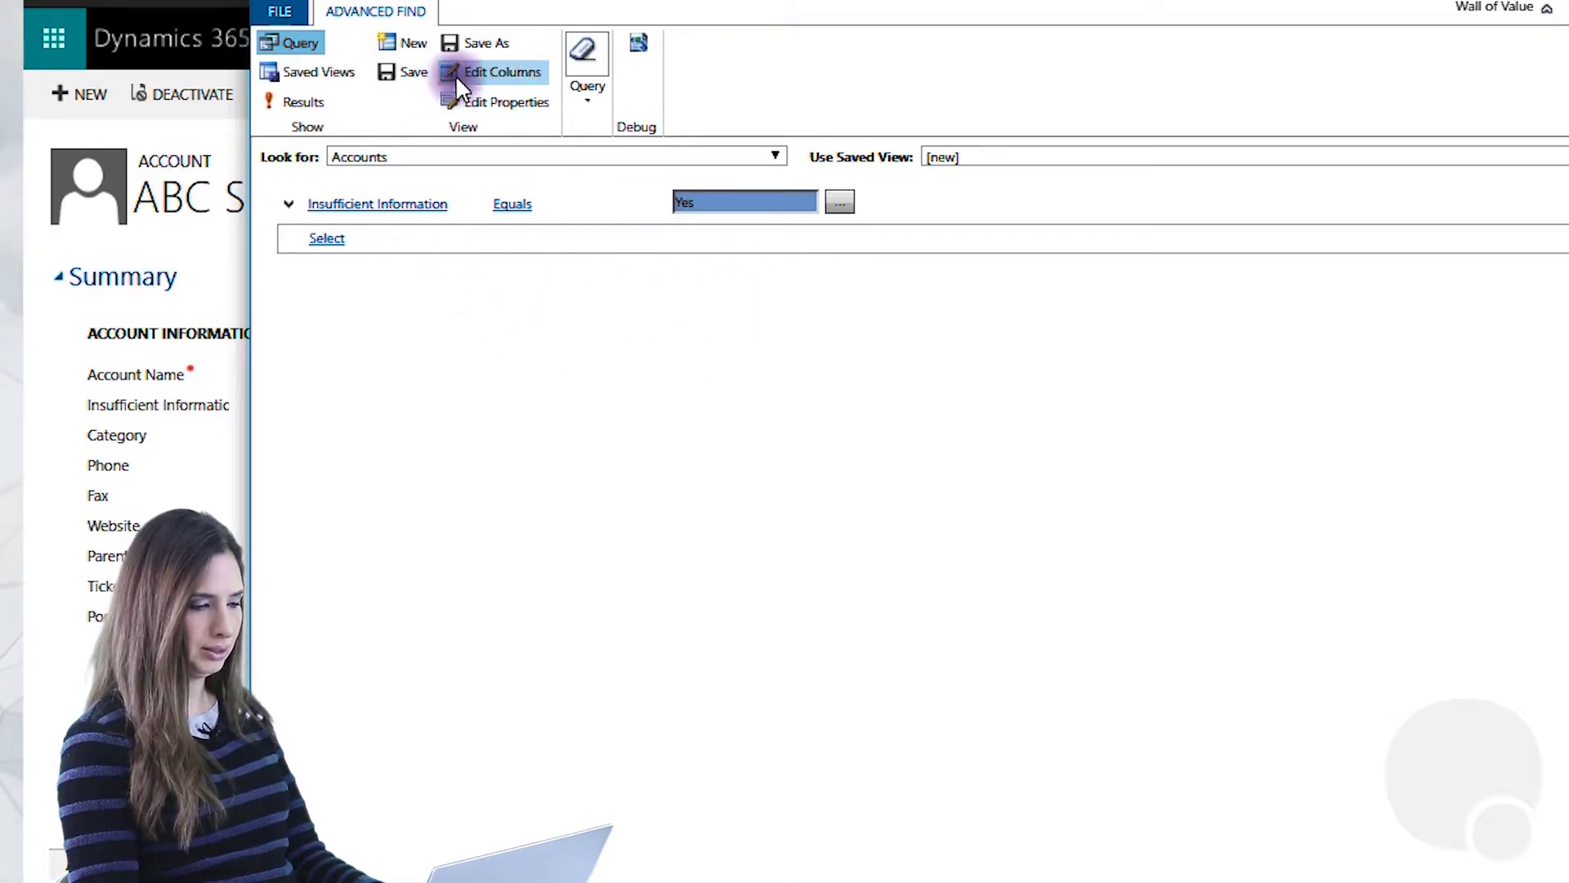
- In Edit Columns, select Main Phone as the place to insert new columns
{"action": "left_click", "coordinate": [524, 78]}
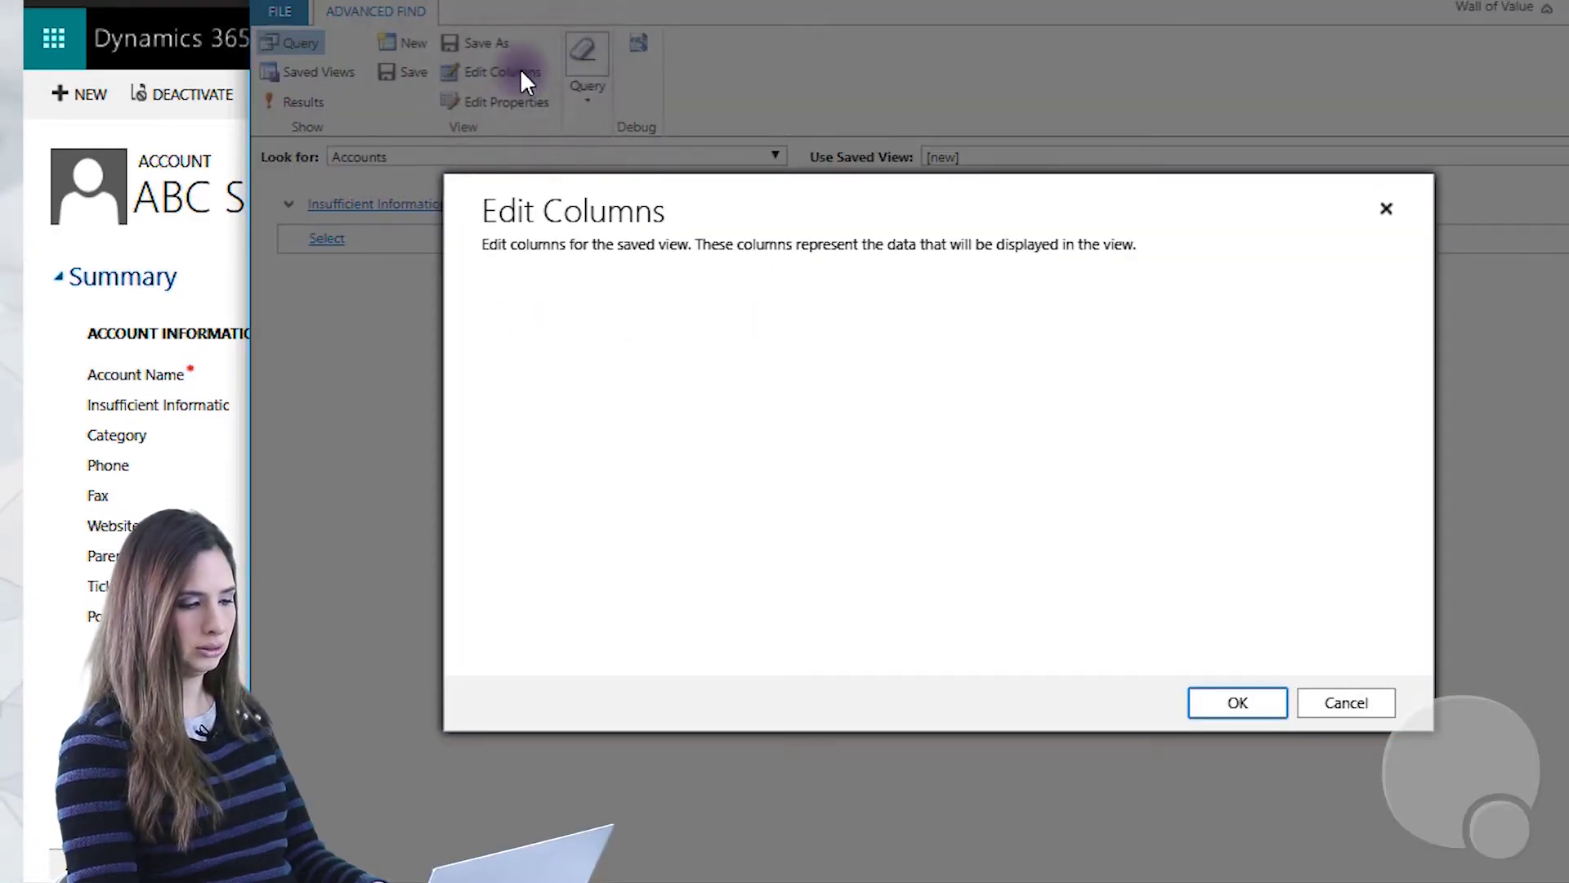
{"action": "left_click", "coordinate": [1235, 706]}
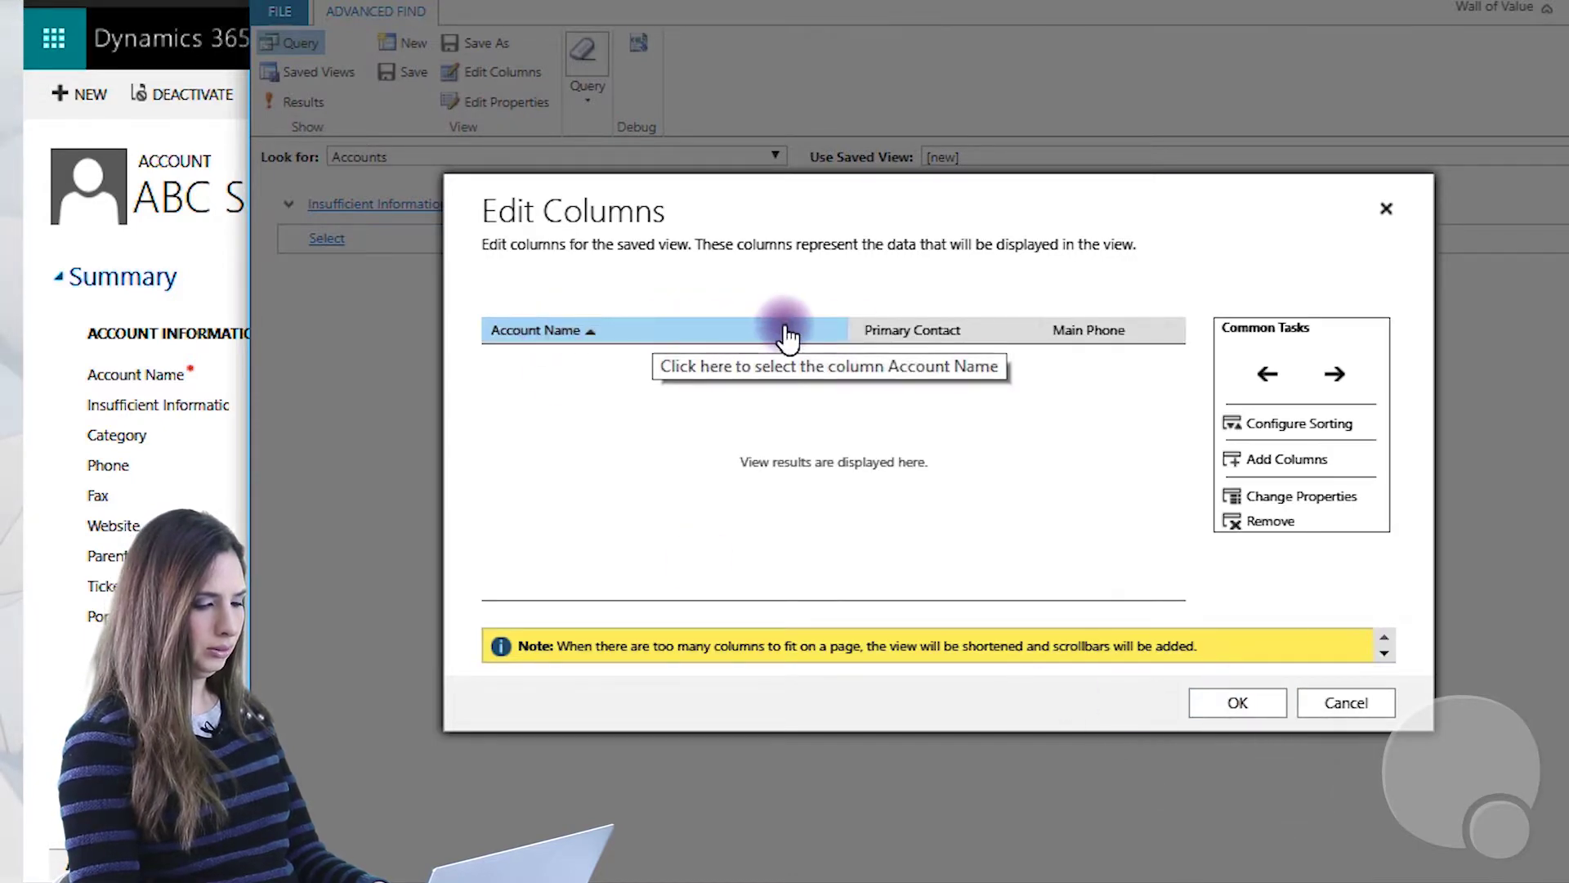
{"action": "left_click", "coordinate": [1013, 337]}
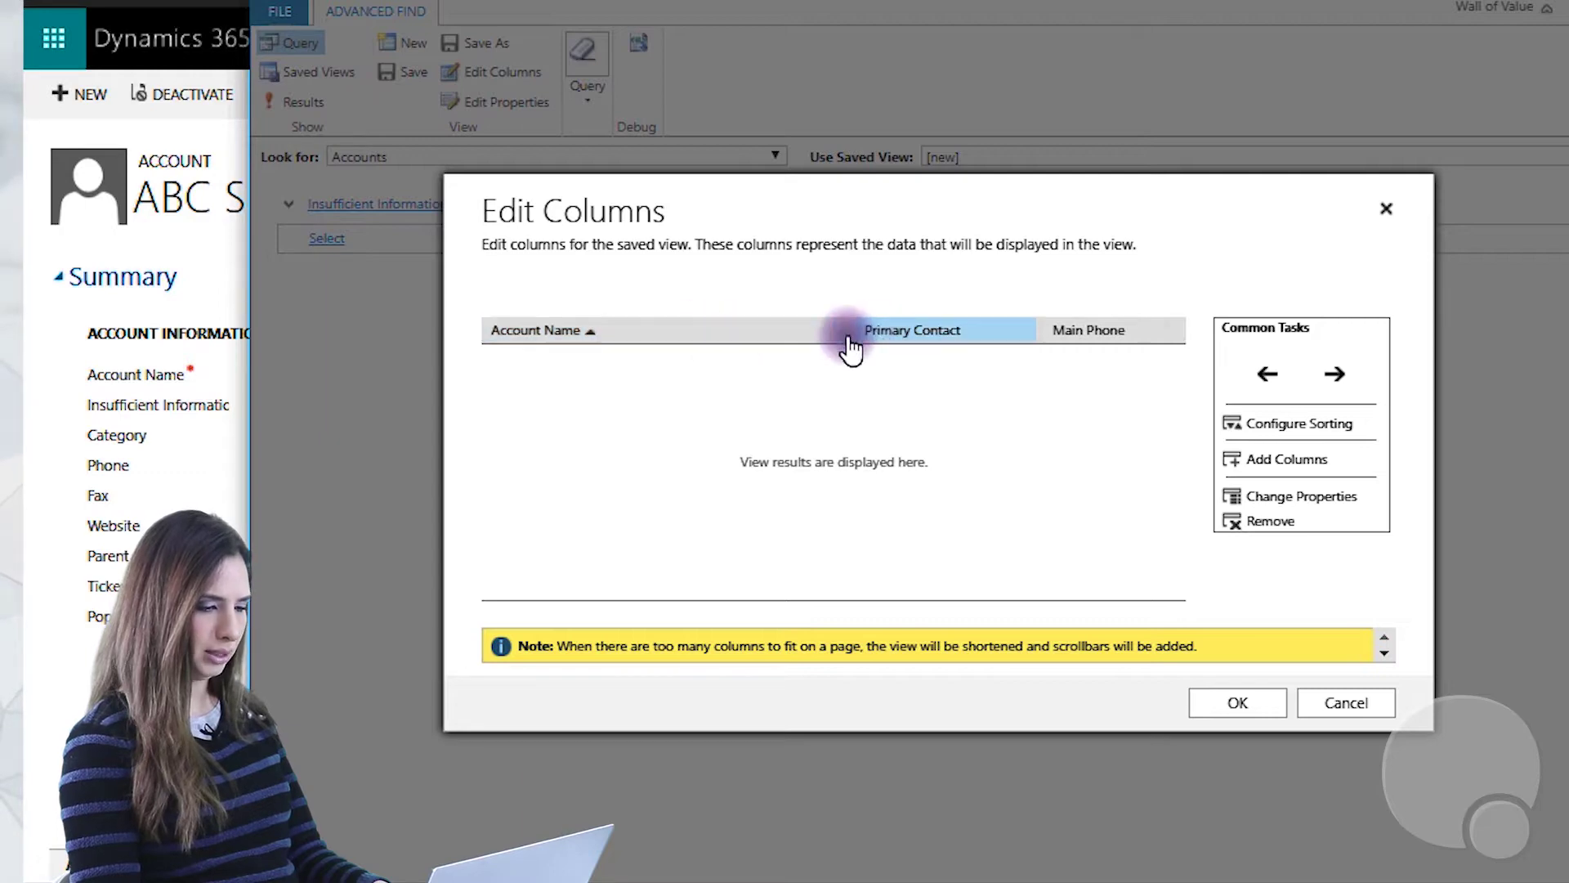
{"action": "left_click", "coordinate": [1105, 335]}
- Add Address 1: City, Address 1: Fax and Owner columns, arrange them and accept the layout
{"action": "left_click", "coordinate": [1298, 463]}
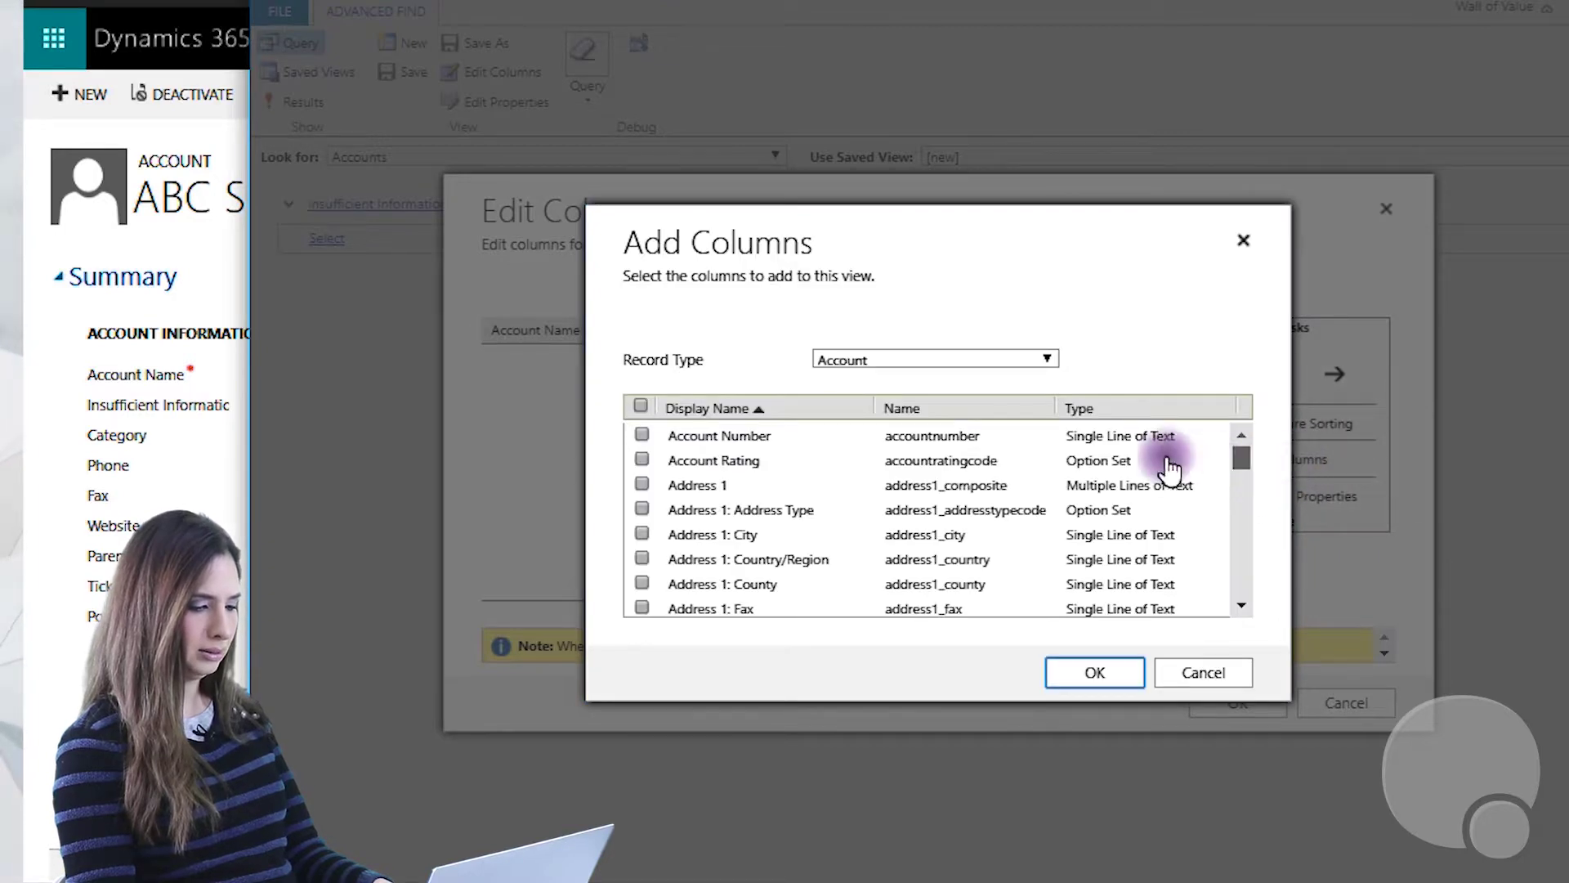
{"action": "left_click", "coordinate": [642, 535]}
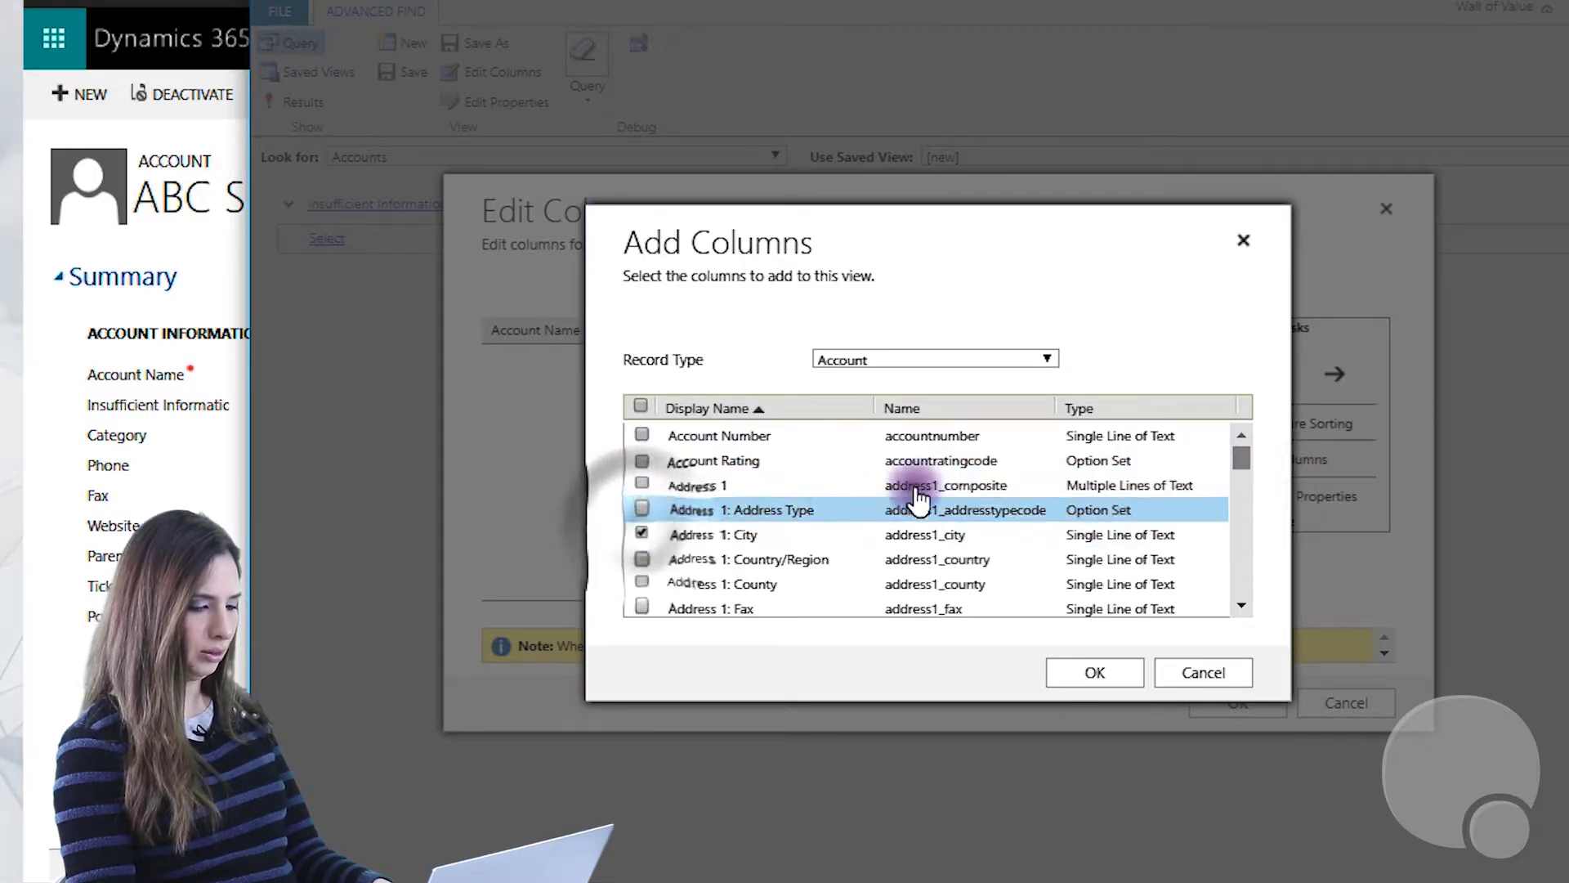
{"action": "scroll", "coordinate": [1240, 456], "scroll_direction": "down", "scroll_amount": 1}
{"action": "scroll", "coordinate": [1243, 471], "scroll_direction": "up", "scroll_amount": 2}
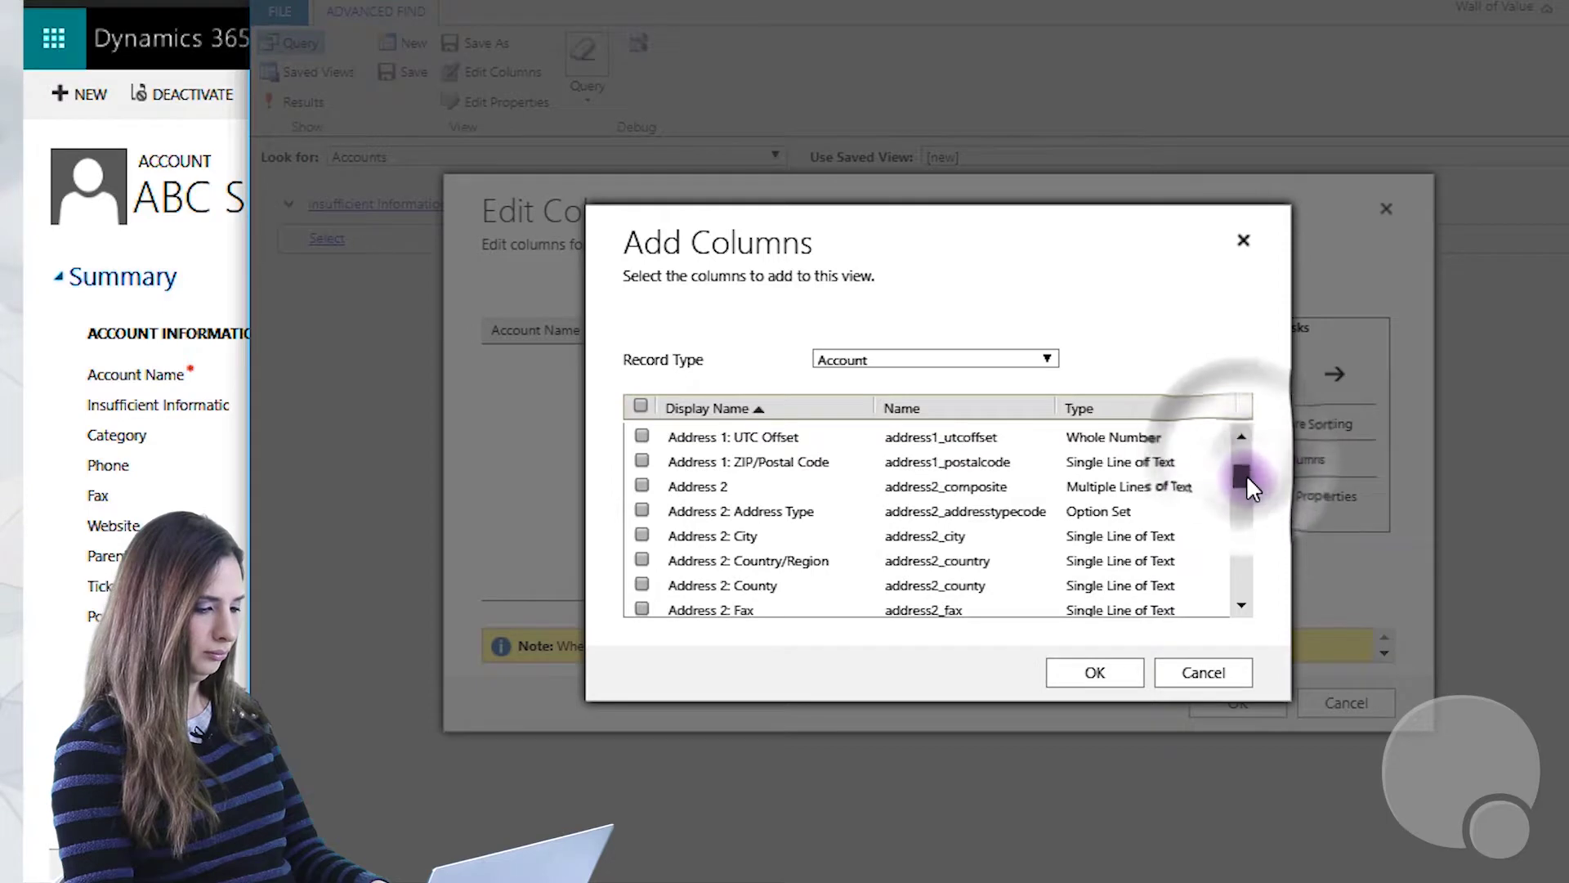
{"action": "scroll", "coordinate": [1250, 466], "scroll_direction": "down", "scroll_amount": 1}
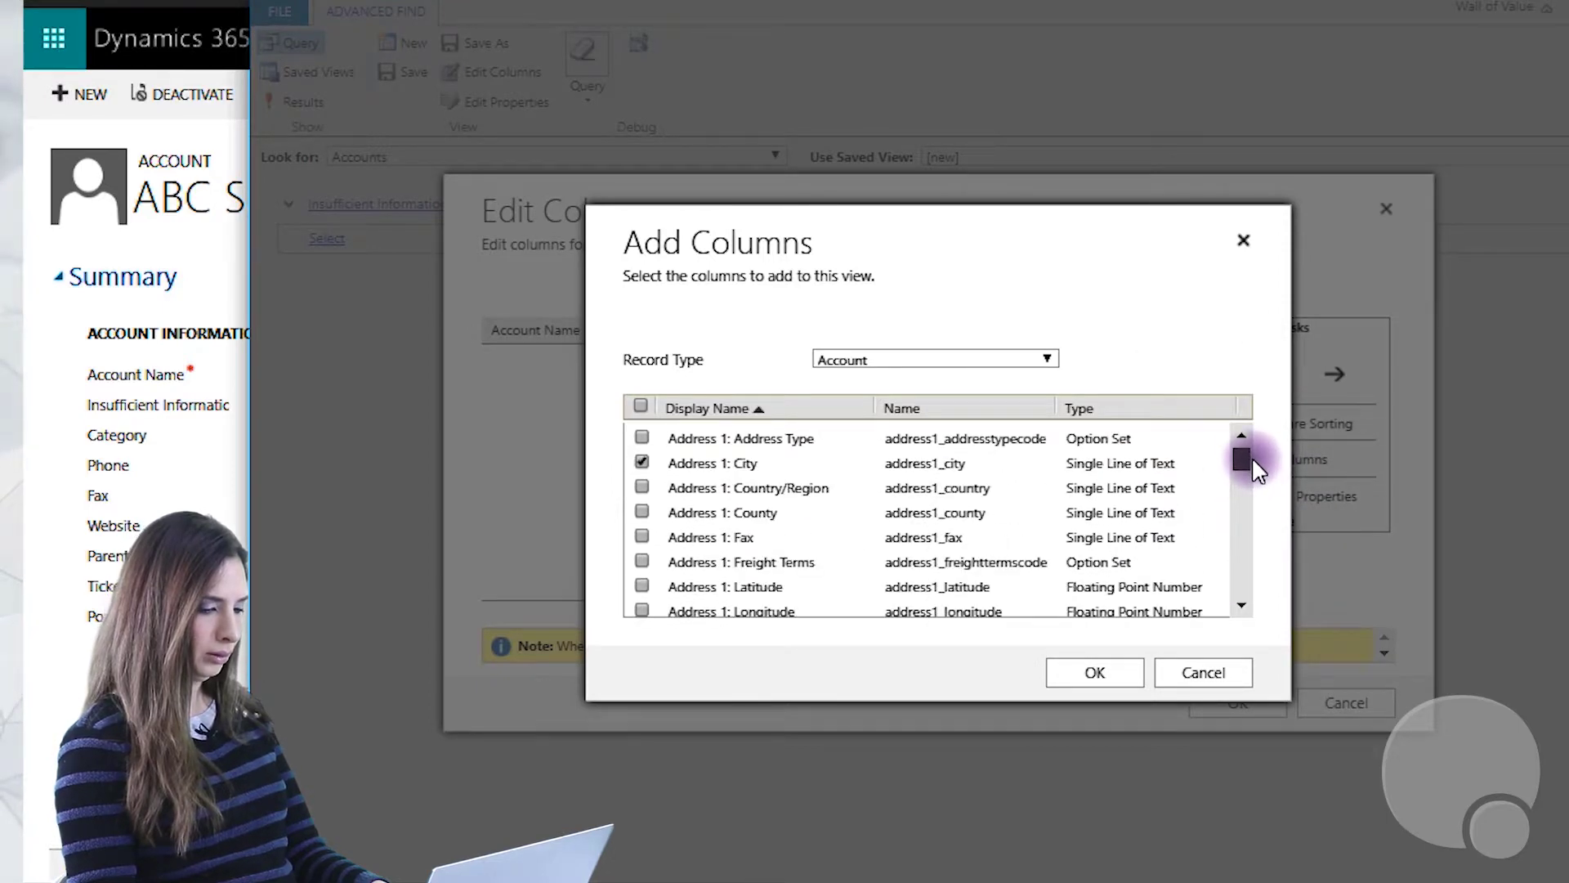
{"action": "left_click_drag", "start_coordinate": [1242, 461], "coordinate": [1247, 556]}
{"action": "left_click", "coordinate": [641, 548]}
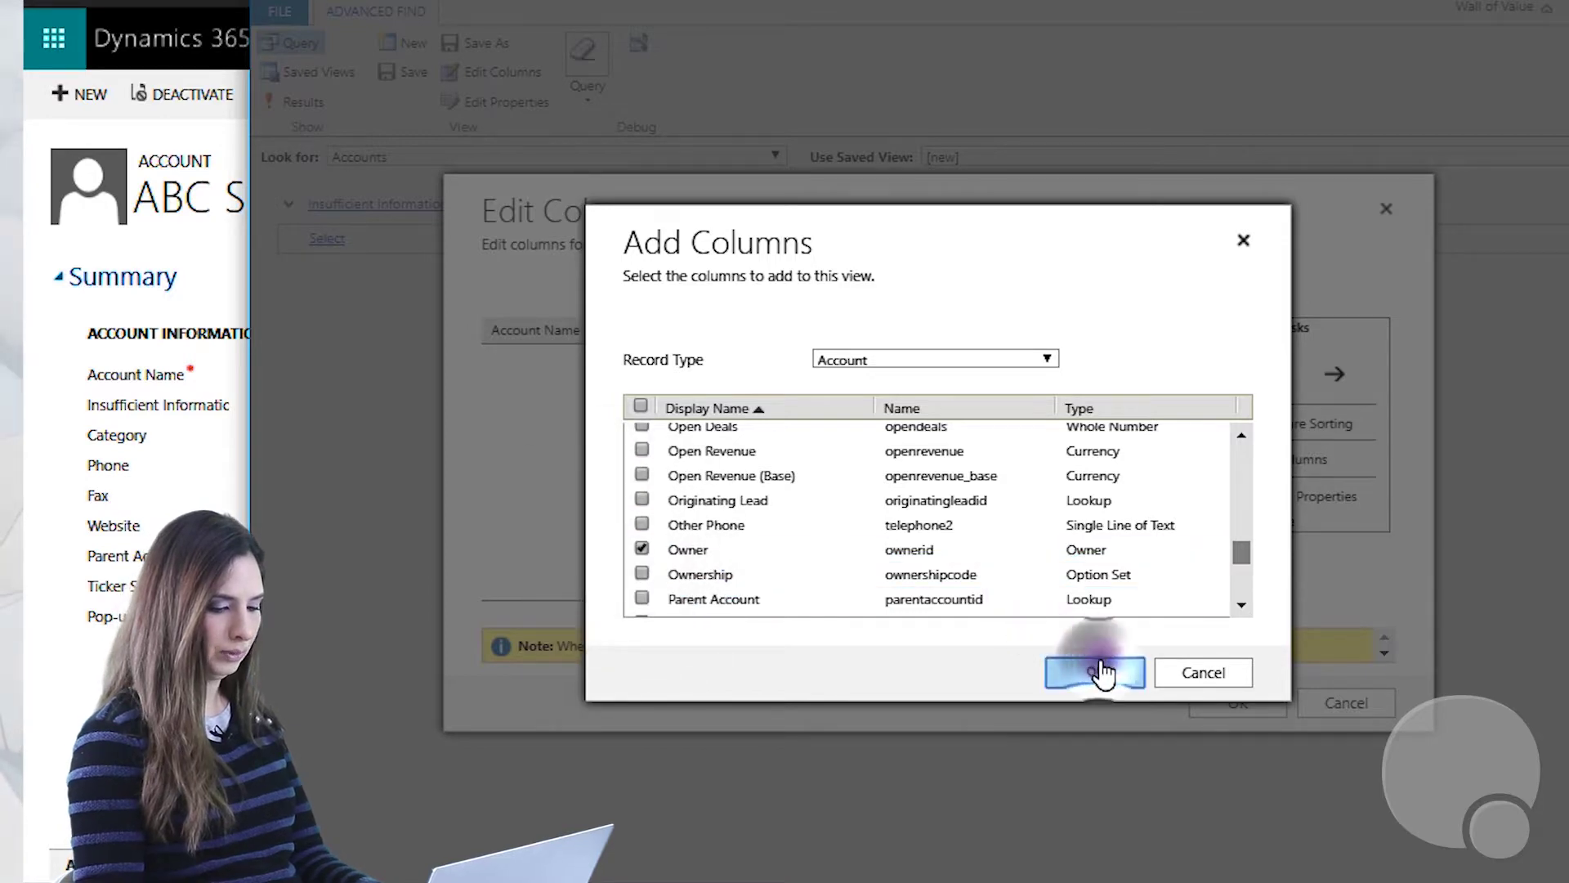
{"action": "left_click", "coordinate": [1099, 663]}
{"action": "left_click_drag", "start_coordinate": [825, 588], "coordinate": [1127, 572]}
{"action": "left_click_drag", "start_coordinate": [991, 588], "coordinate": [660, 611]}
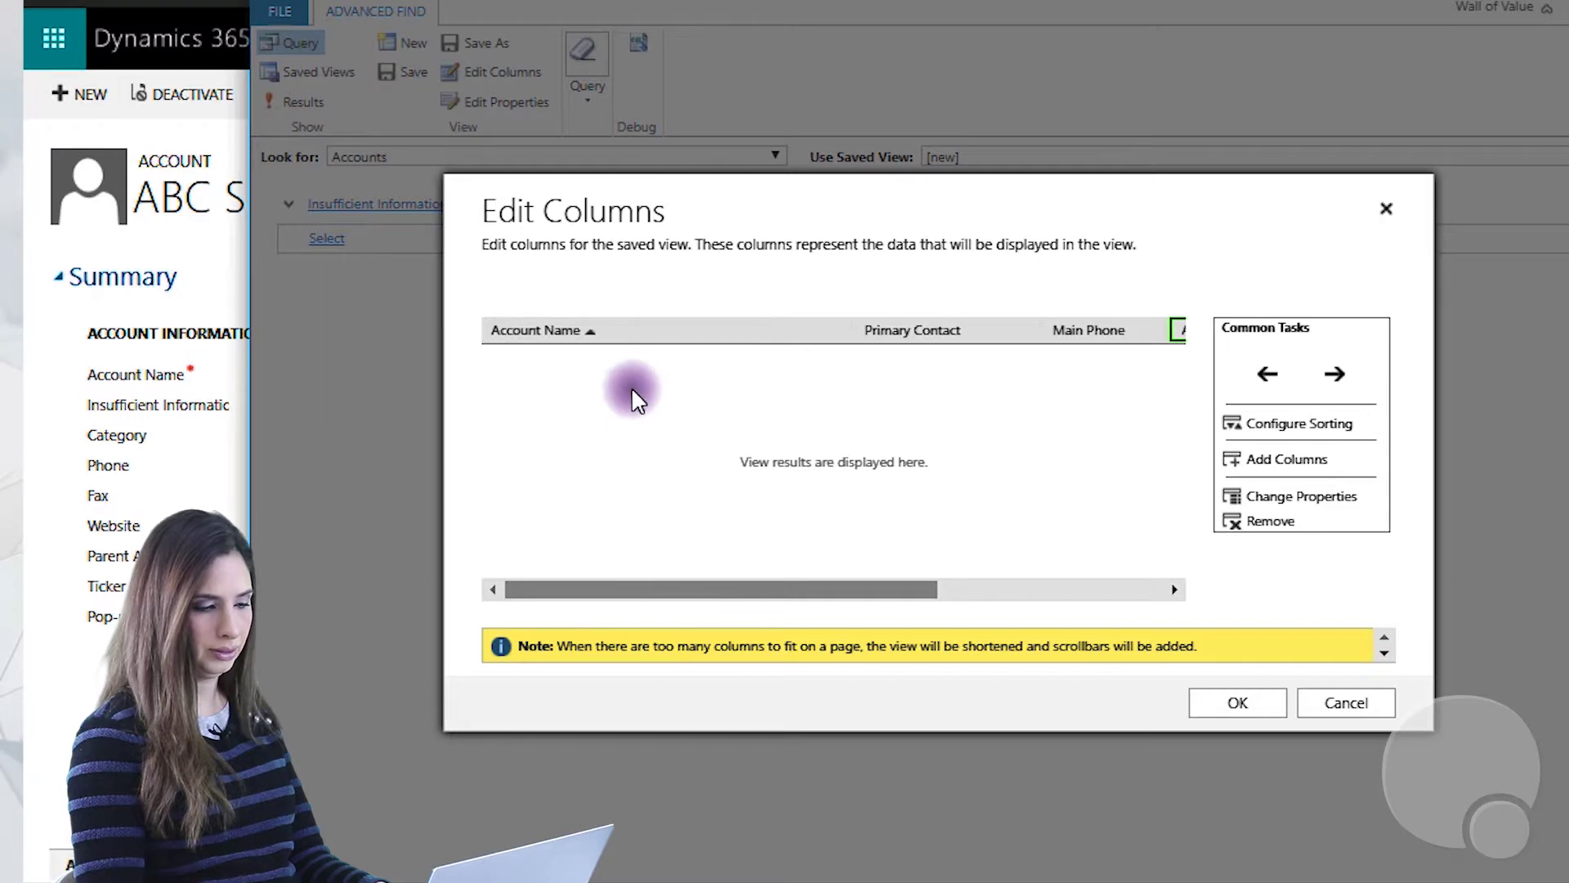
{"action": "left_click", "coordinate": [1255, 713]}
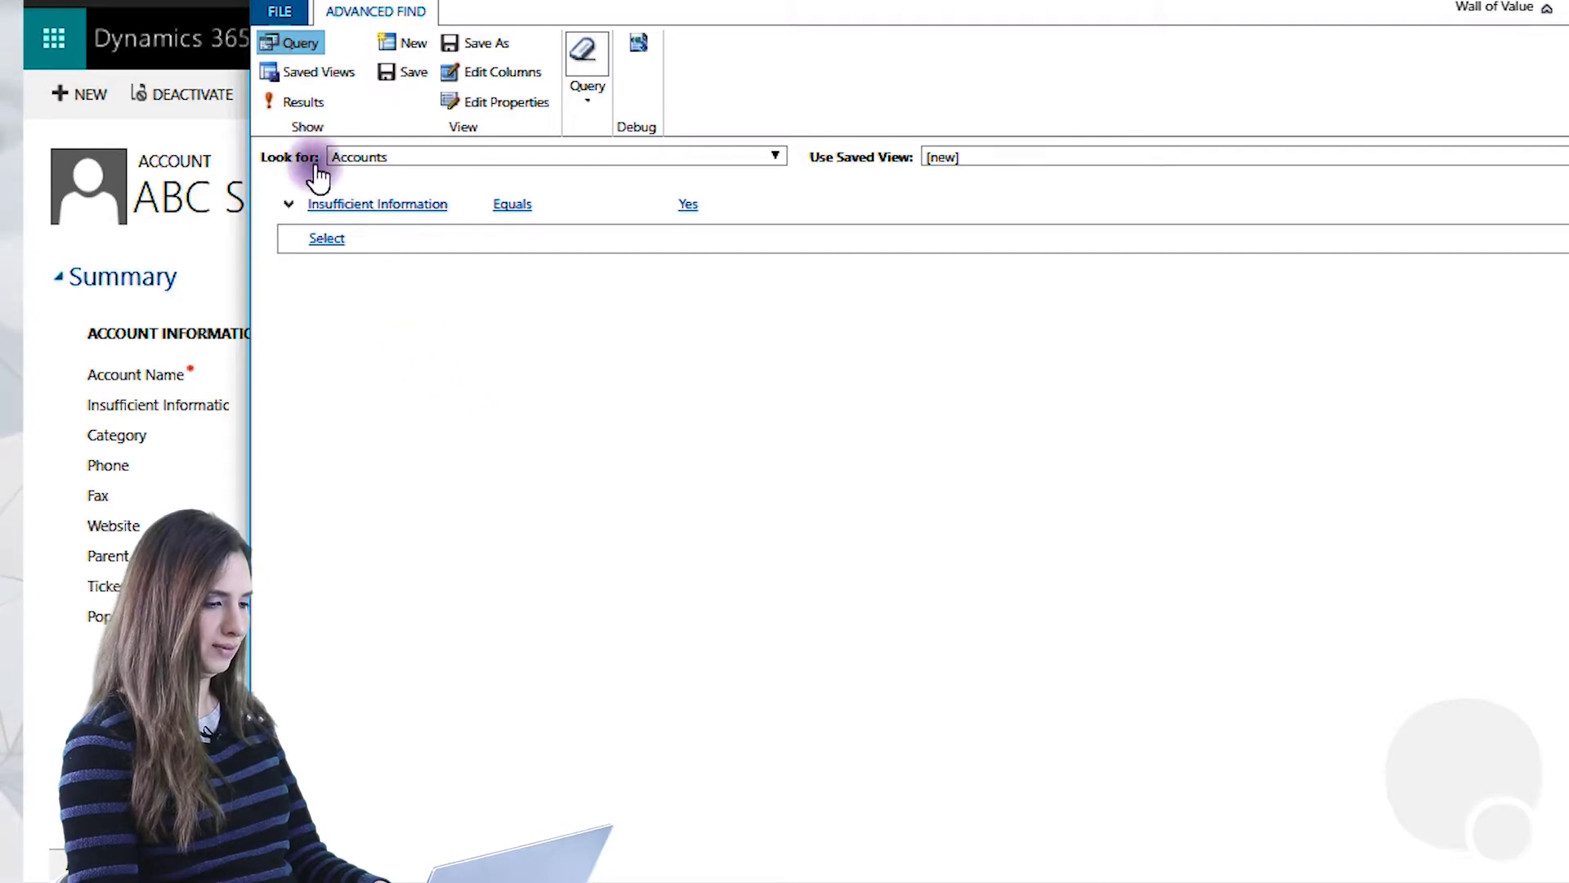
{"action": "left_click", "coordinate": [303, 101]}
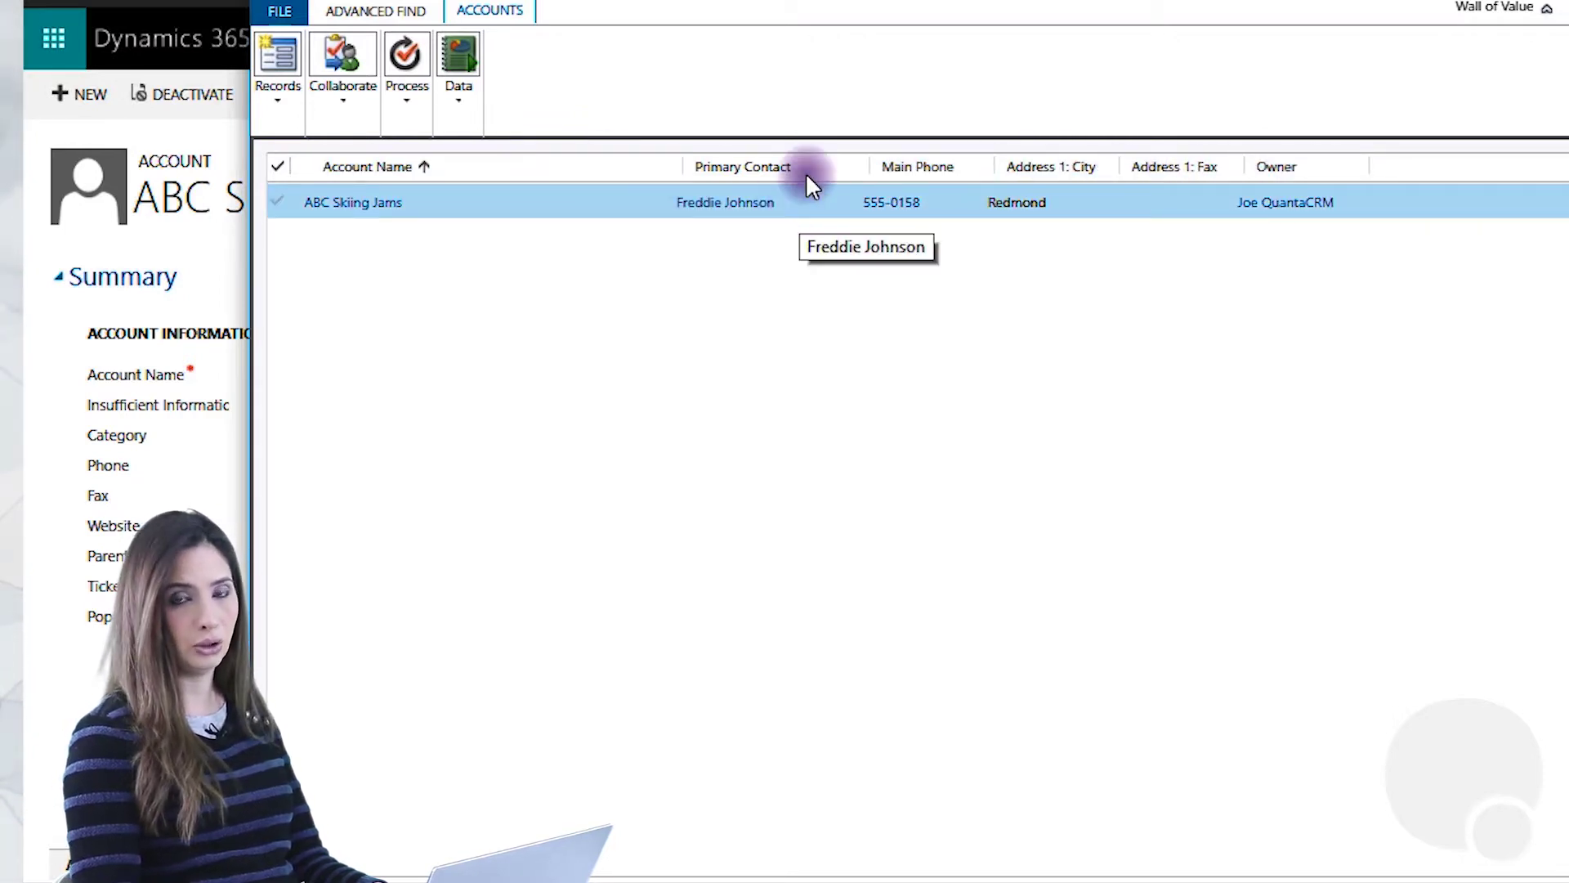
{"action": "left_click", "coordinate": [370, 19]}
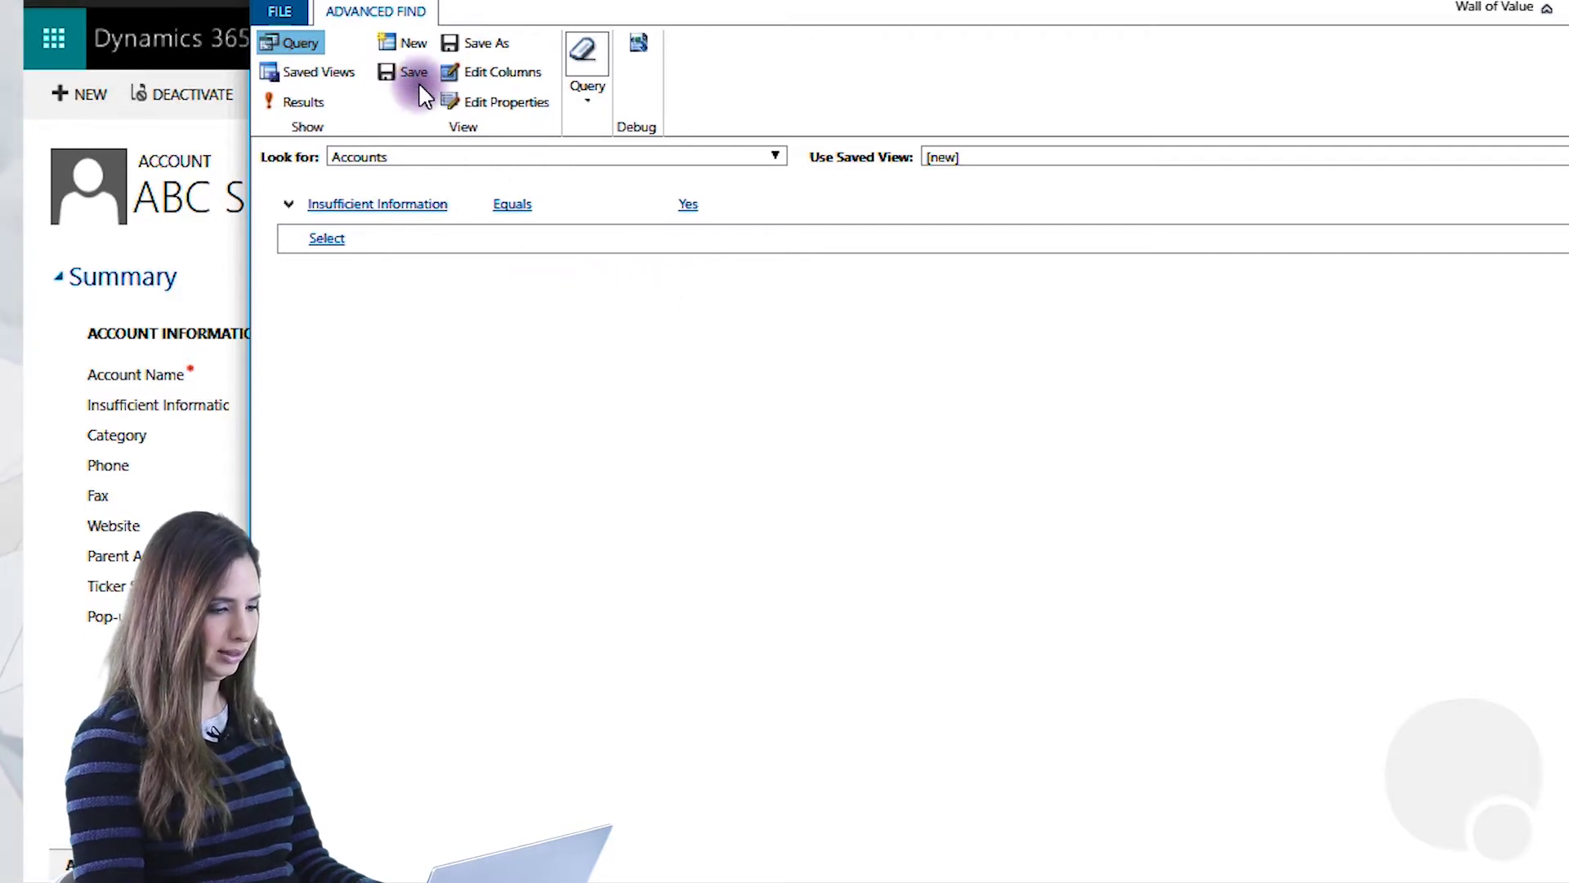
- Save the query as a new view named 'Accounts w/Insufficient Info'
{"action": "left_click", "coordinate": [487, 42]}
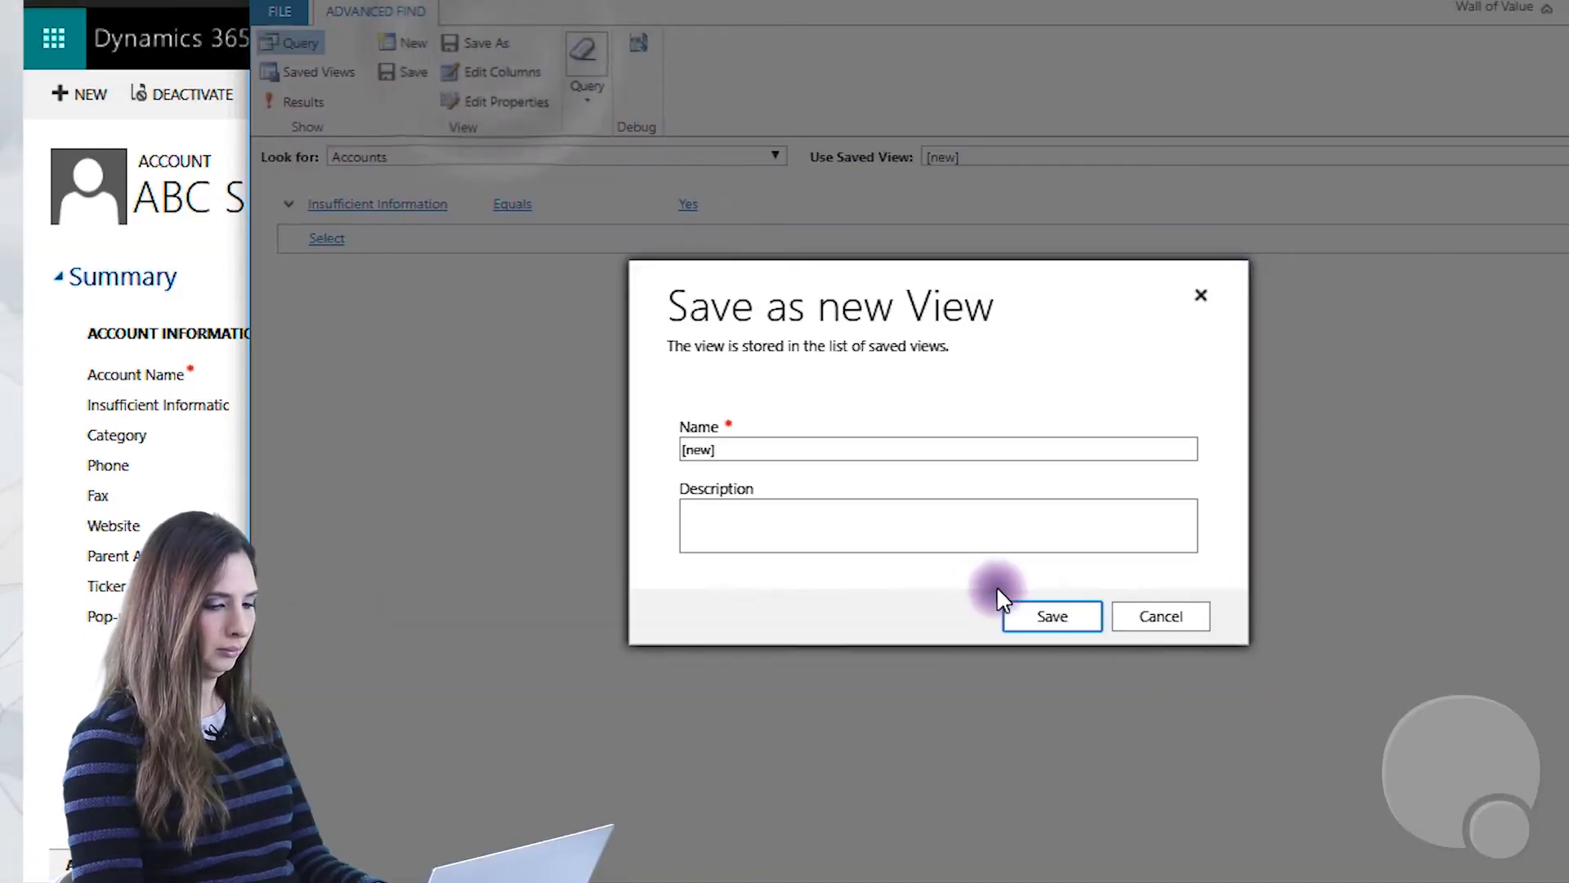
{"action": "left_click", "coordinate": [794, 451]}
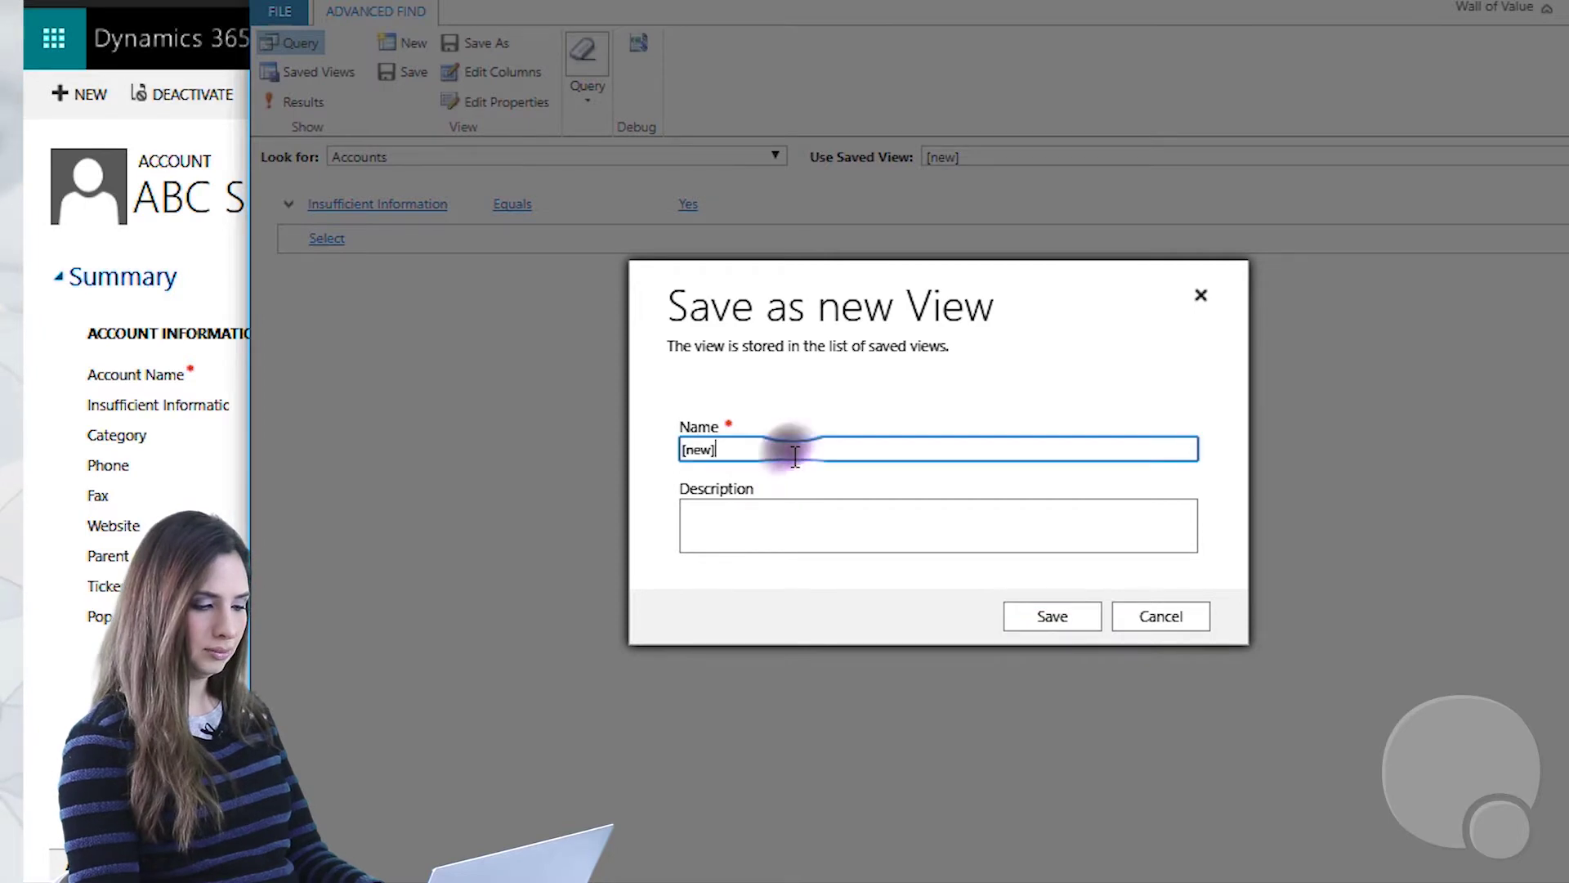
{"action": "key", "text": "BackSpace"}
{"action": "key", "text": "BackSpace"}
{"action": "key", "text": "BackSpace"}
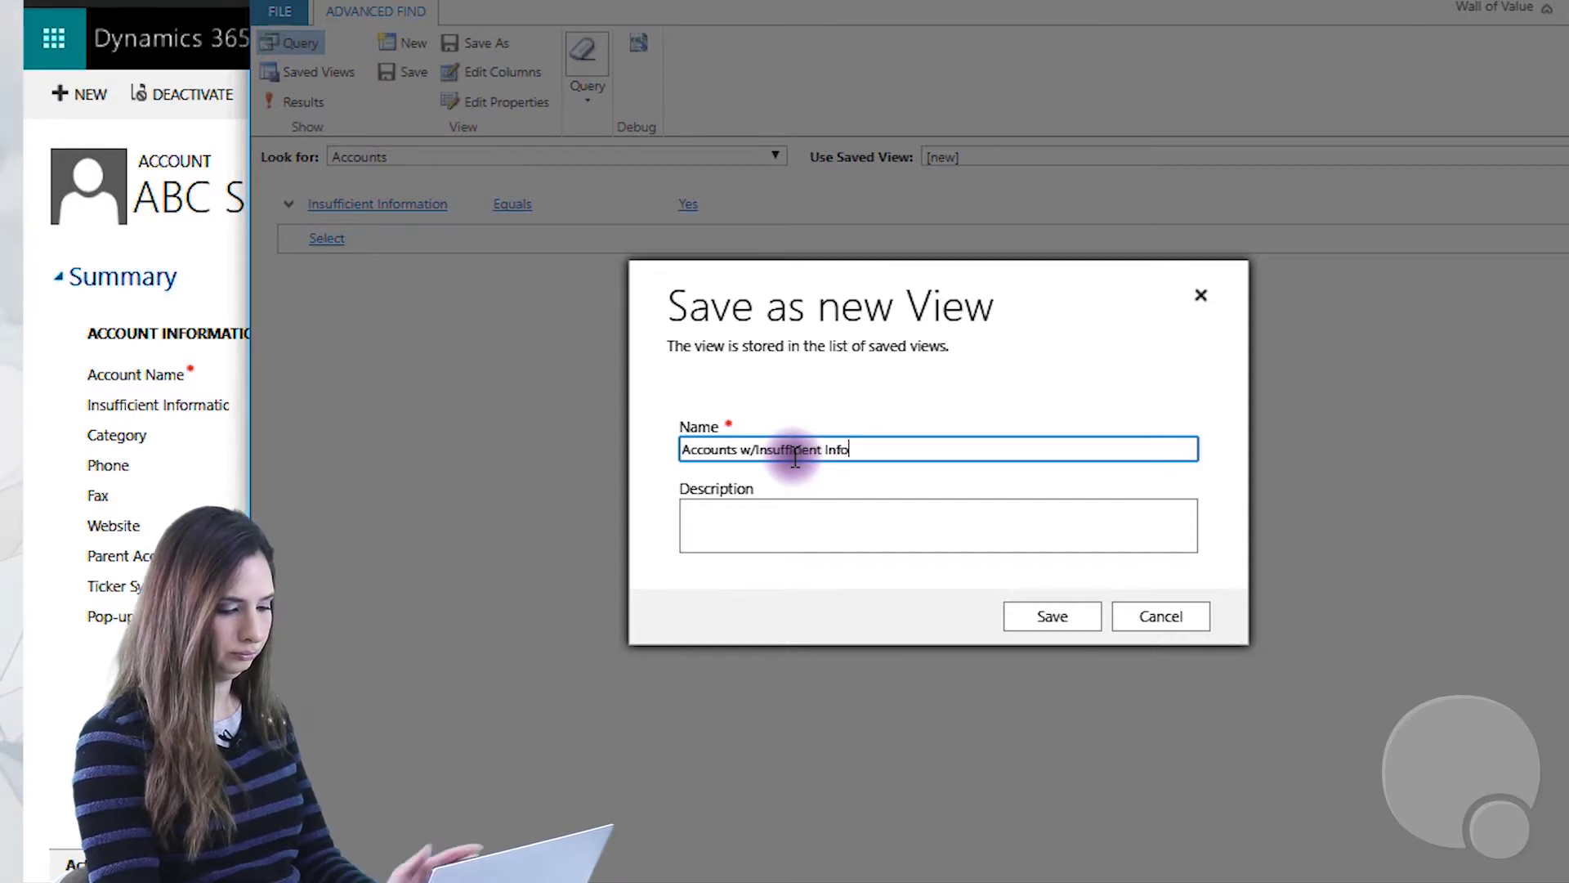
{"action": "left_click", "coordinate": [1058, 629]}
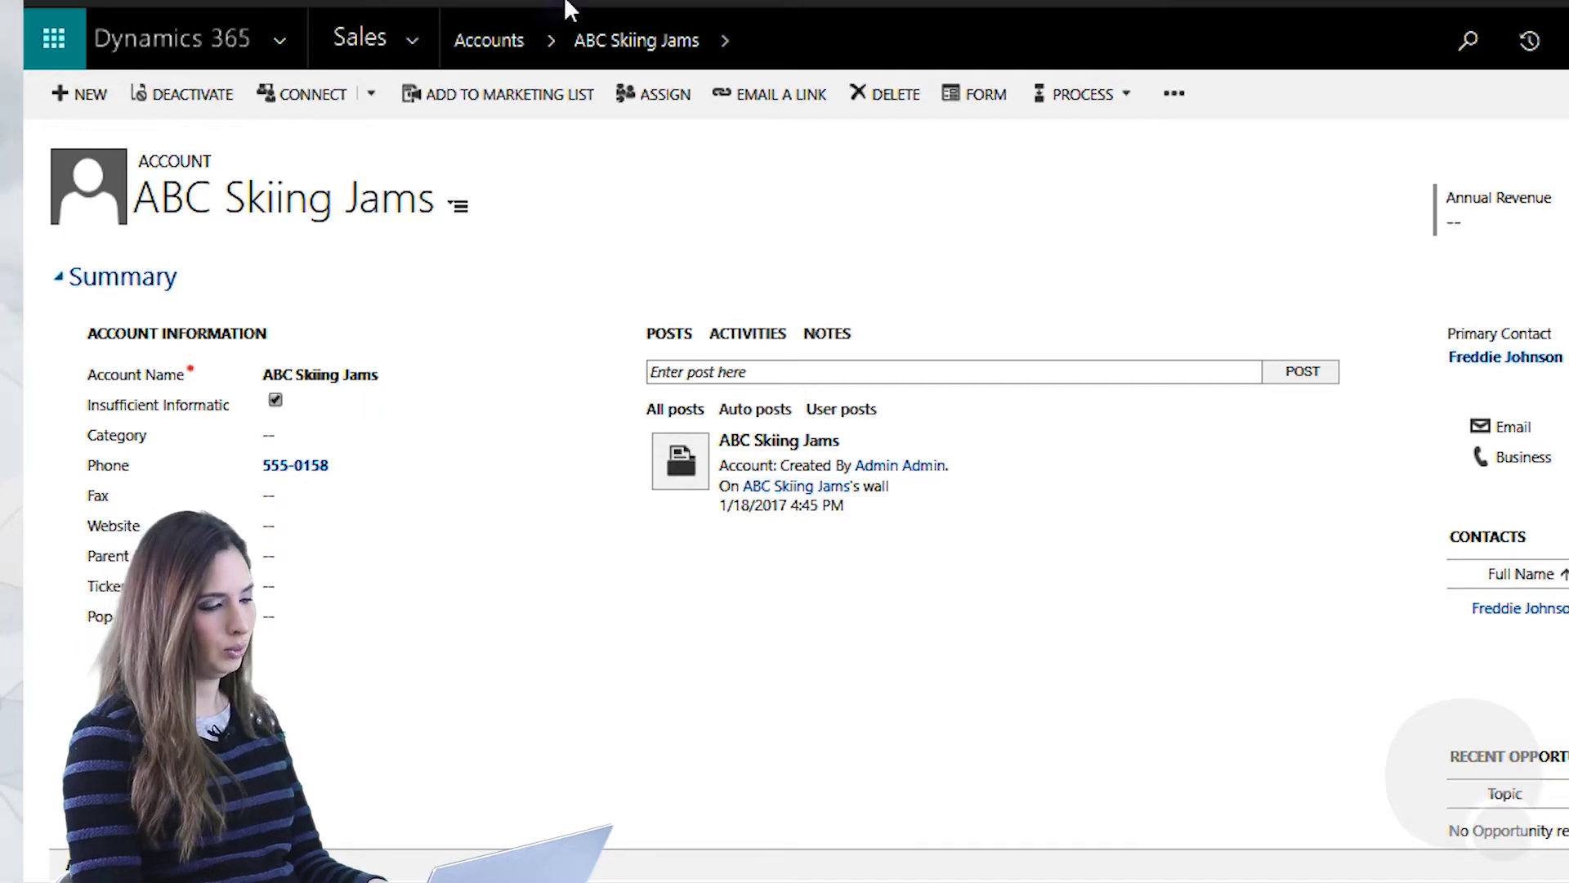
- Go to Sales > Accounts and switch to the Accounts w/Insufficient Info view
{"action": "left_click", "coordinate": [411, 45]}
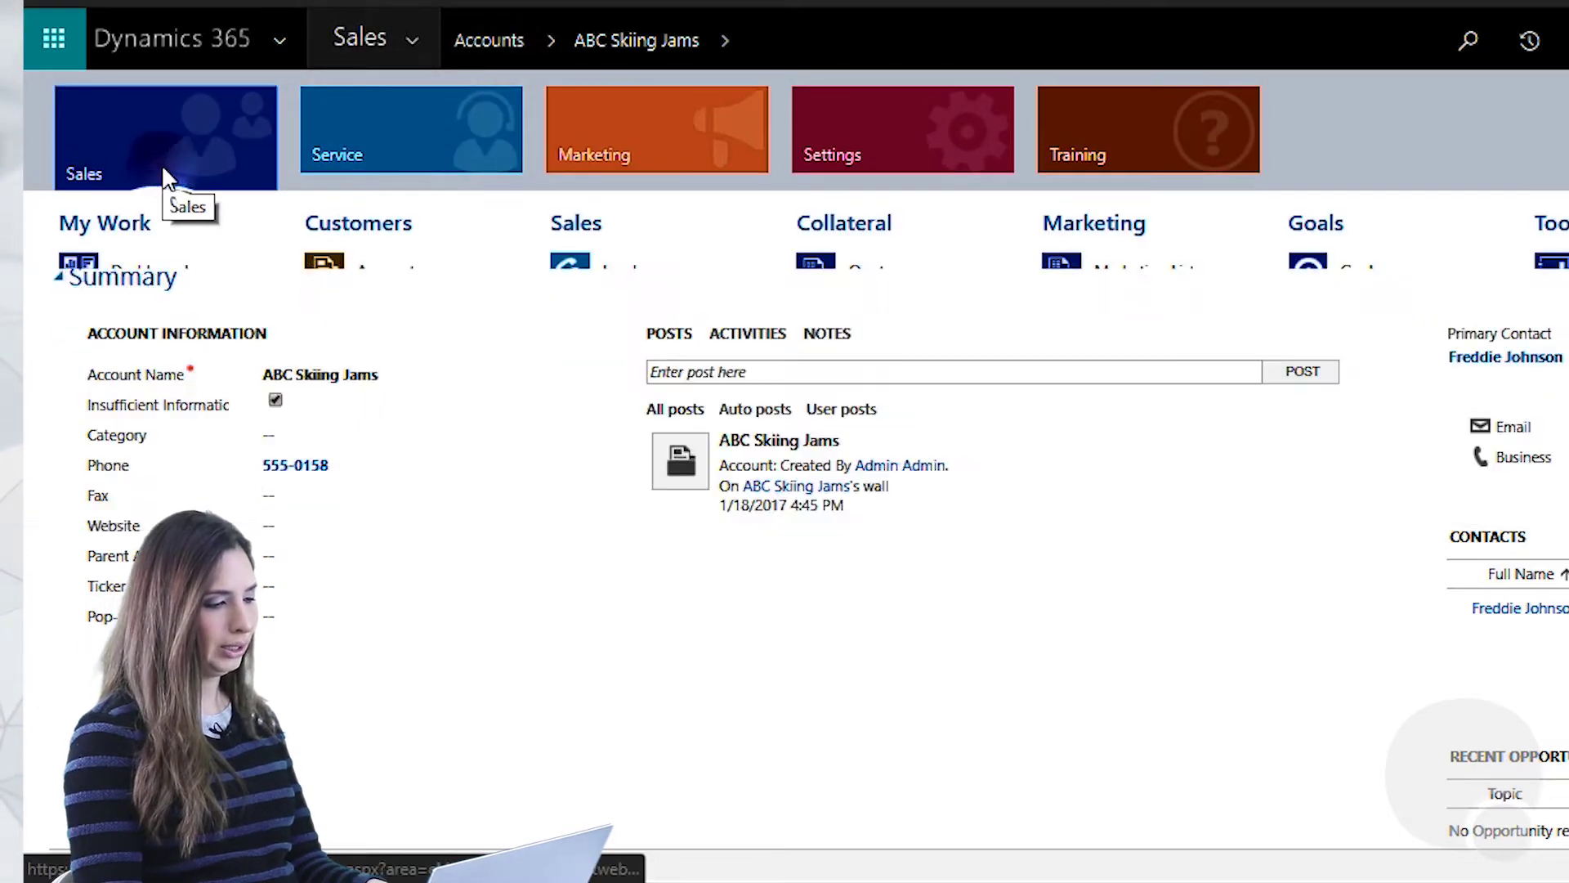
{"action": "left_click", "coordinate": [173, 360]}
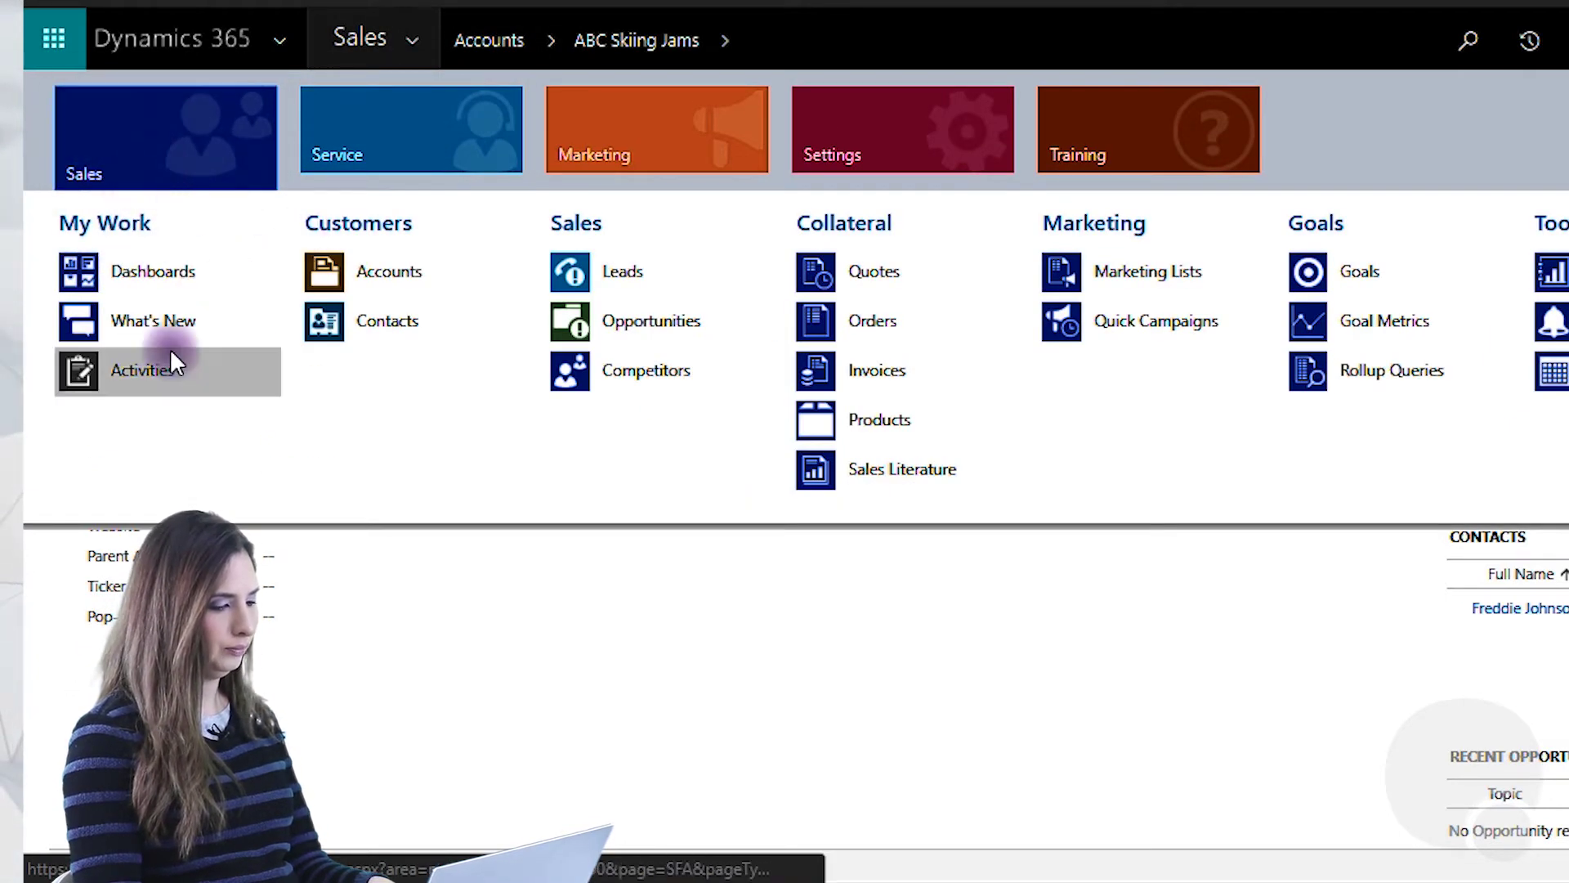
{"action": "left_click", "coordinate": [363, 274]}
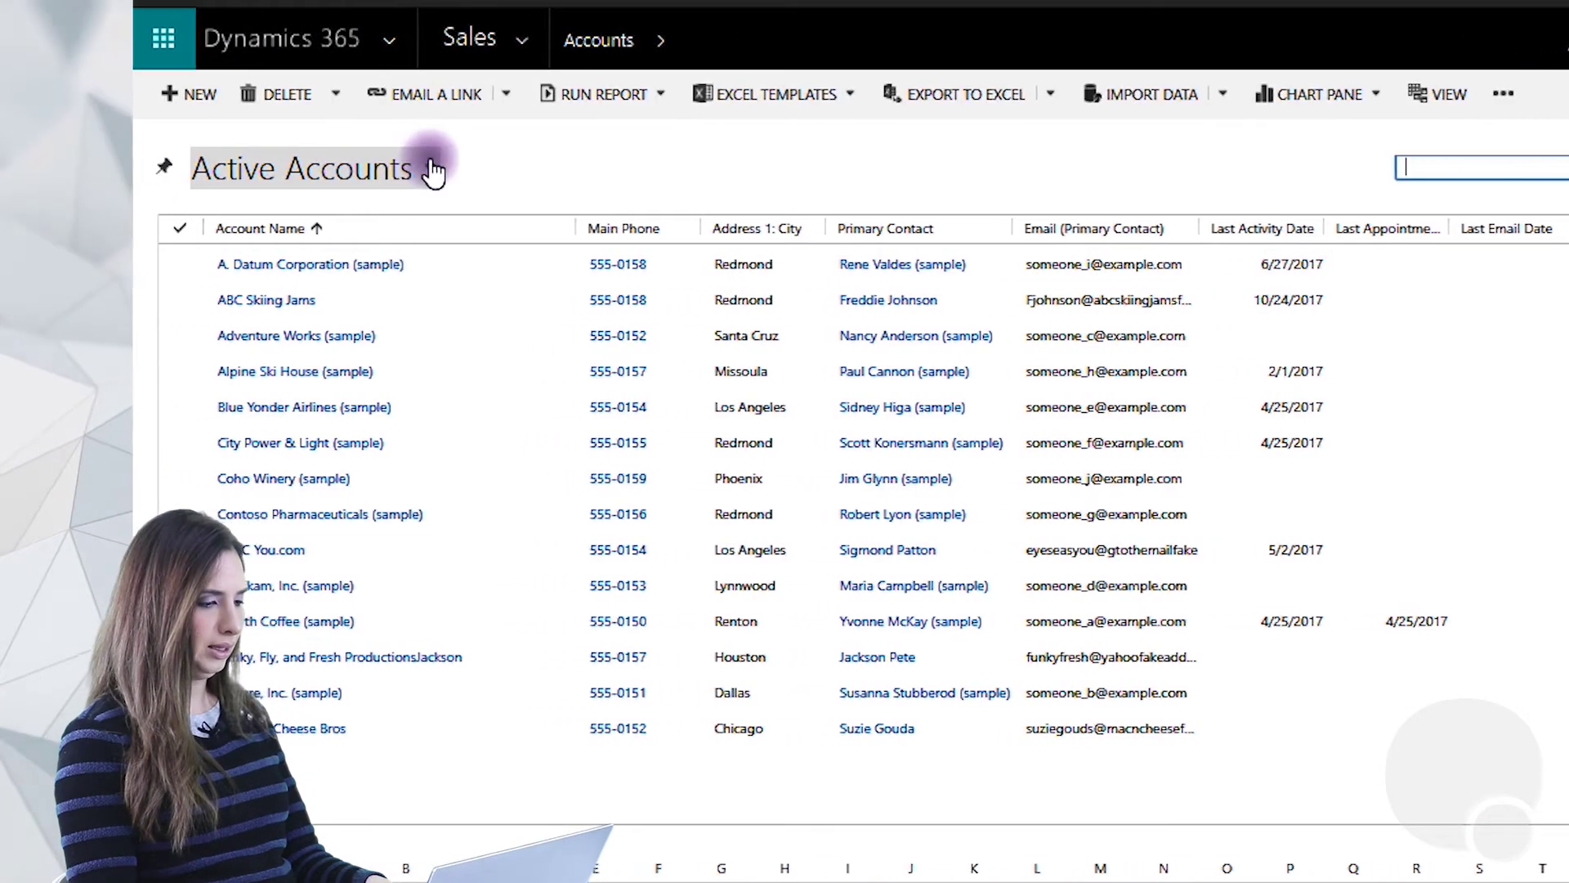
{"action": "left_click", "coordinate": [432, 169]}
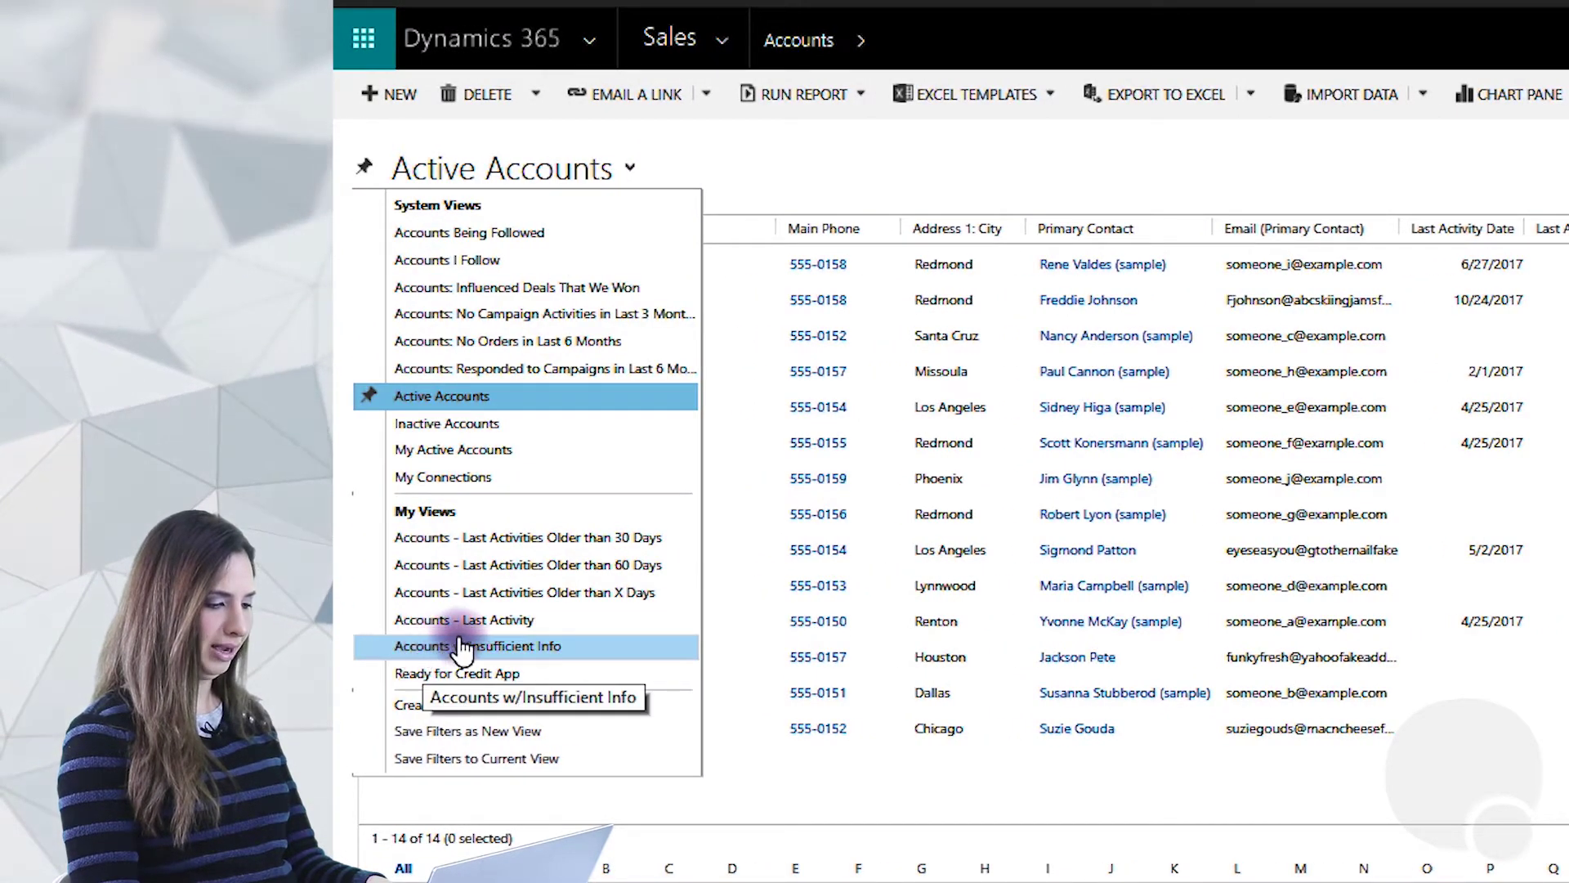
{"action": "left_click", "coordinate": [559, 649]}
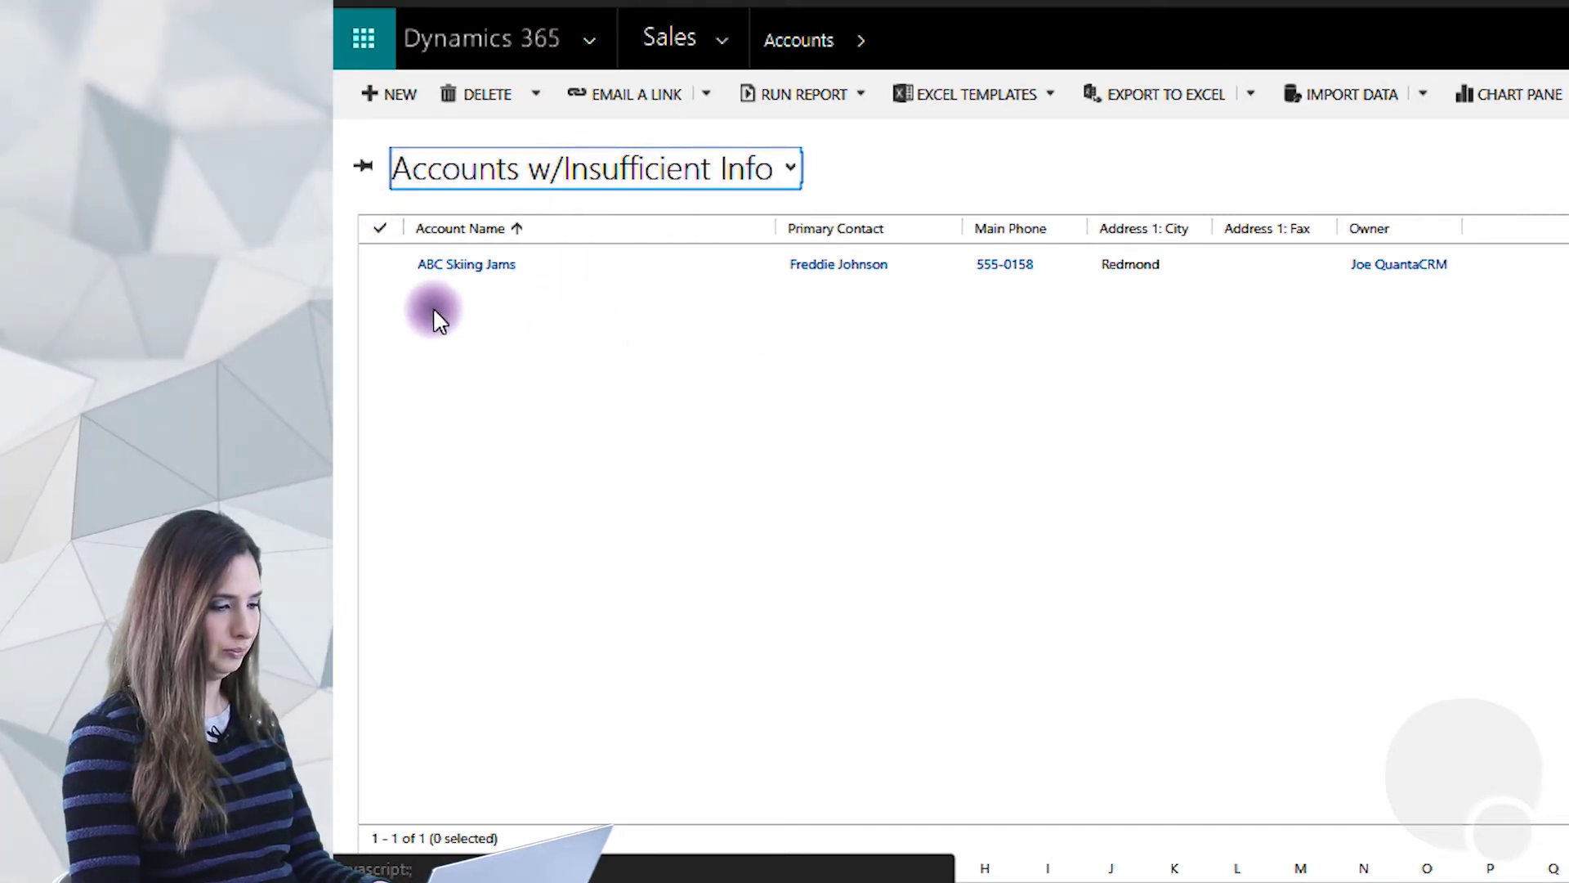
- Open the ABC Skiing Jams account record from the list
{"action": "left_click", "coordinate": [385, 255]}
{"action": "left_click_drag", "start_coordinate": [385, 255], "coordinate": [514, 270]}
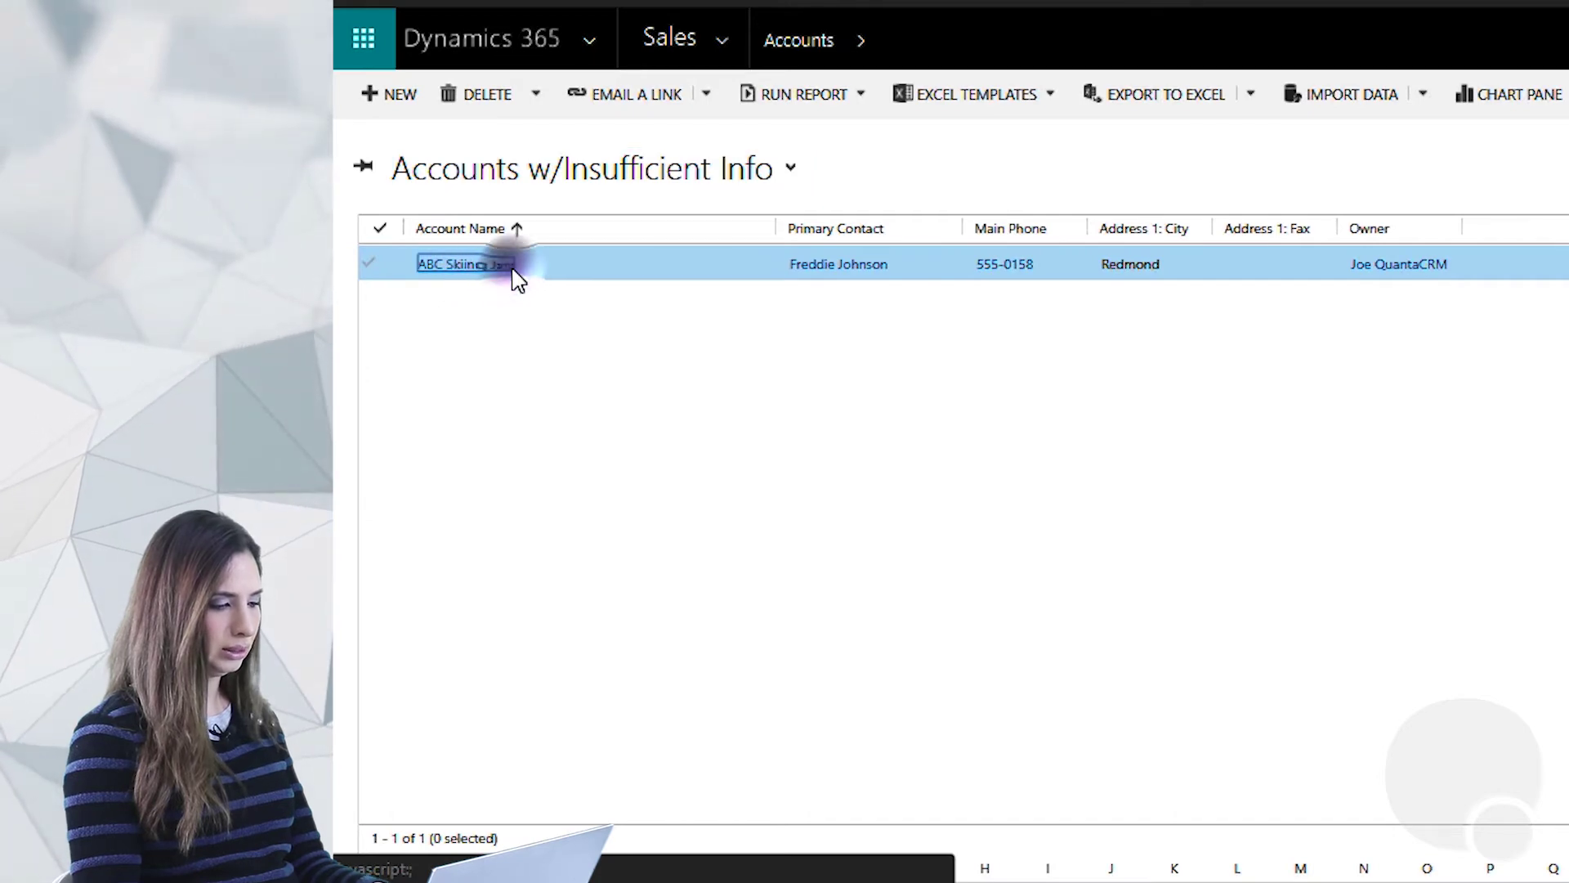
{"action": "left_click", "coordinate": [513, 270]}
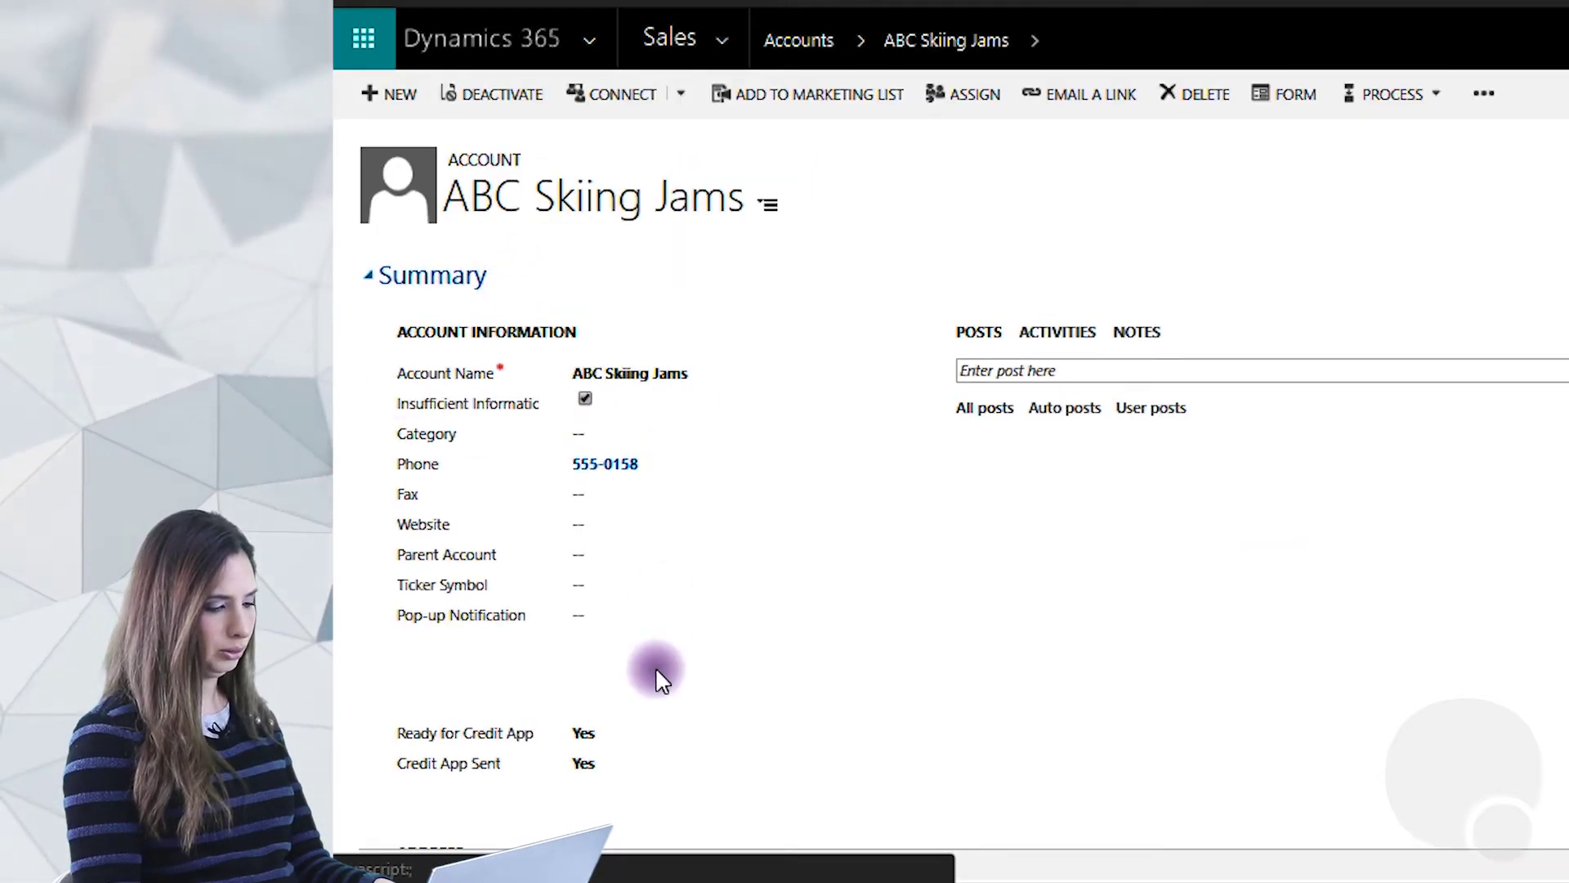
- Enter fax number 555-2888 and uncheck Insufficient Information
{"action": "left_click", "coordinate": [595, 500]}
{"action": "type", "text": "555"}
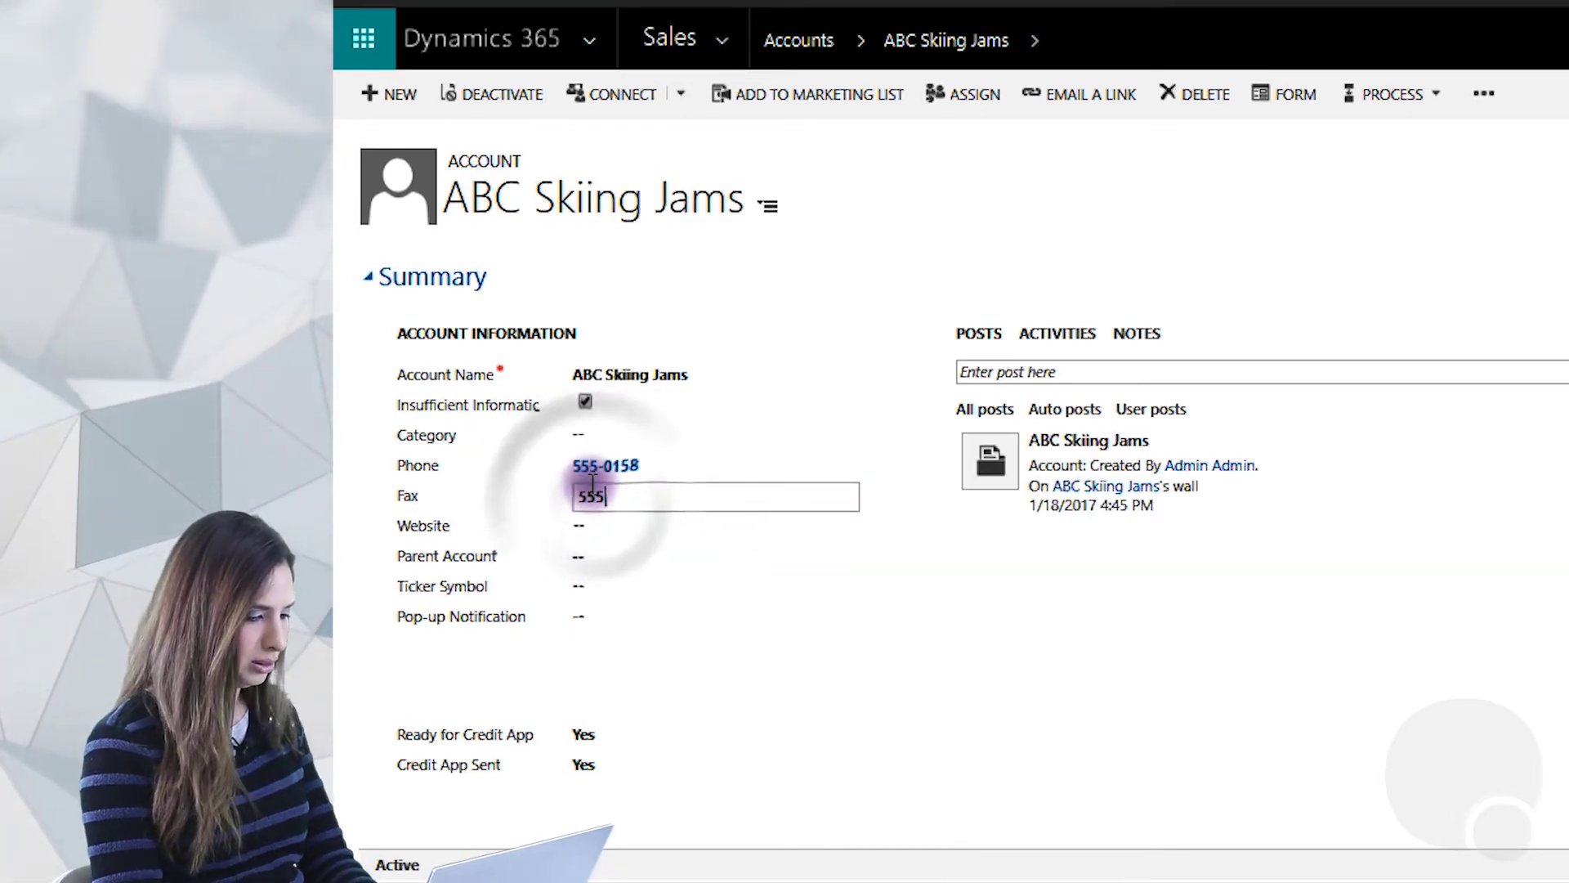
{"action": "type", "text": "-288"}
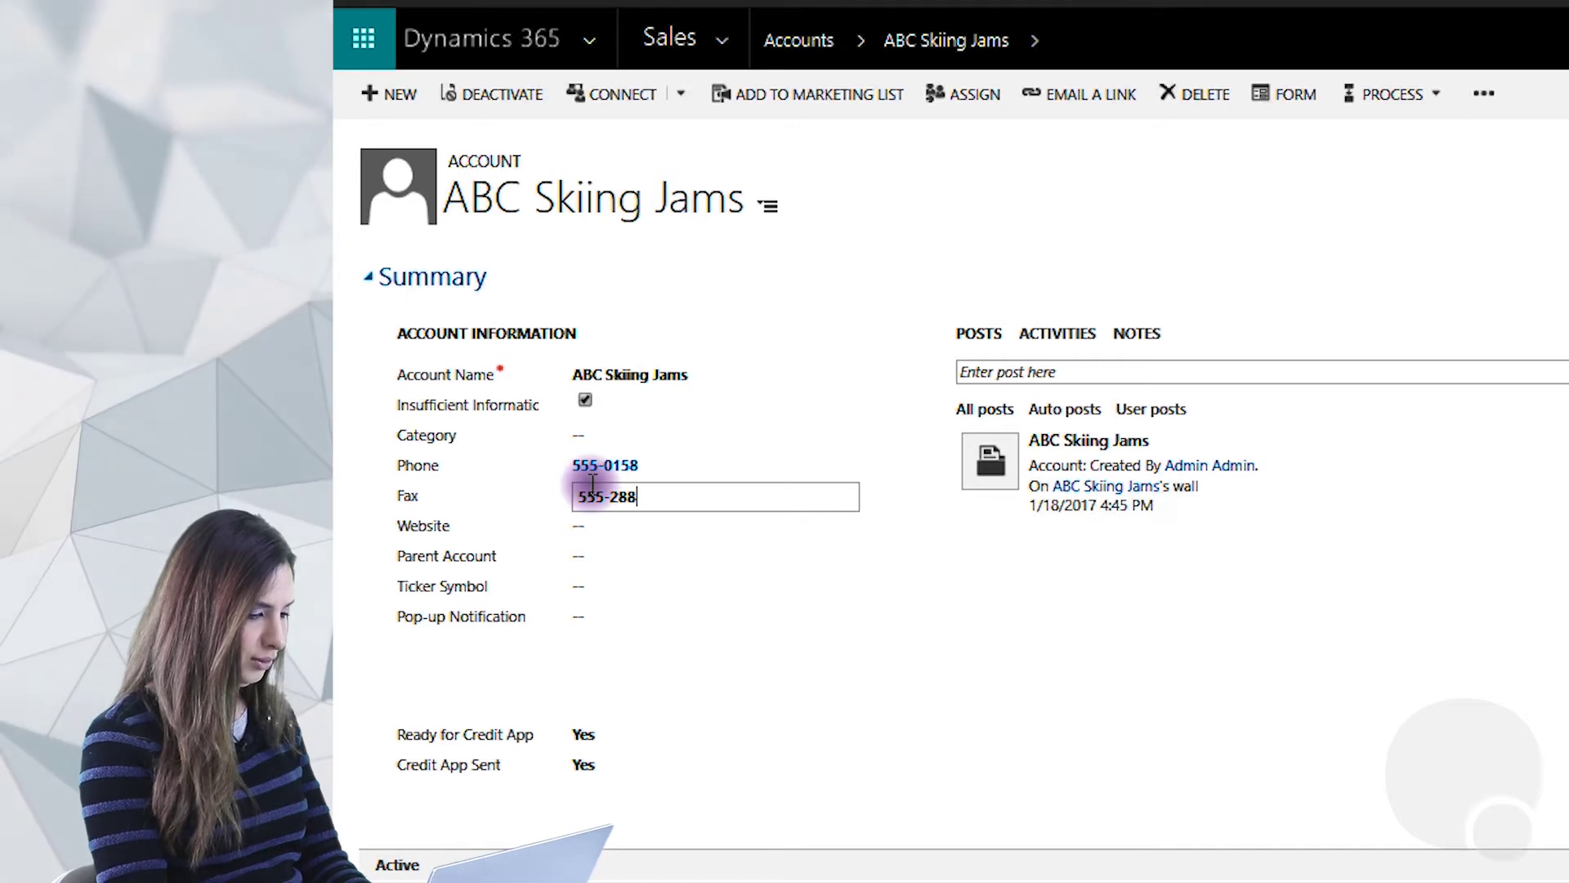
{"action": "type", "text": "8"}
{"action": "key", "text": "Tab"}
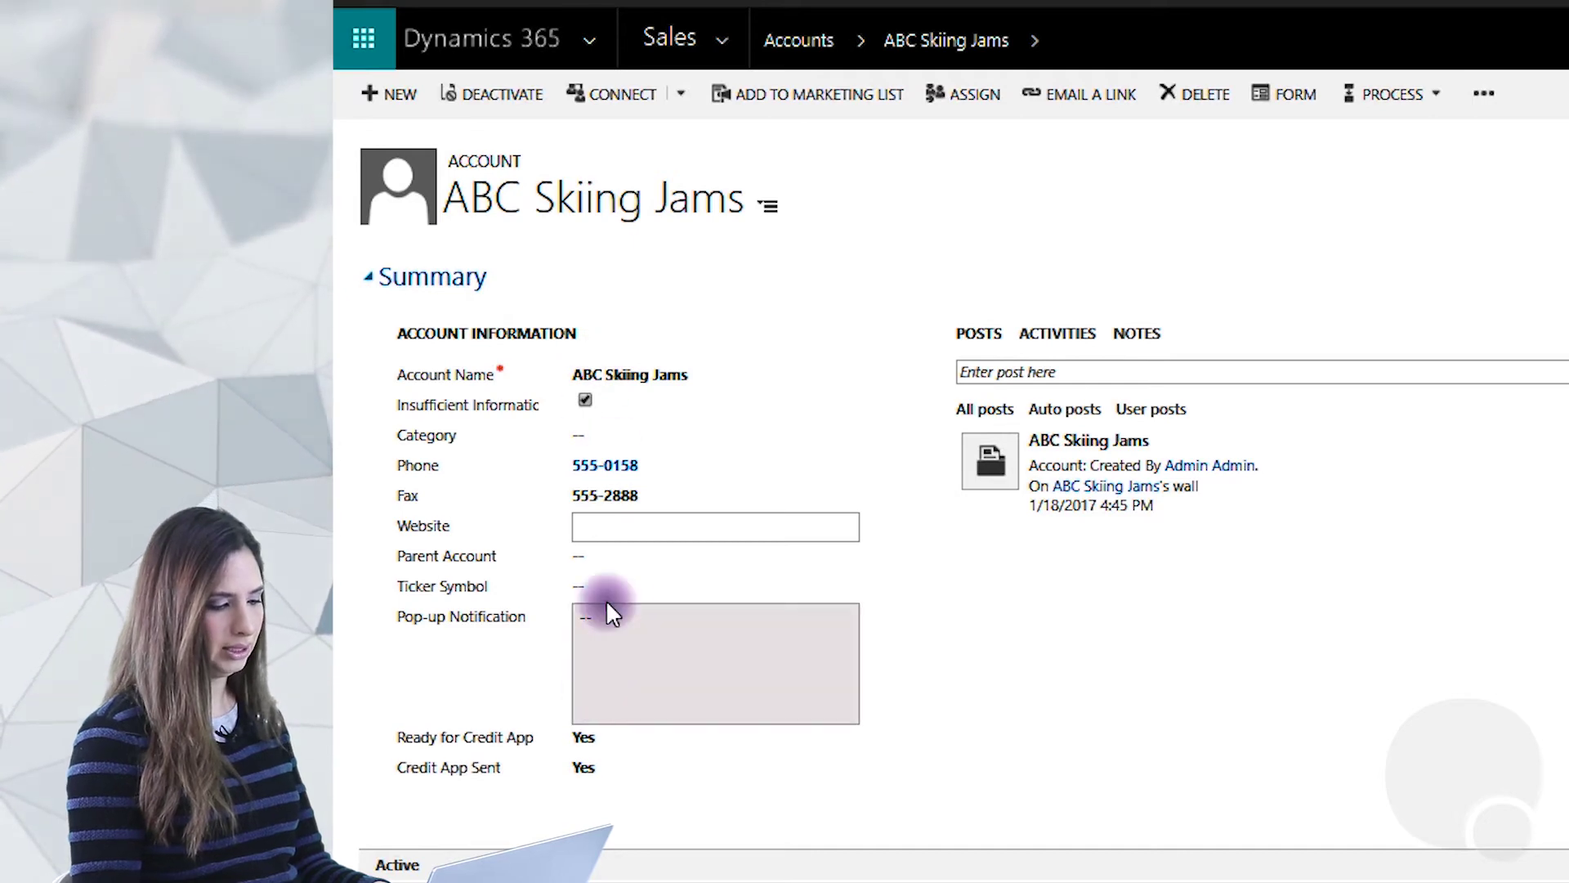
{"action": "left_click", "coordinate": [585, 400]}
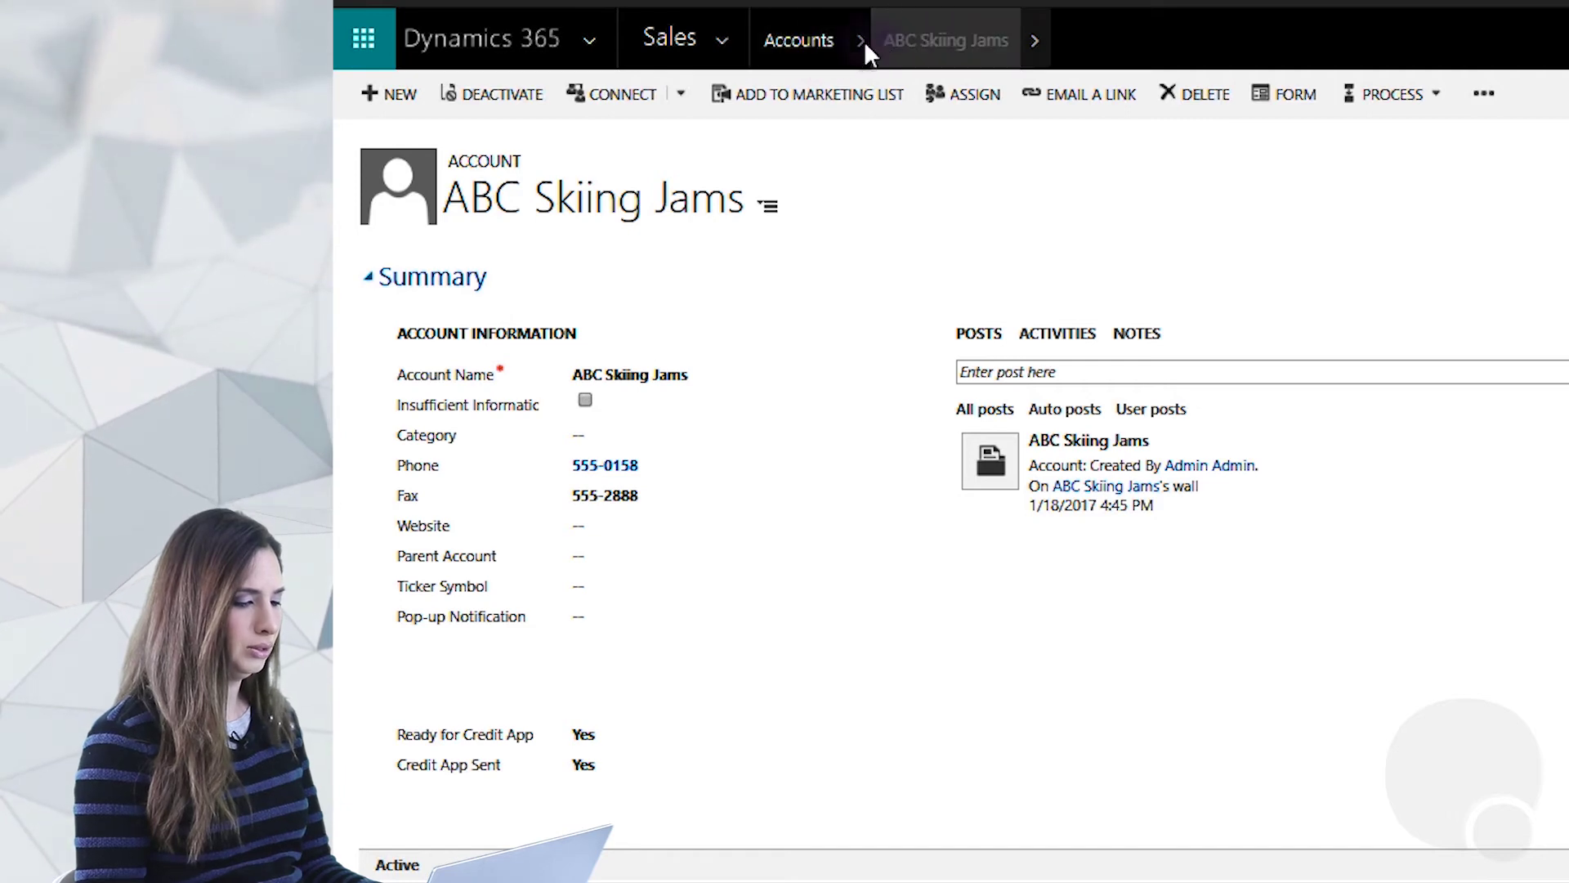
- Return to the Accounts list via the breadcrumb to reload the view
{"action": "left_click", "coordinate": [817, 50]}
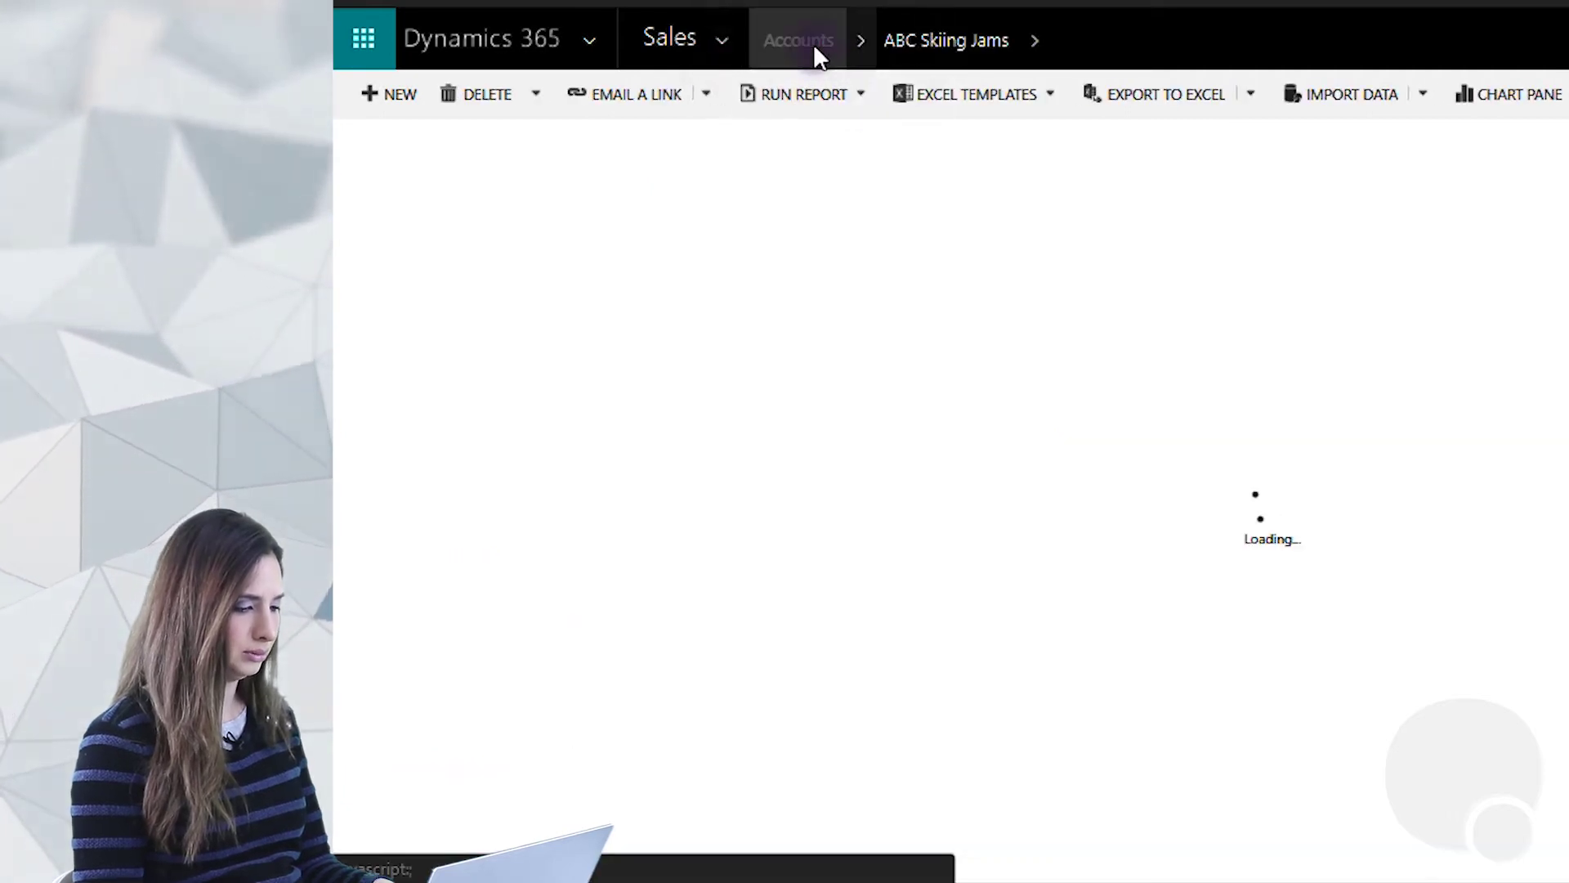